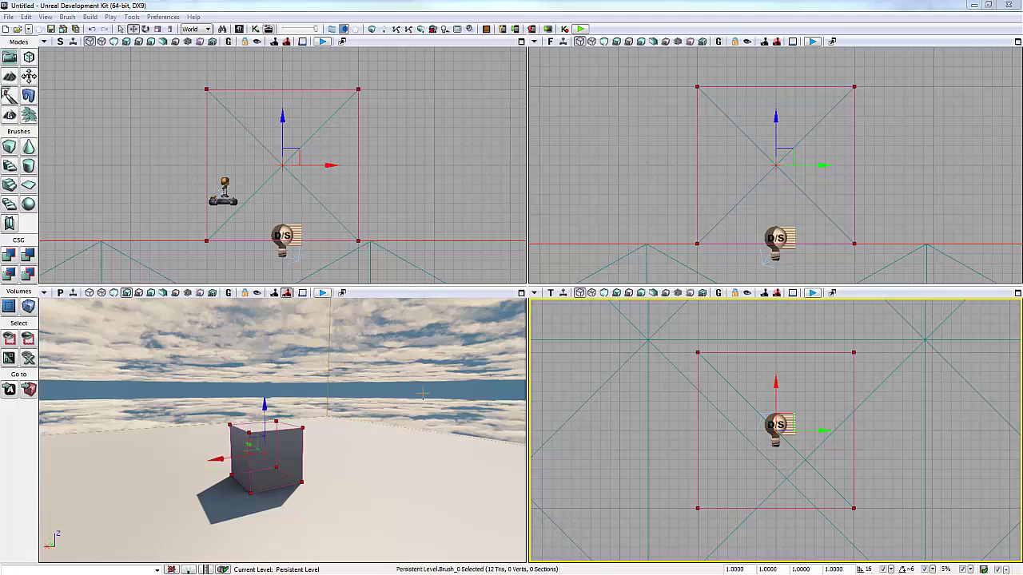
# Step: Open the Content Browser and filter the UDKGame package to show only static meshes
pyautogui.moveTo(423, 393); pyautogui.dragTo(424, 385)
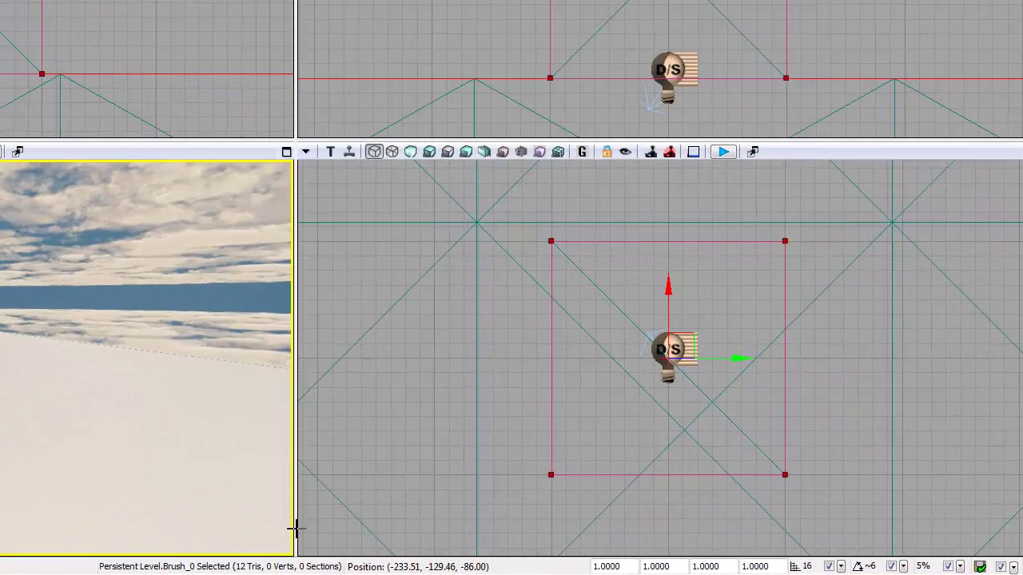
pyautogui.moveTo(297, 528); pyautogui.dragTo(290, 532, button='middle')
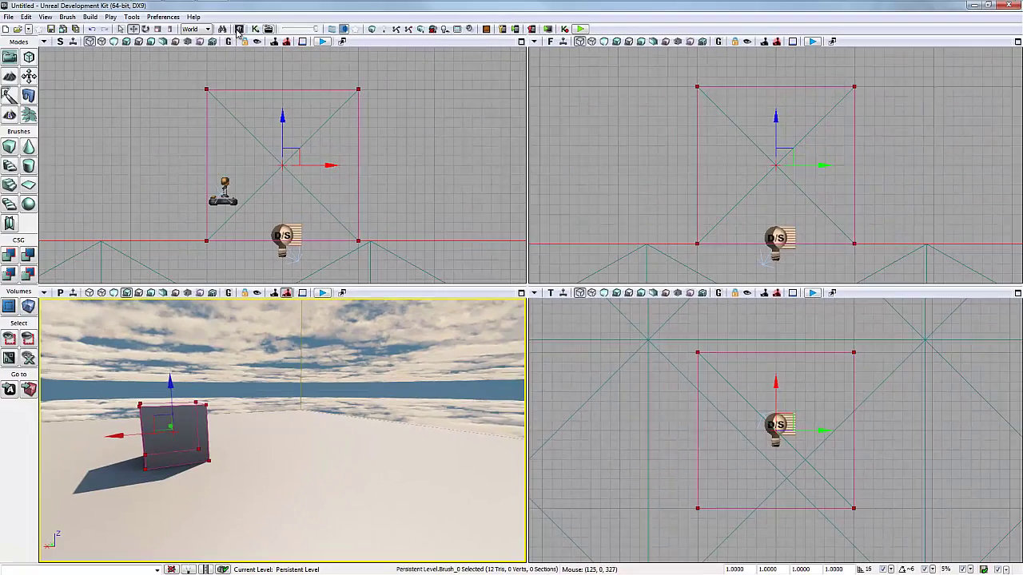
pyautogui.click(239, 30)
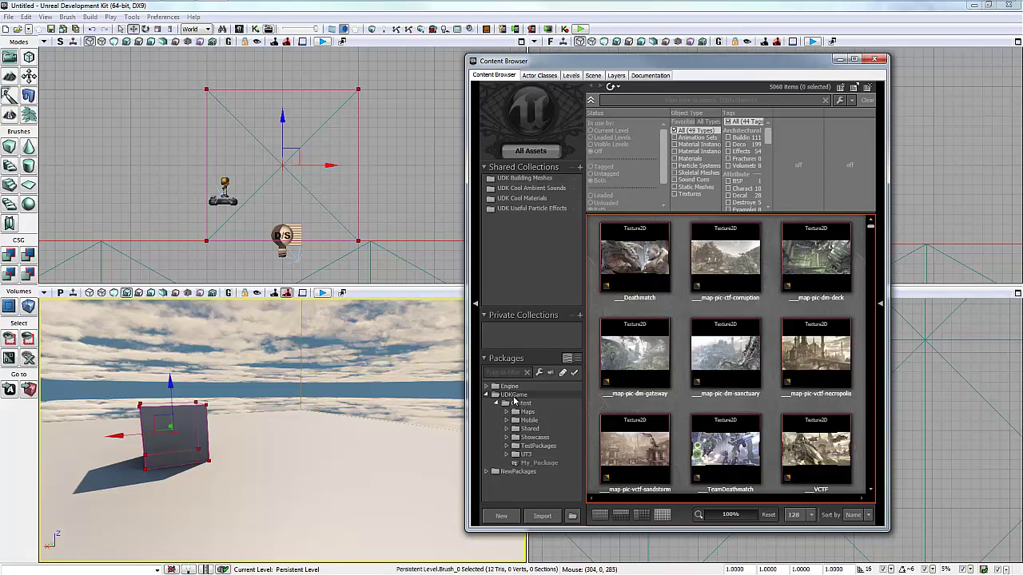
pyautogui.click(514, 395)
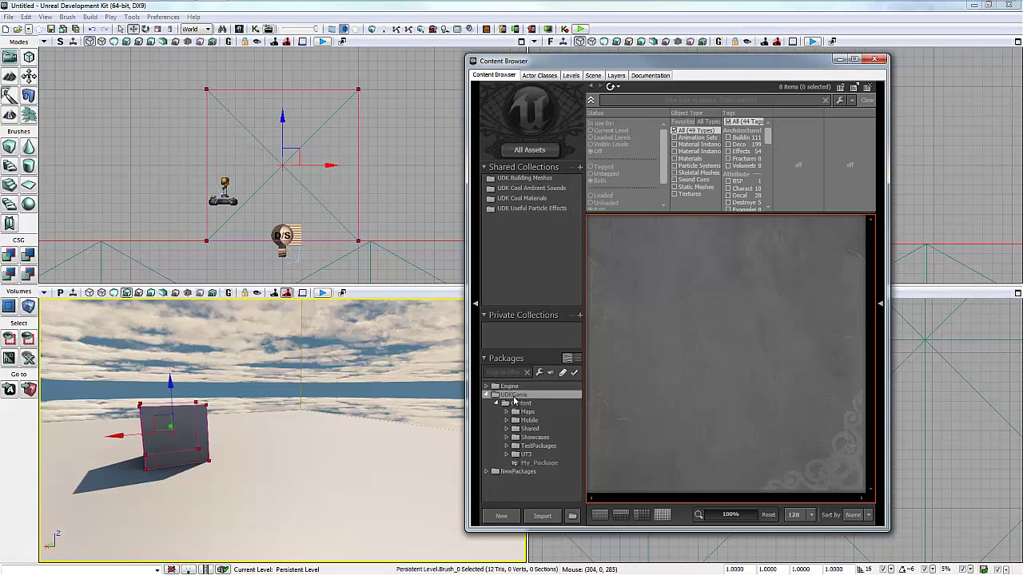
pyautogui.click(673, 187)
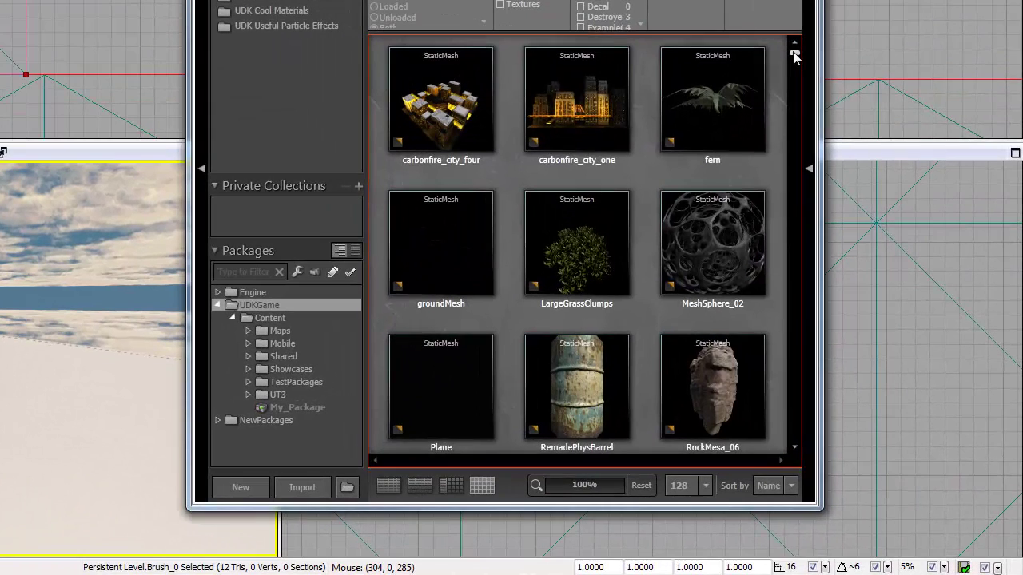
# Step: Place the RemadePhysBarrel static mesh on the floor beside the cube and close the Content Browser
pyautogui.moveTo(794, 56)
pyautogui.mouseDown()
pyautogui.moveTo(795, 73)
pyautogui.moveTo(795, 56)
pyautogui.mouseUp()
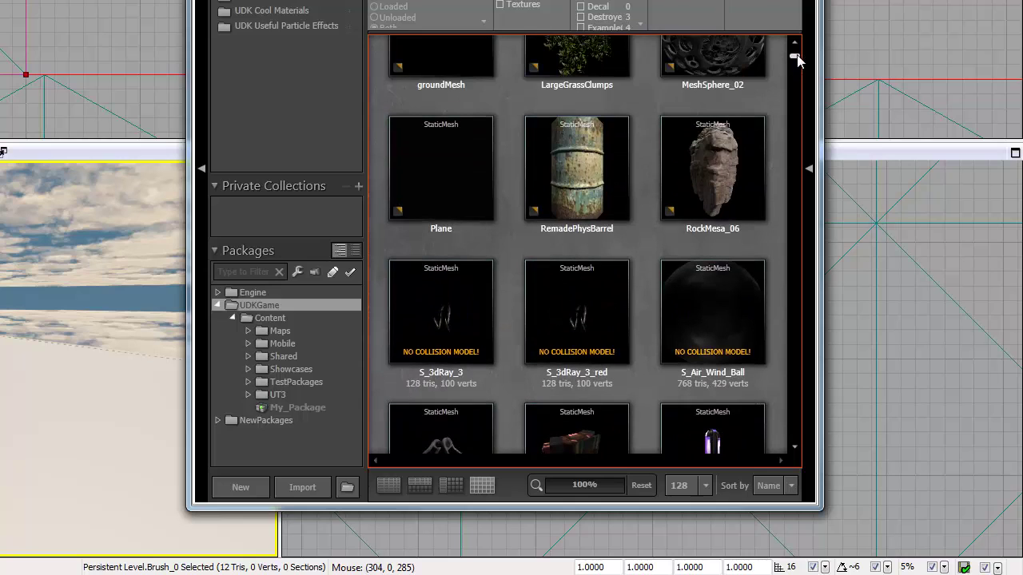
pyautogui.click(572, 155)
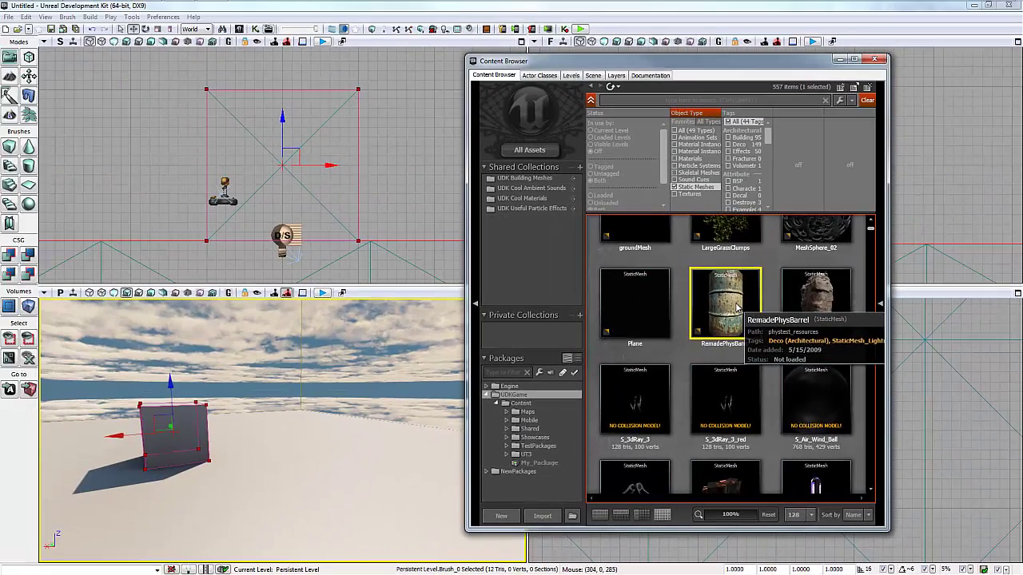
pyautogui.click(378, 468)
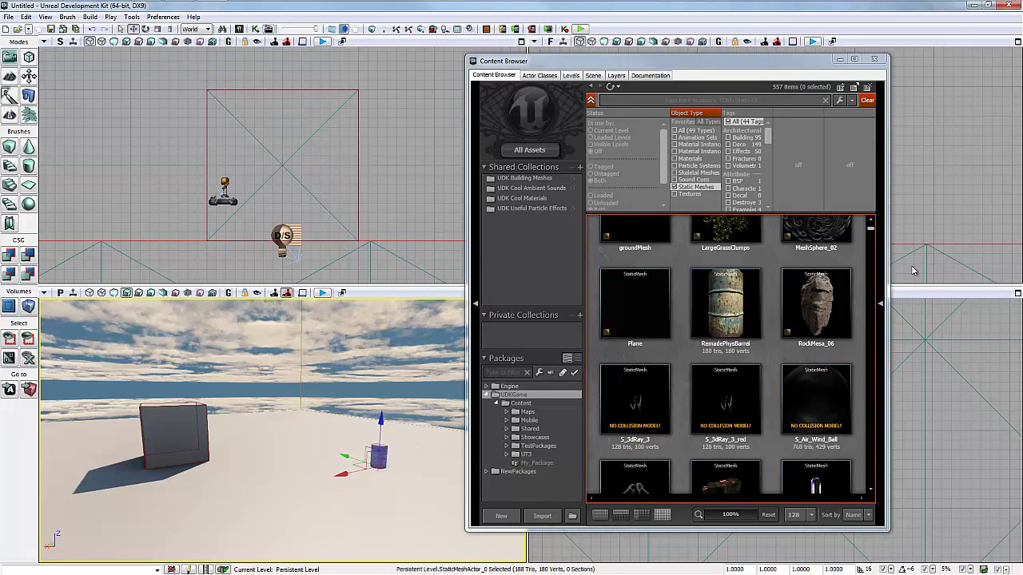
pyautogui.click(870, 62)
# Step: Maximize the perspective viewport and bring the barrel into a close-up view
pyautogui.click(522, 294)
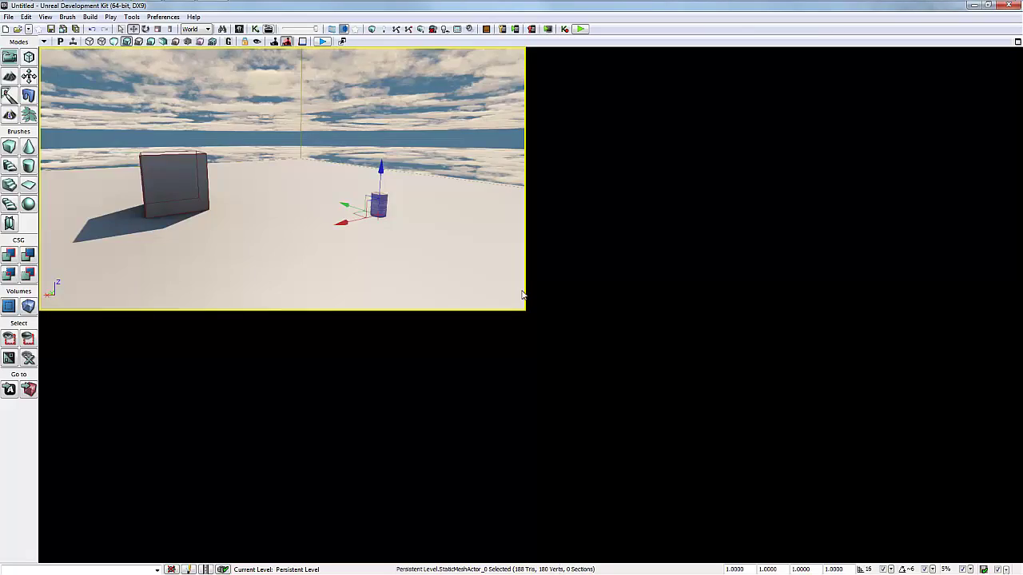
pyautogui.moveTo(707, 364); pyautogui.dragTo(1019, 349, button='middle')
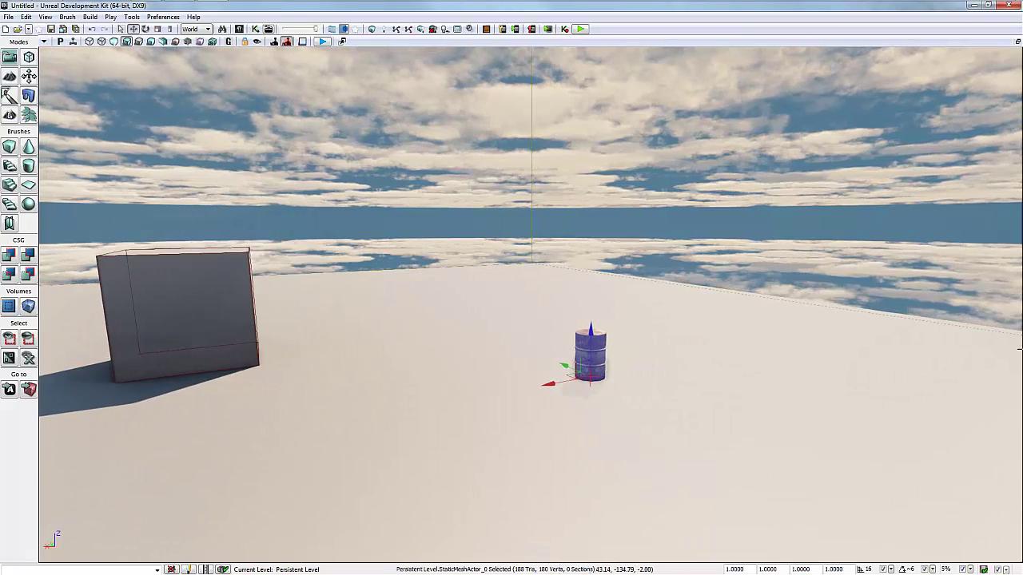
pyautogui.moveTo(1019, 349); pyautogui.dragTo(987, 46)
pyautogui.moveTo(987, 46); pyautogui.dragTo(1017, 264, button='middle')
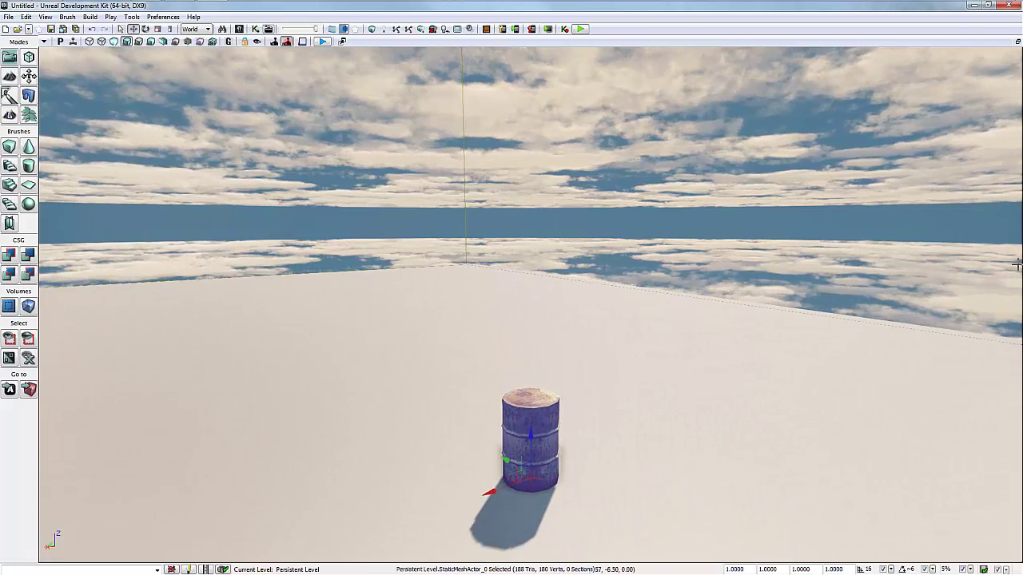
pyautogui.moveTo(1017, 264); pyautogui.dragTo(1014, 295)
pyautogui.moveTo(1014, 295); pyautogui.dragTo(1019, 400, button='middle')
pyautogui.moveTo(1019, 399); pyautogui.dragTo(1020, 96)
pyautogui.moveTo(1020, 96); pyautogui.dragTo(957, 111, button='middle')
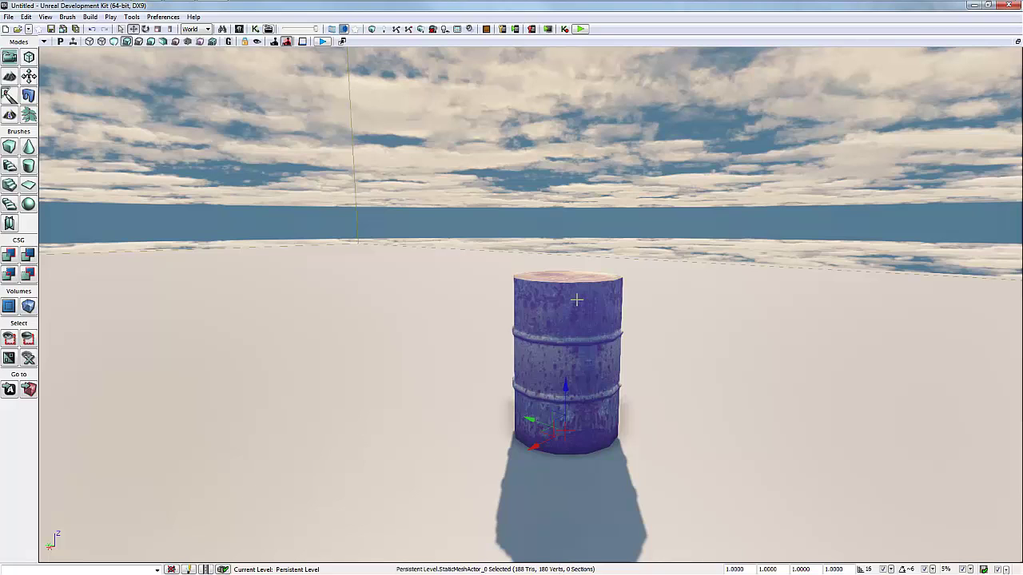
# Step: Convert the barrel from a StaticMeshActor to a Mover
pyautogui.rightClick(576, 300)
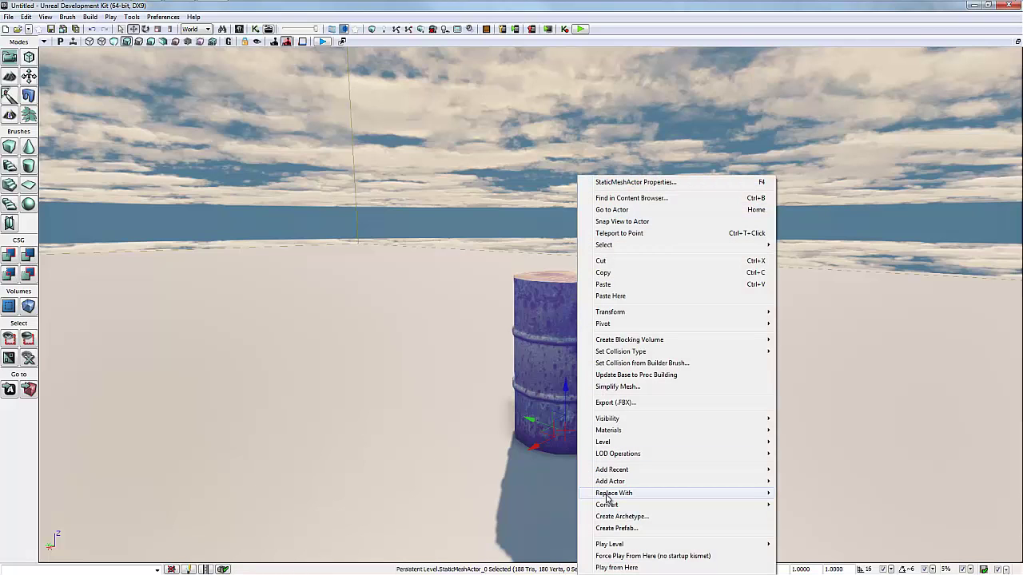
pyautogui.moveTo(617, 508)
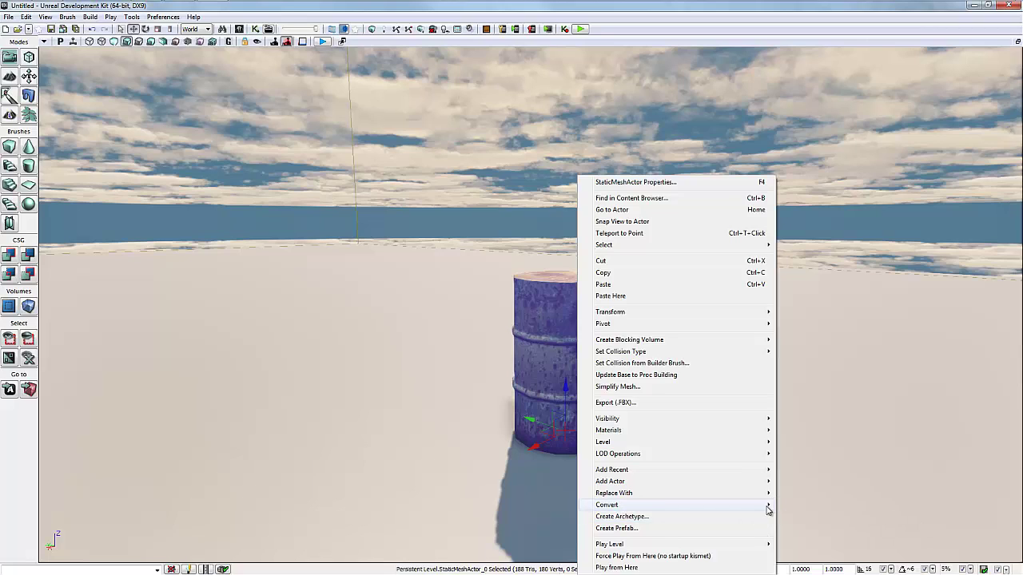
pyautogui.moveTo(768, 509)
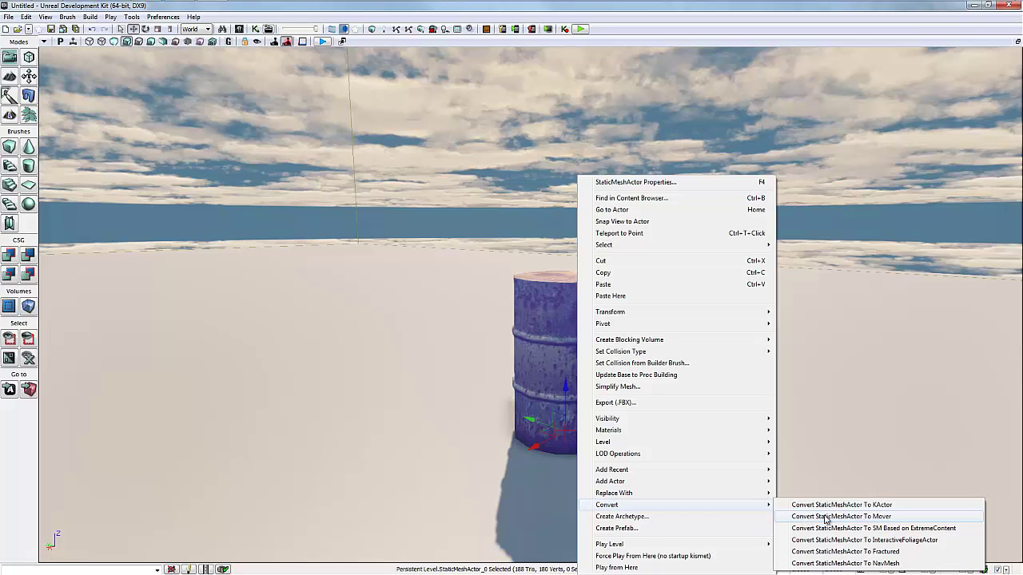
pyautogui.click(866, 517)
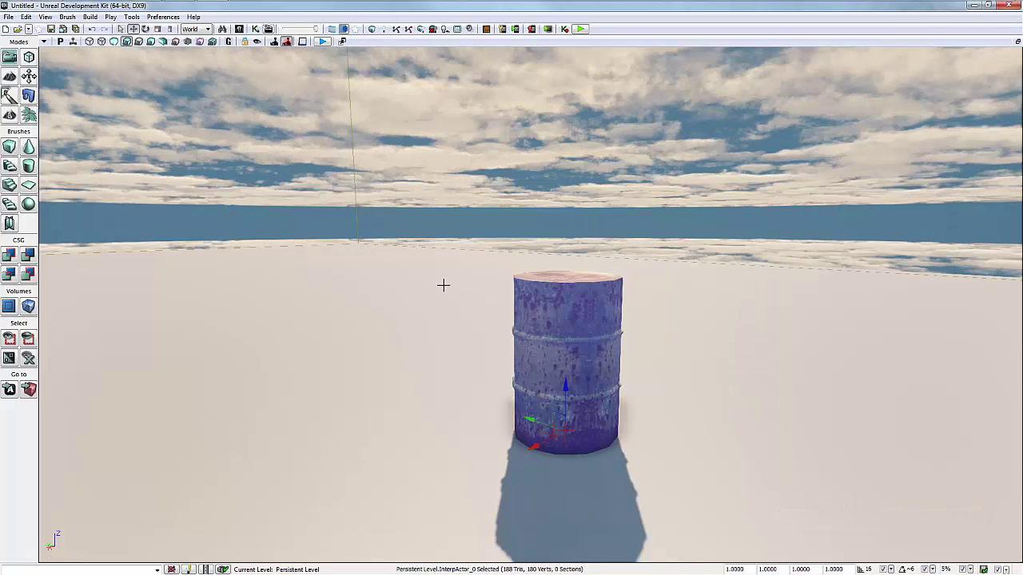
# Step: Compare the barrel and floor meshes in unlit and wireframe display, select each in wireframe, and return to lit display
pyautogui.click(114, 42)
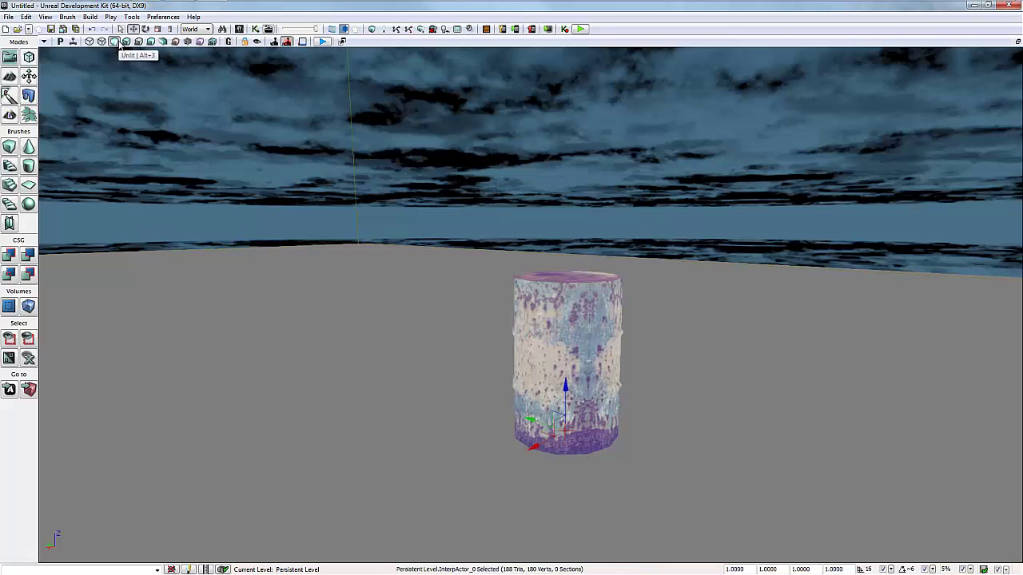
pyautogui.click(126, 41)
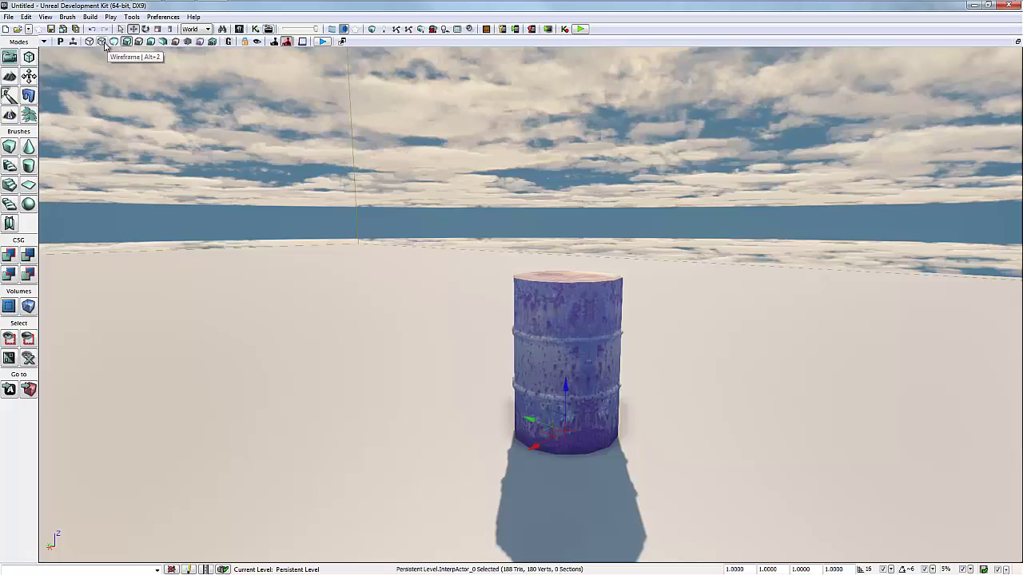
pyautogui.click(103, 42)
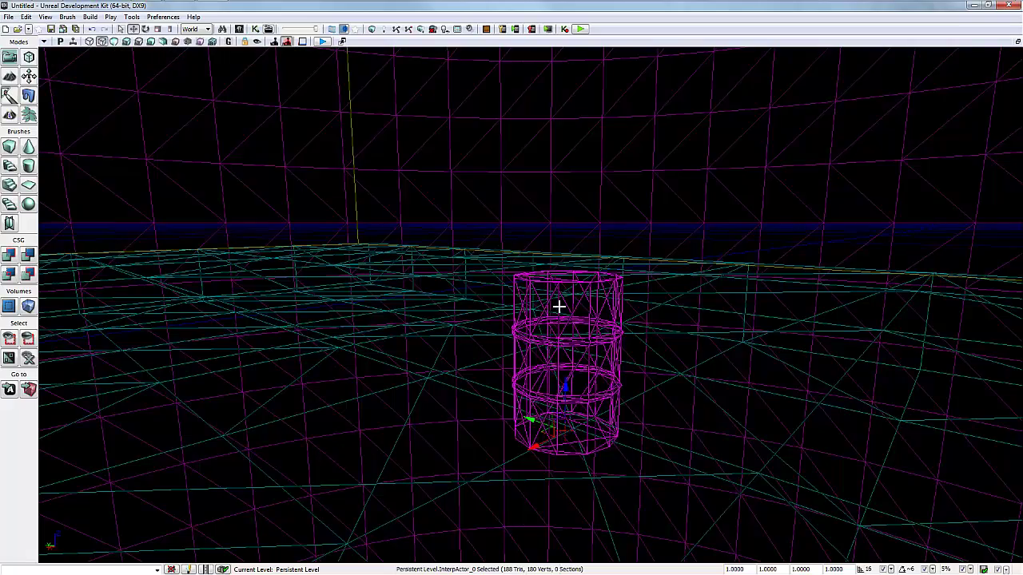
pyautogui.moveTo(552, 304); pyautogui.dragTo(341, 196)
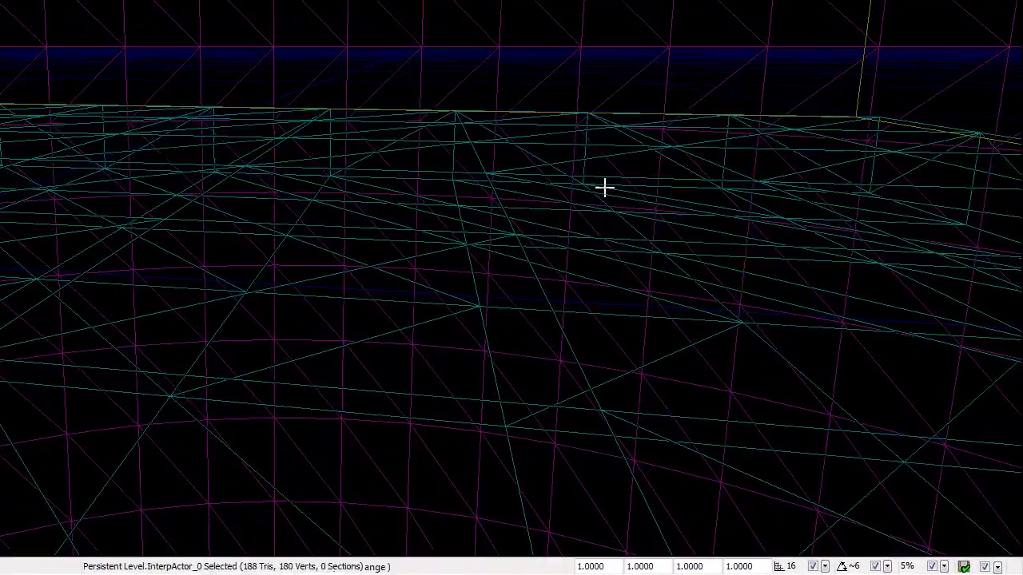
pyautogui.click(742, 318)
pyautogui.moveTo(502, 304); pyautogui.dragTo(934, 538)
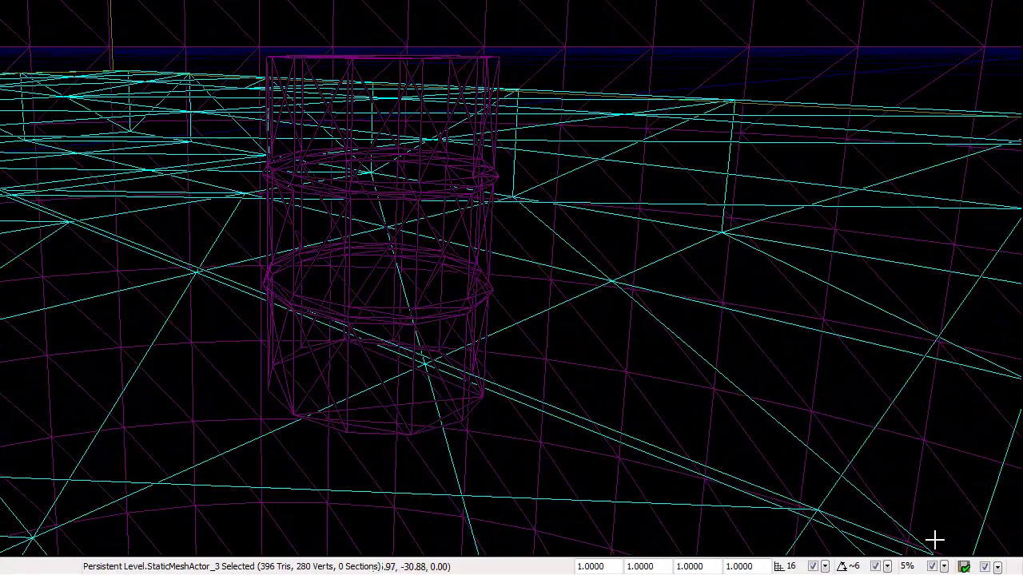
pyautogui.click(434, 188)
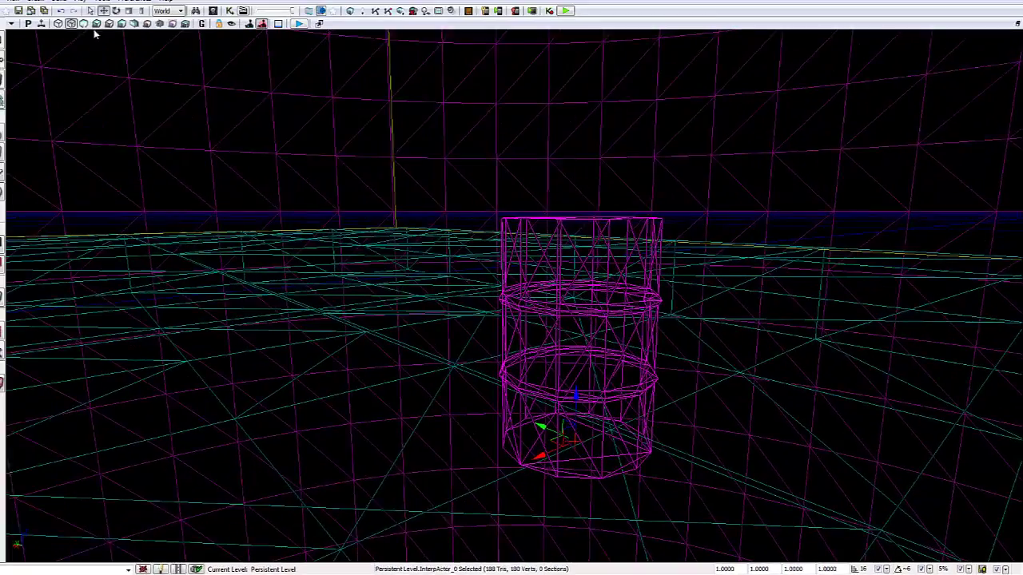
pyautogui.click(128, 43)
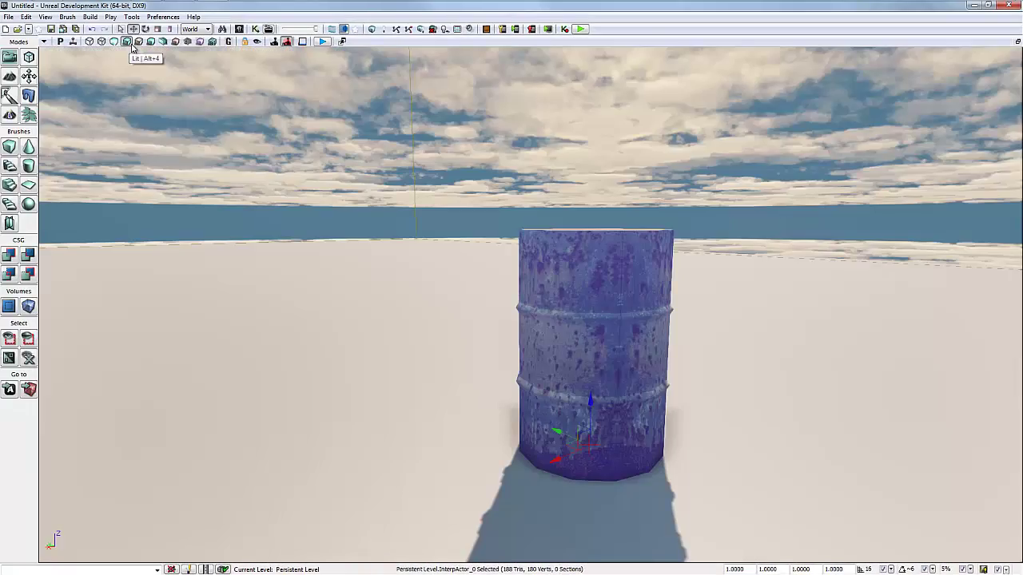
# Step: Add a Trigger actor on the floor next to the barrel and move it along its X axis away from the barrel
pyautogui.moveTo(383, 296); pyautogui.dragTo(423, 297, button='middle')
pyautogui.moveTo(423, 297); pyautogui.dragTo(406, 368)
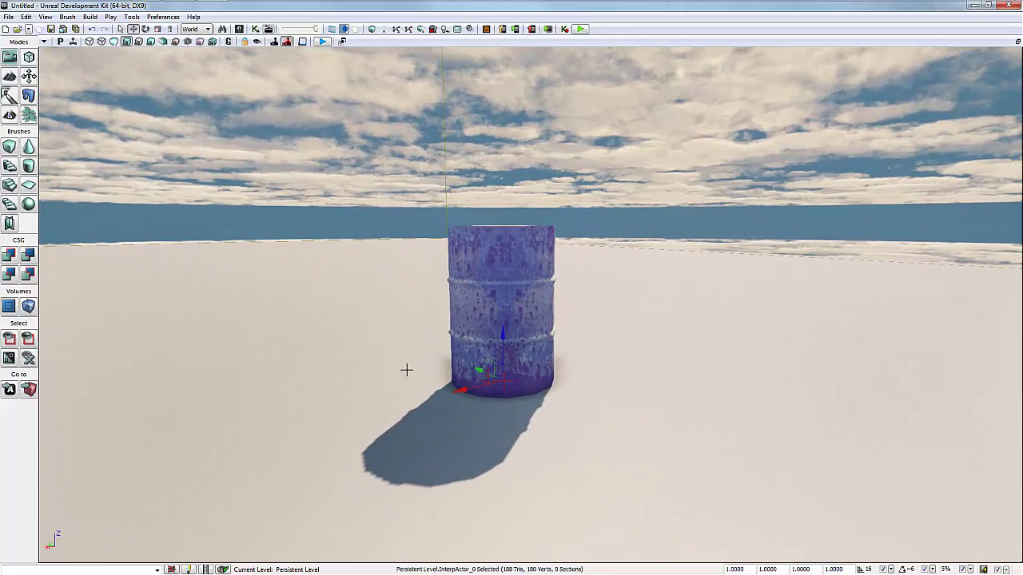
pyautogui.click(555, 417)
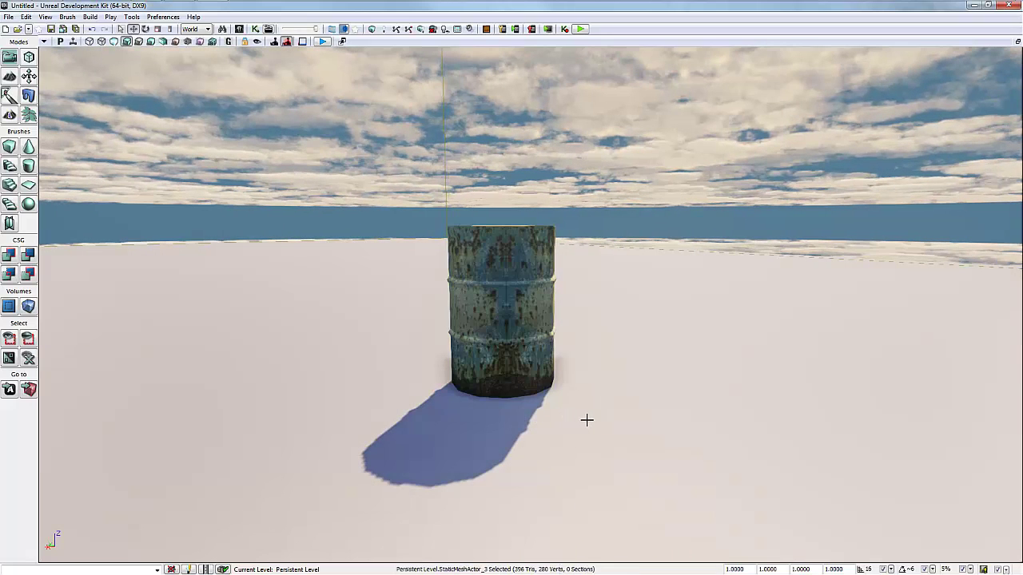
pyautogui.rightClick(586, 419)
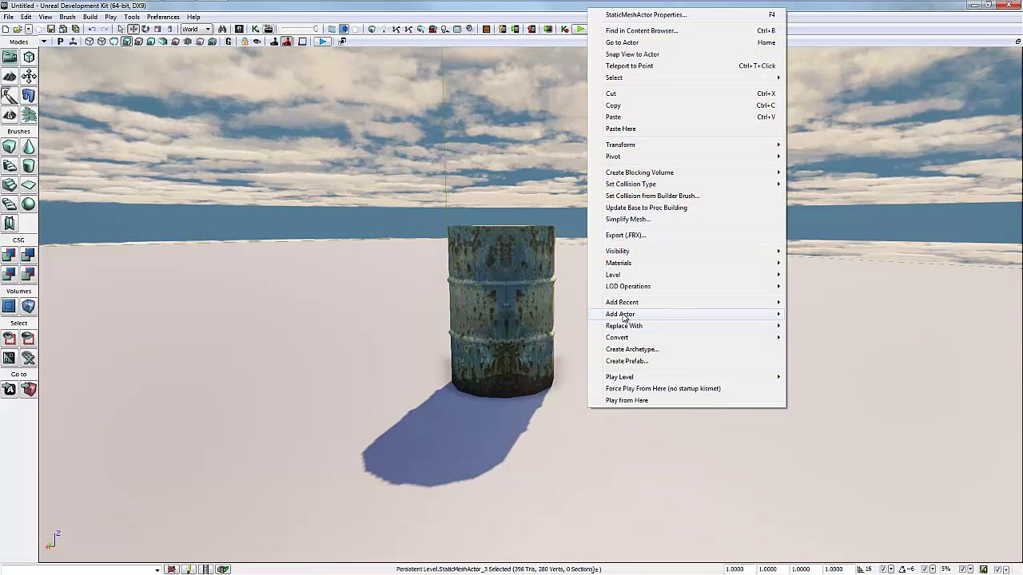
pyautogui.moveTo(624, 319)
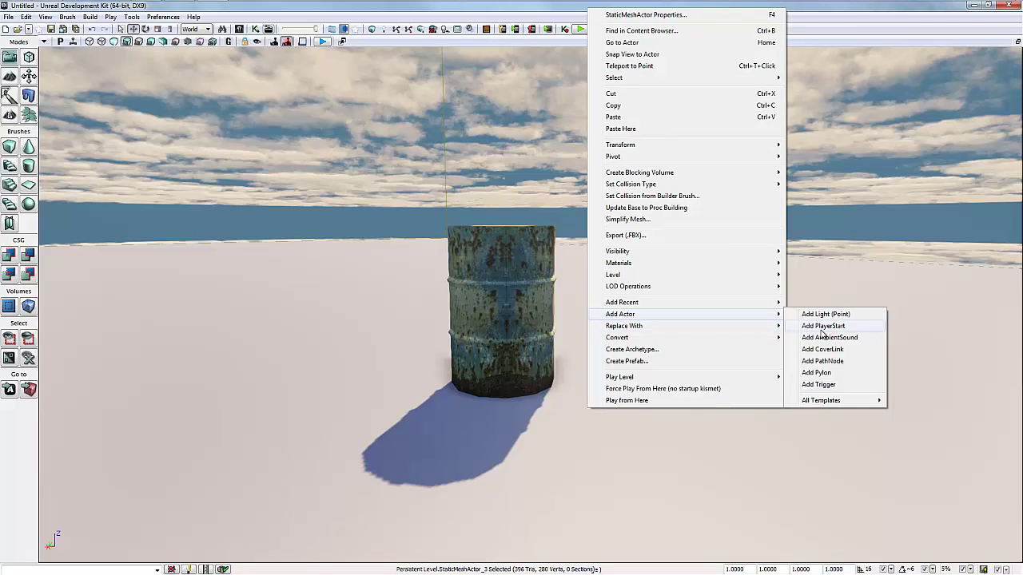
pyautogui.click(834, 384)
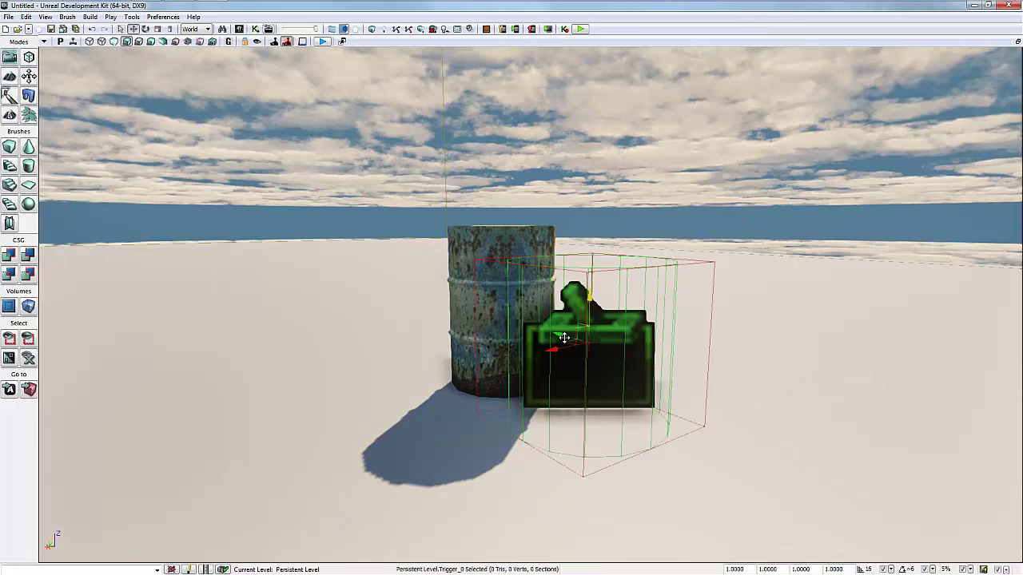
pyautogui.moveTo(558, 347); pyautogui.dragTo(608, 348)
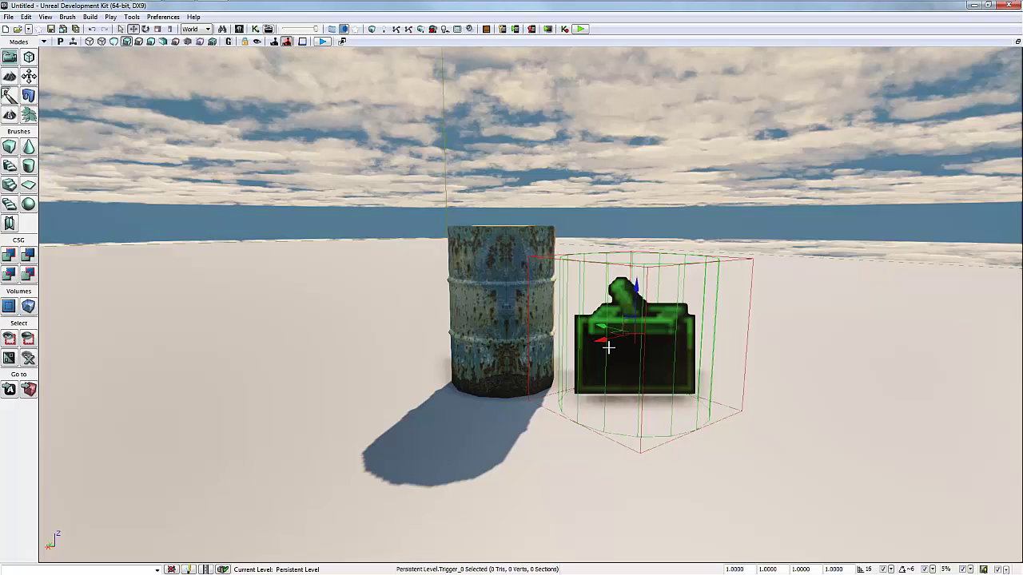
# Step: Examine the Trigger's Mobile, Object, Advanced, Debug, Collision and Physics properties
pyautogui.doubleClick(608, 347)
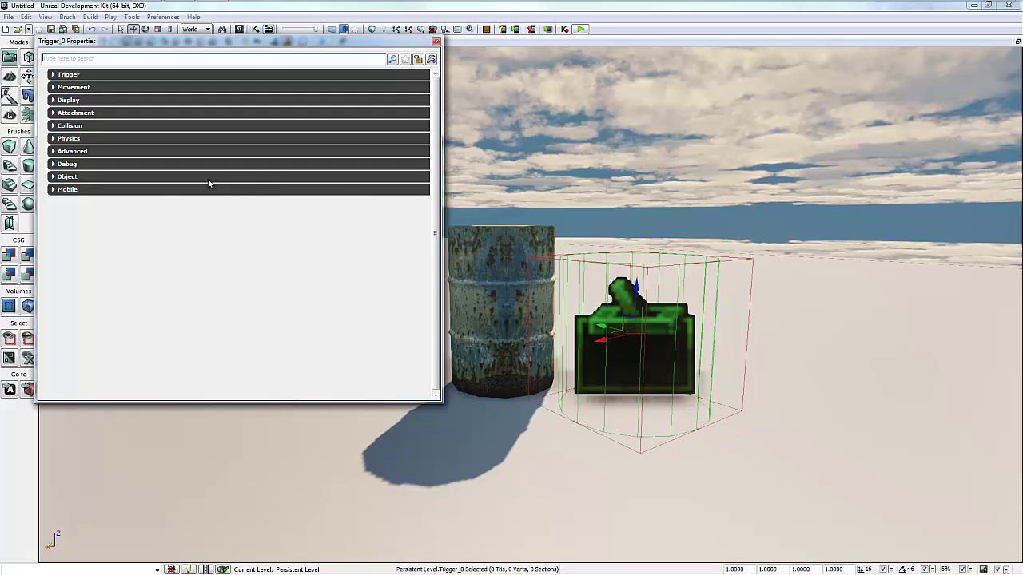
pyautogui.click(155, 191)
pyautogui.click(144, 178)
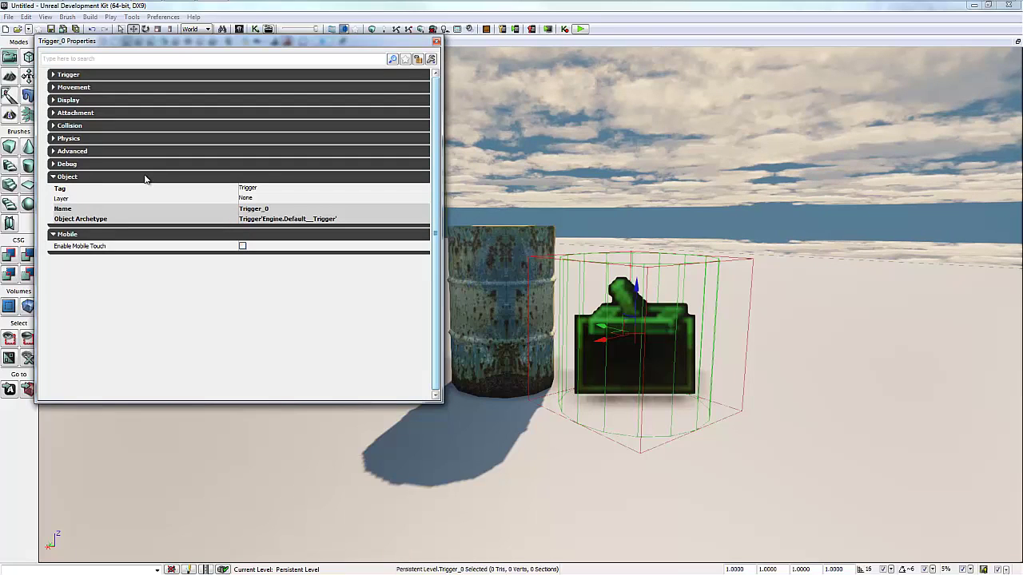
pyautogui.click(145, 152)
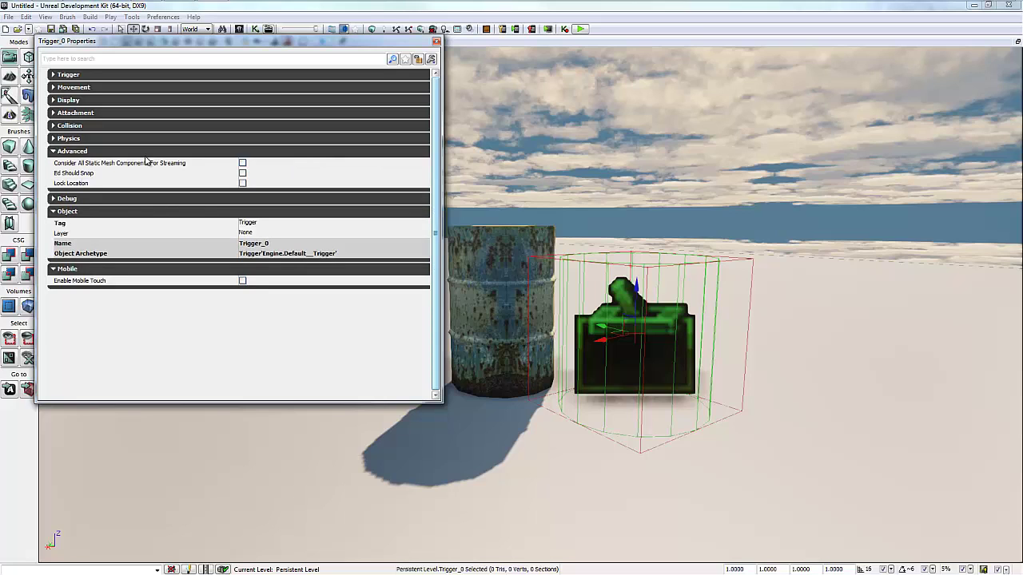
pyautogui.click(145, 152)
pyautogui.click(144, 165)
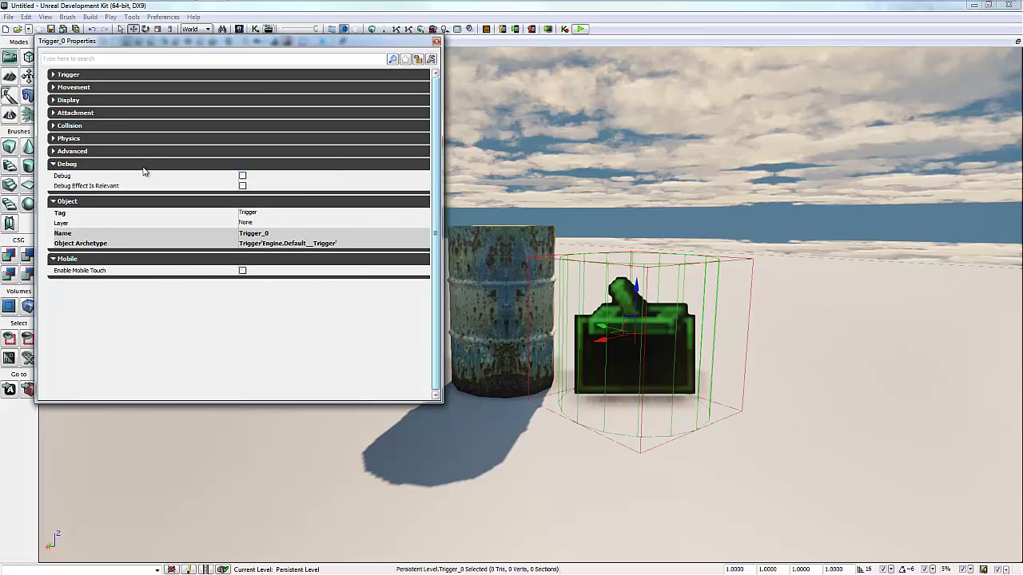
pyautogui.click(132, 125)
pyautogui.click(128, 224)
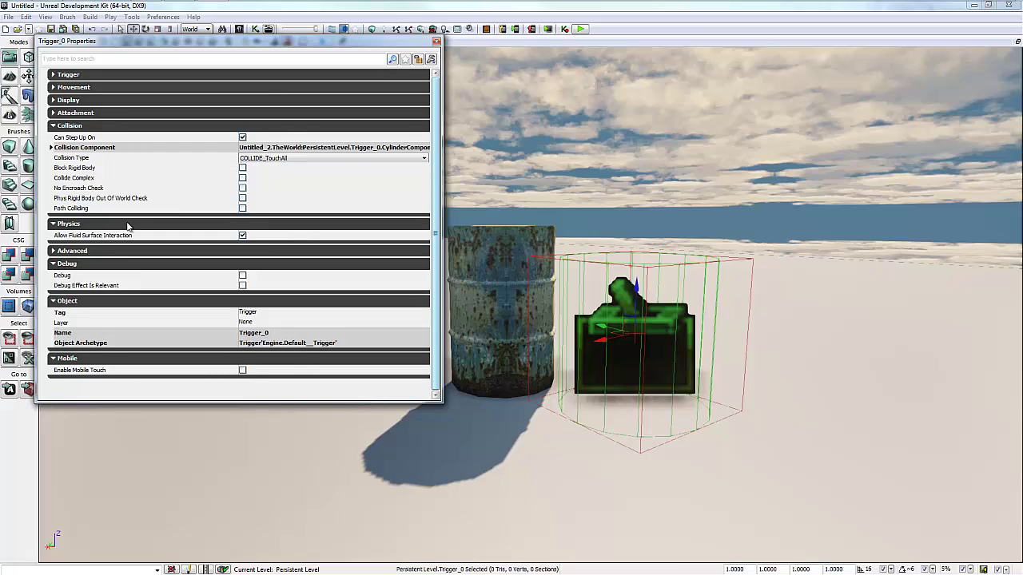
pyautogui.click(131, 252)
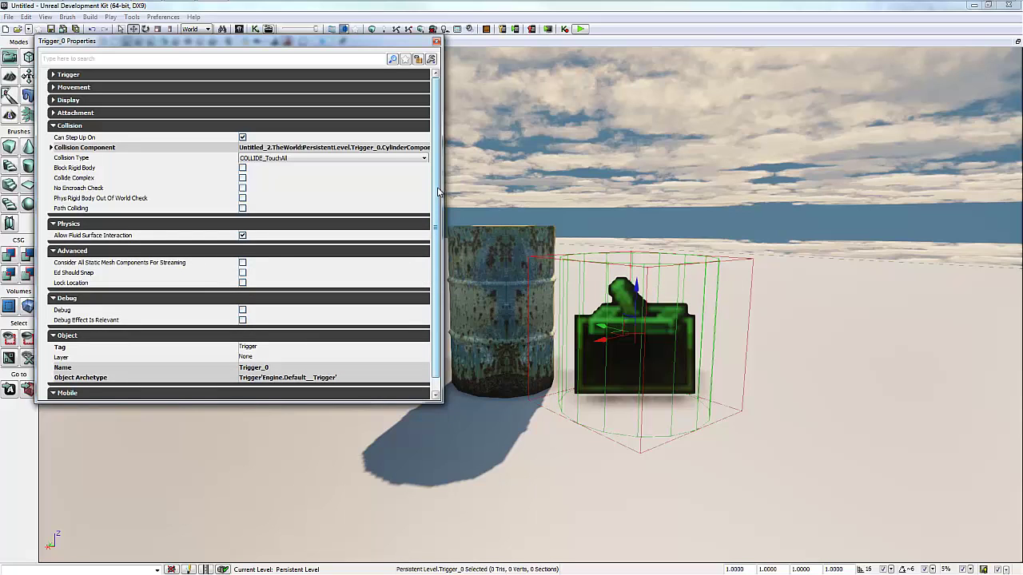
pyautogui.moveTo(435, 214); pyautogui.dragTo(436, 227)
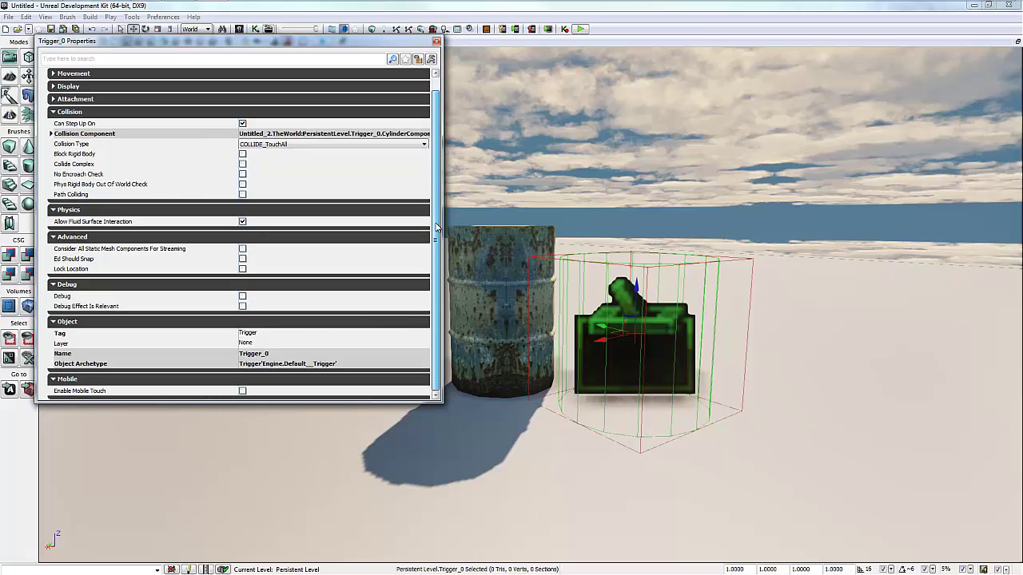
pyautogui.scroll(1, 430, 179)
# Step: Turn off Hidden in the Trigger's Display properties and close its properties
pyautogui.click(80, 100)
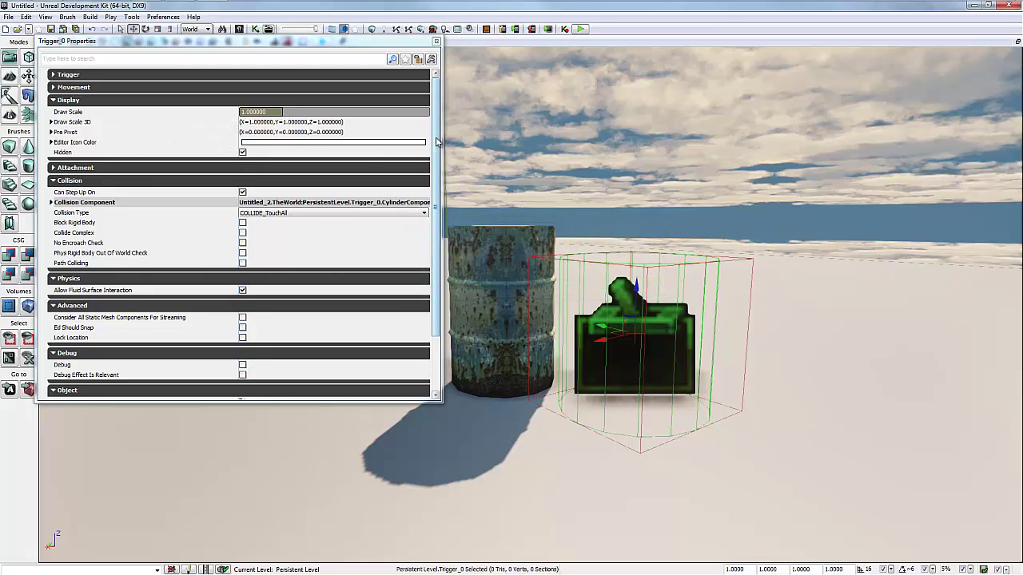
pyautogui.moveTo(438, 144); pyautogui.dragTo(433, 166)
pyautogui.scroll(1, 434, 166)
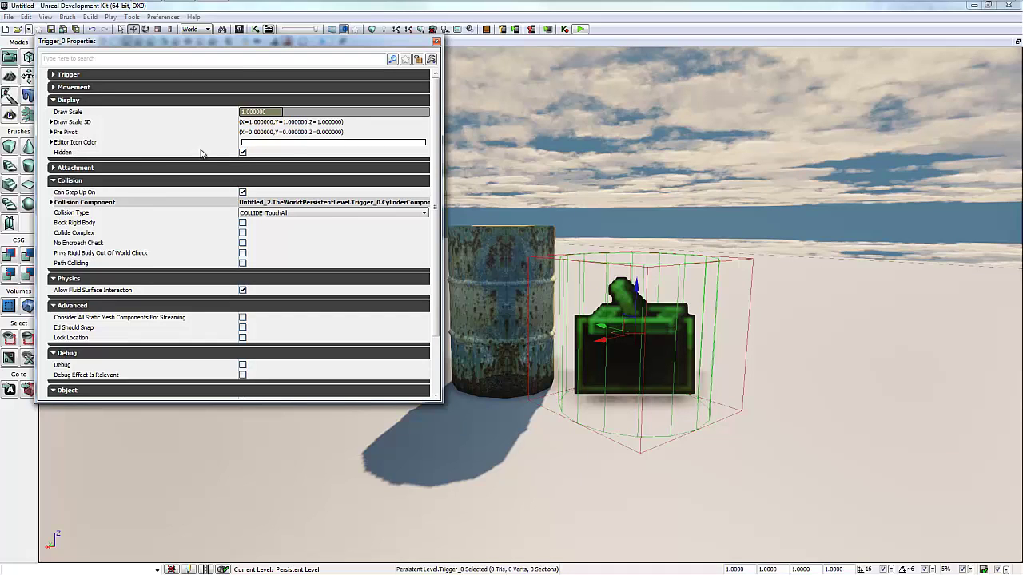
pyautogui.click(243, 153)
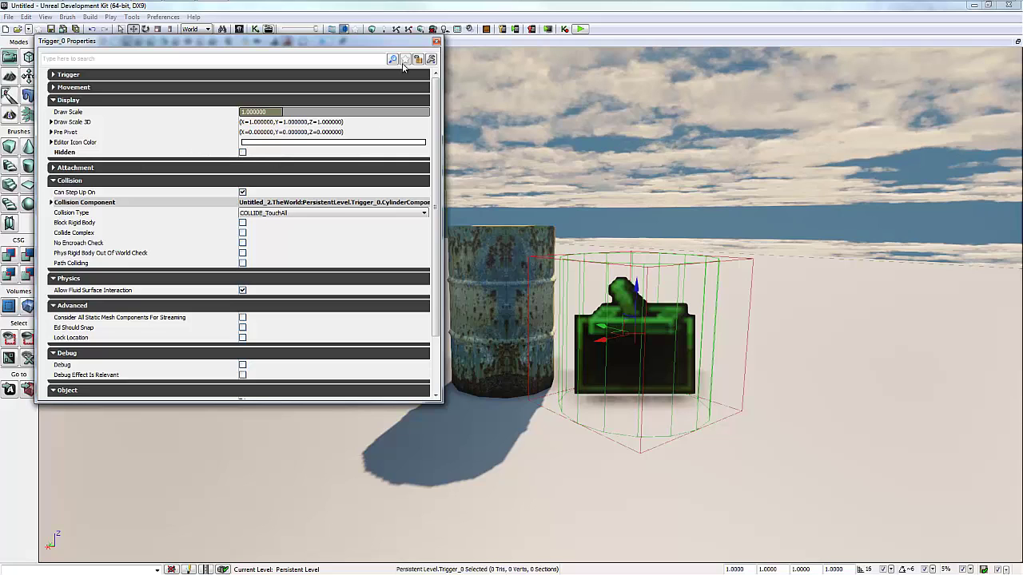
pyautogui.click(436, 41)
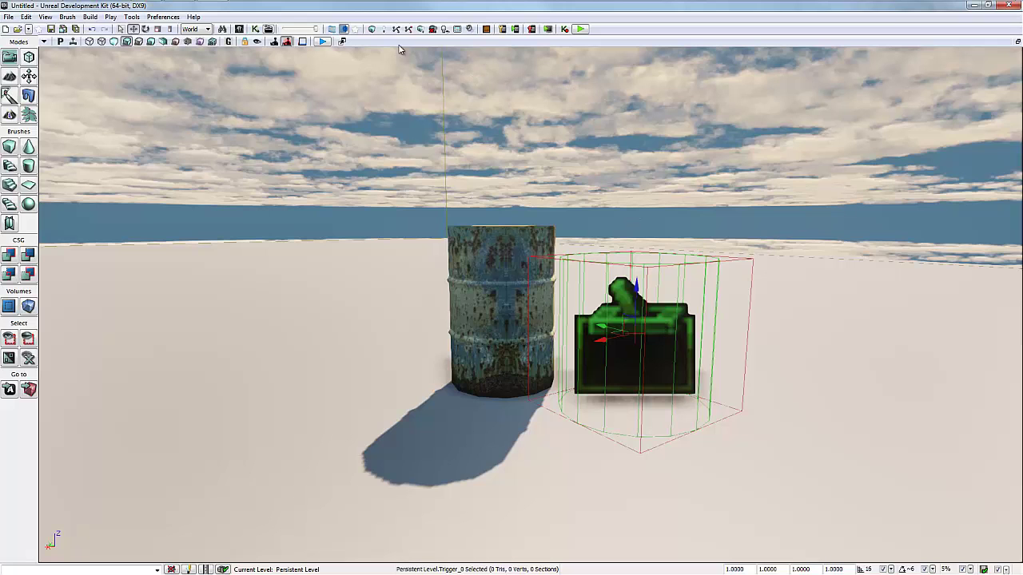
# Step: Open Kismet beside the barrel and add a Key/Button Pressed input event to the sequence
pyautogui.click(343, 29)
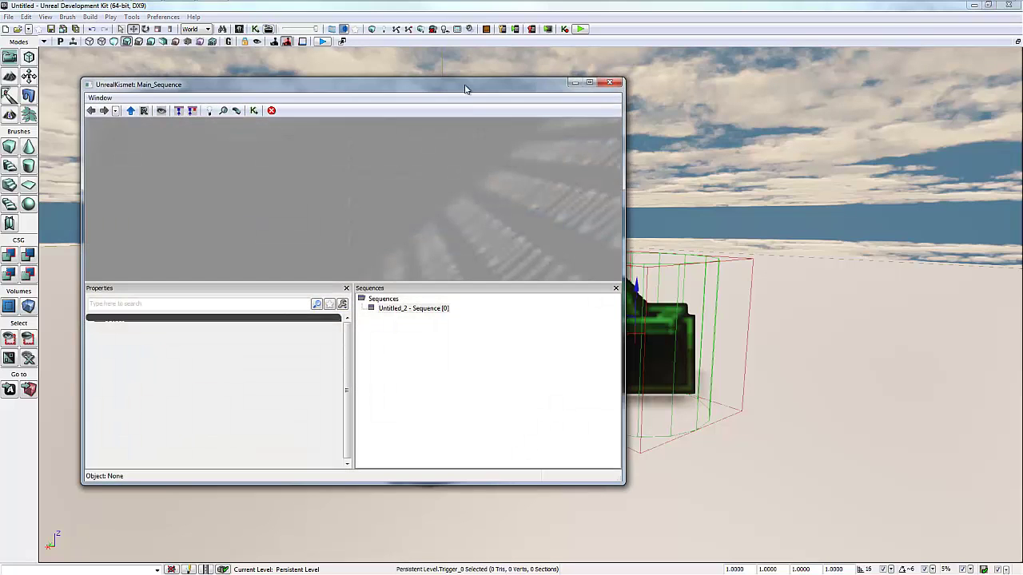
pyautogui.moveTo(465, 88); pyautogui.dragTo(987, 81)
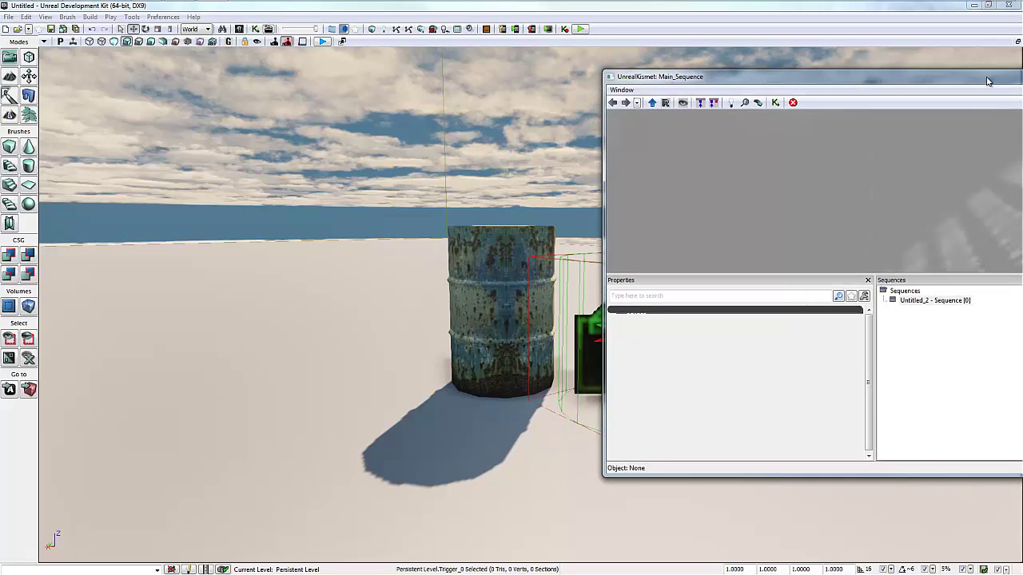
pyautogui.rightClick(763, 175)
pyautogui.moveTo(788, 168)
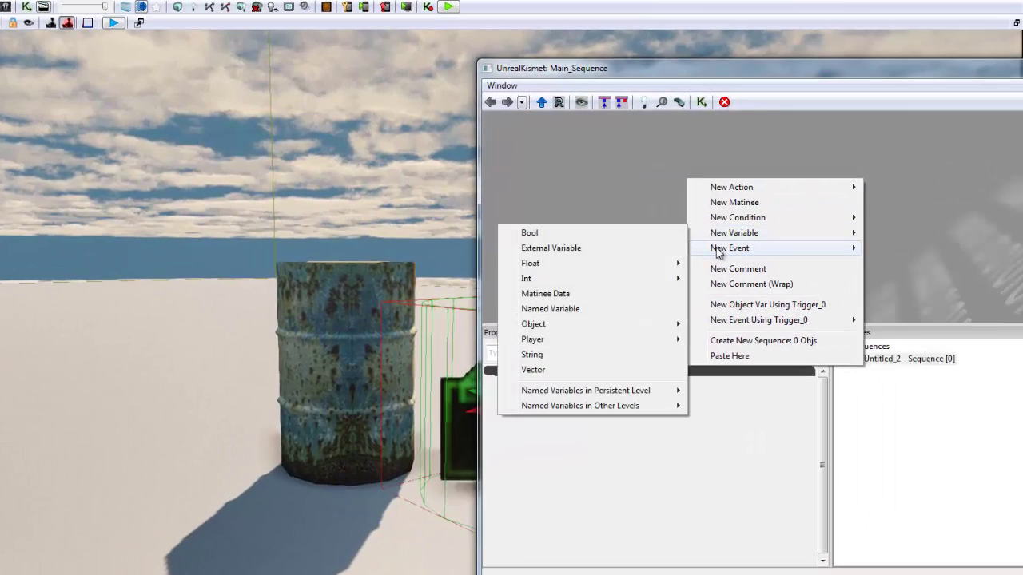
pyautogui.moveTo(718, 252)
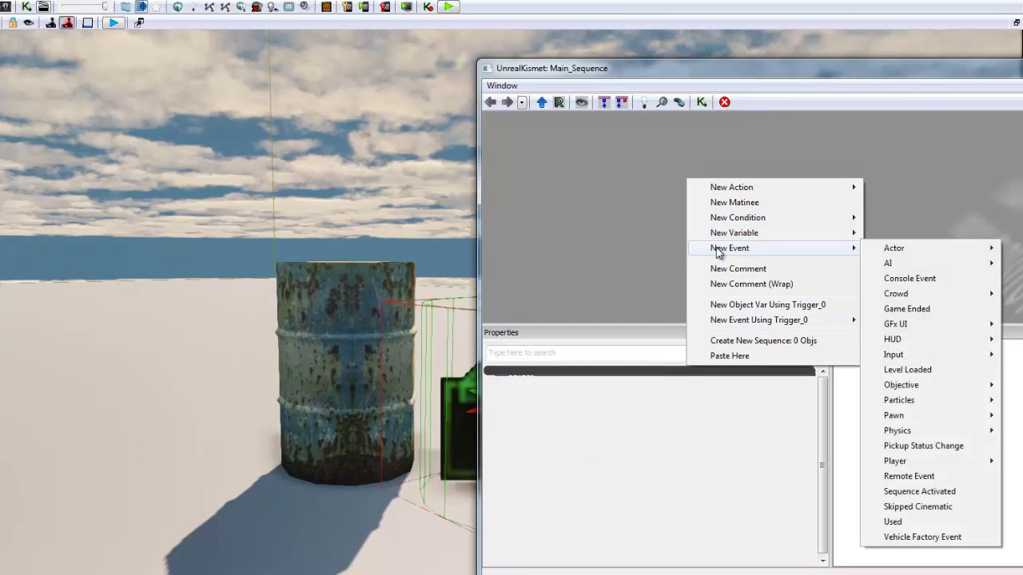
pyautogui.moveTo(977, 361)
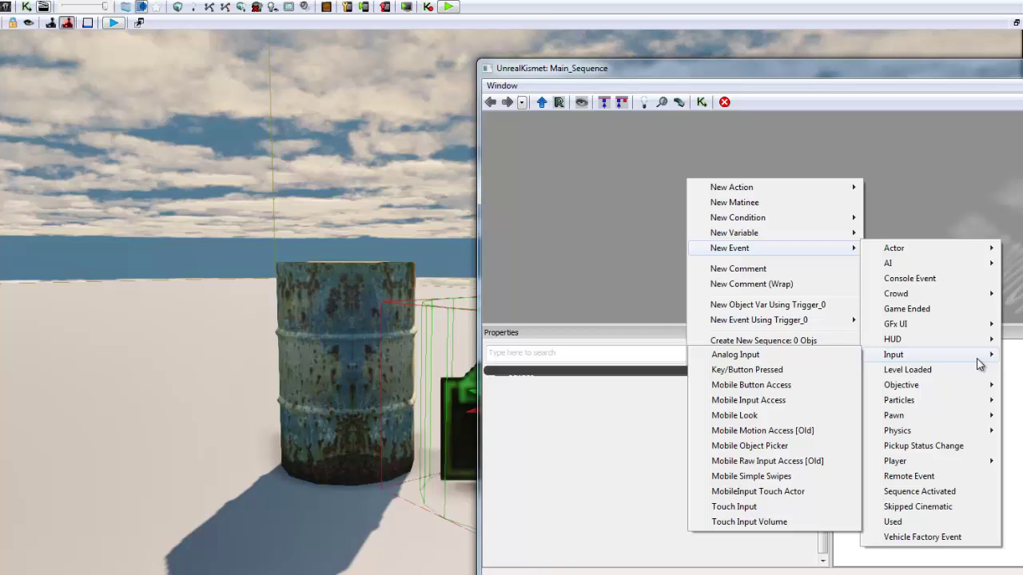
pyautogui.click(818, 377)
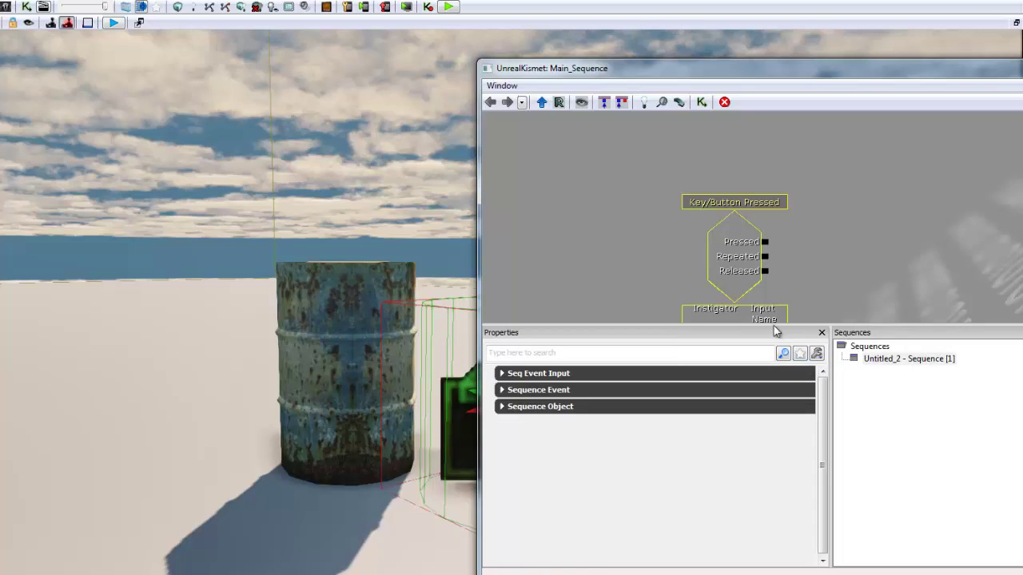
# Step: Shift the Key/Button Pressed event upward in the graph and reposition the Kismet window so its whole layout is in view
pyautogui.moveTo(739, 297); pyautogui.dragTo(735, 260)
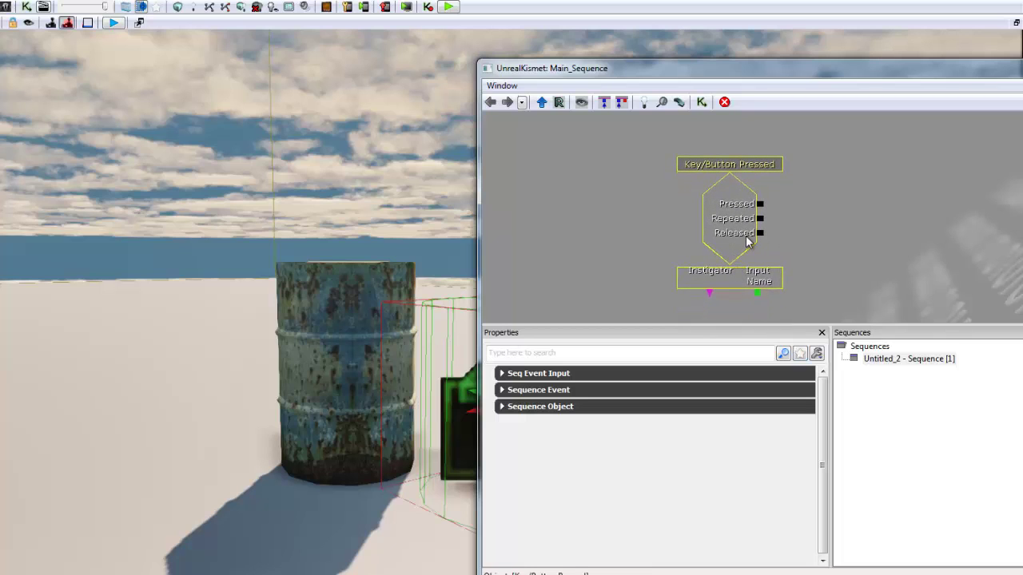
pyautogui.moveTo(707, 410); pyautogui.dragTo(708, 413)
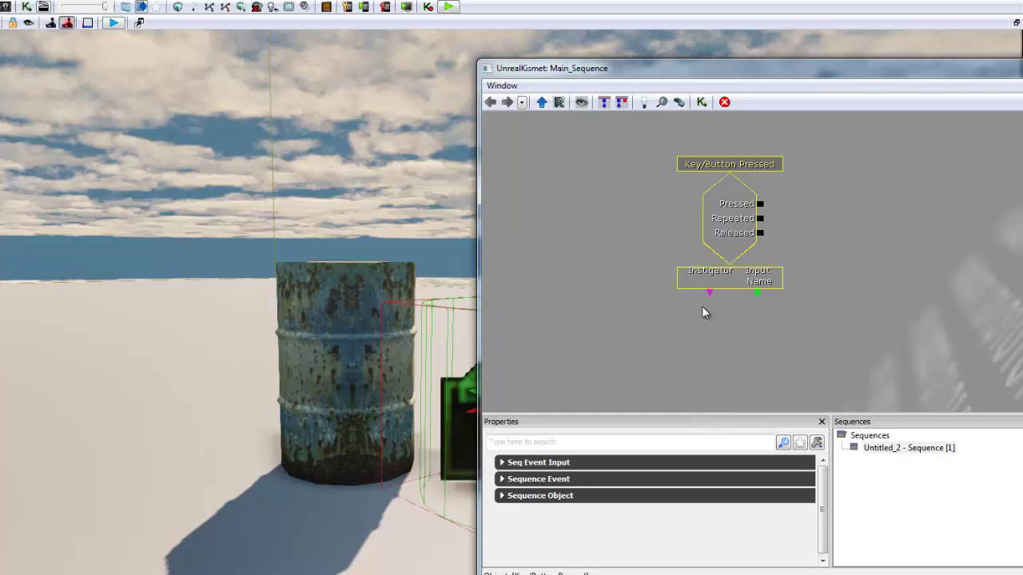
pyautogui.moveTo(673, 414); pyautogui.dragTo(671, 329)
pyautogui.moveTo(694, 73); pyautogui.dragTo(441, 25)
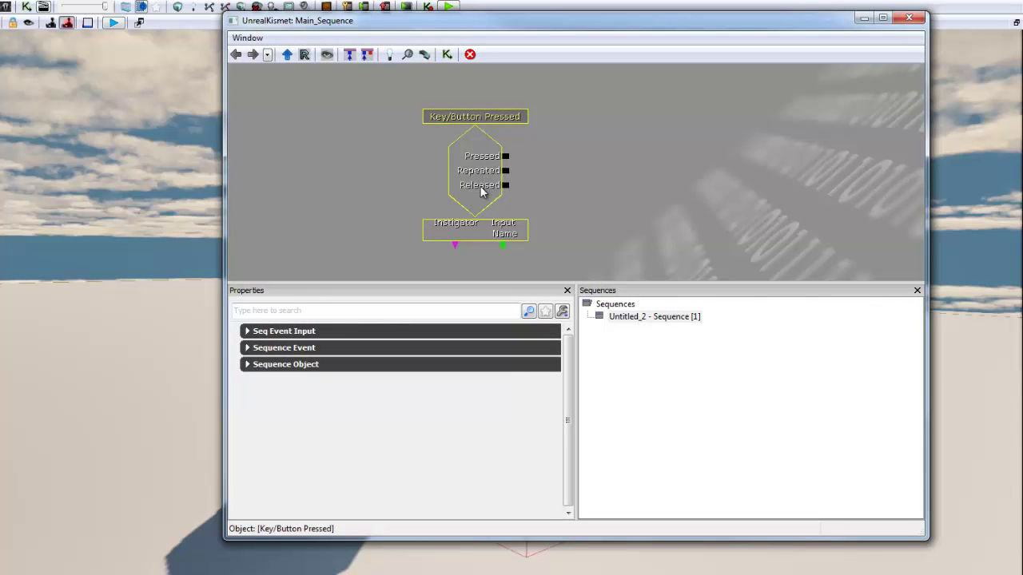
# Step: Add one Input Names entry to the Key/Button Pressed event and set it to E
pyautogui.click(258, 332)
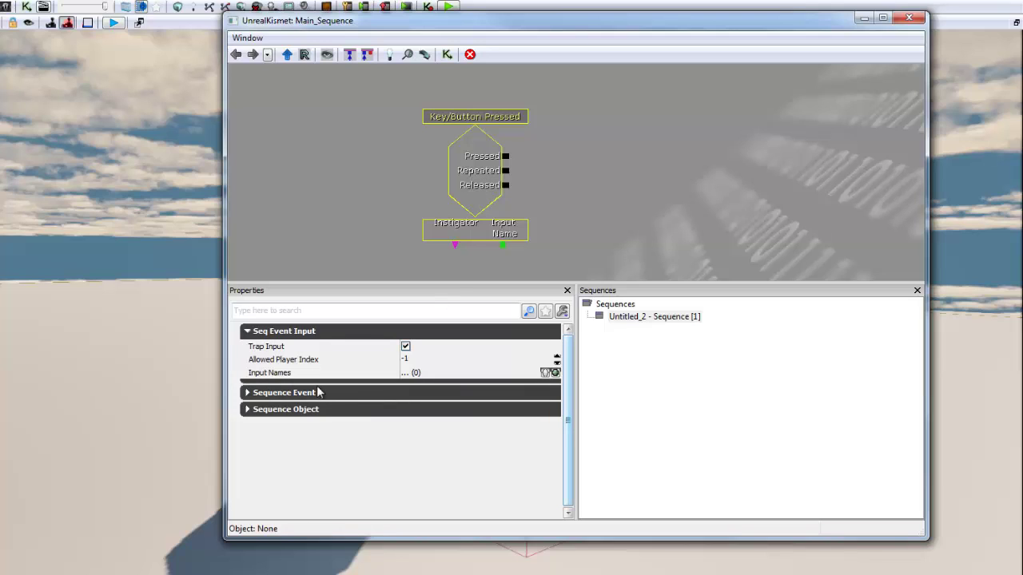
pyautogui.click(262, 395)
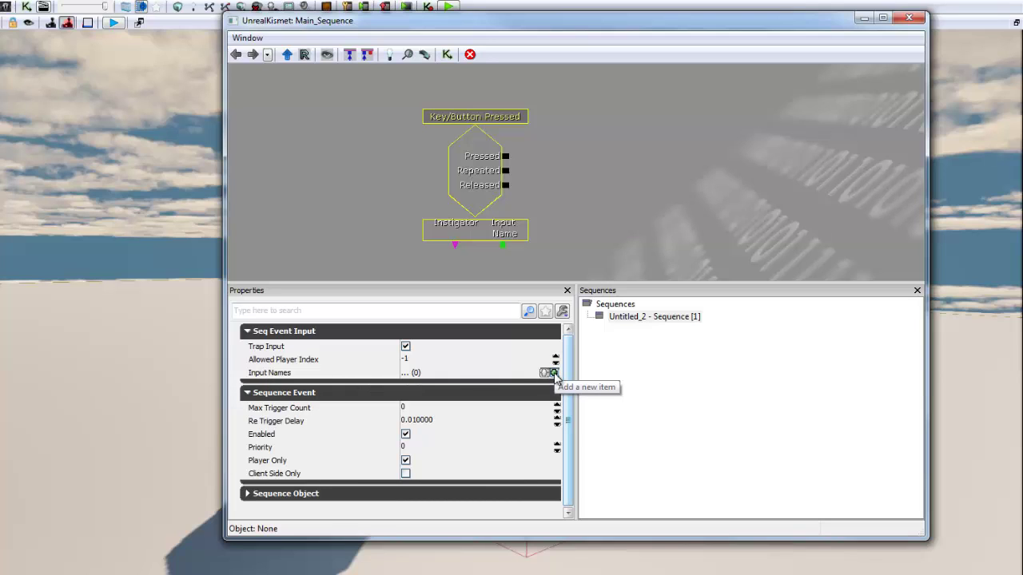
pyautogui.click(553, 373)
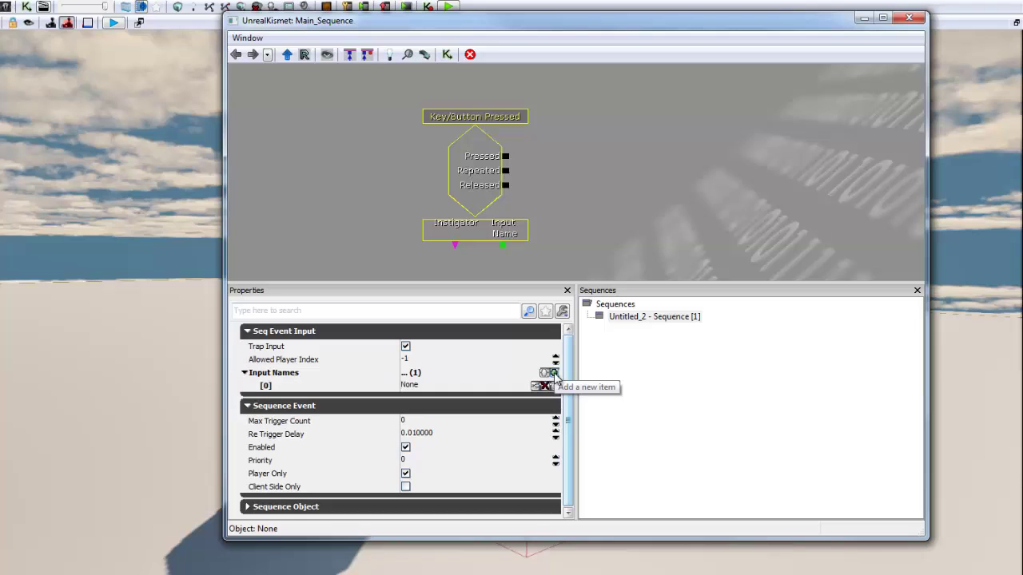
pyautogui.click(424, 388)
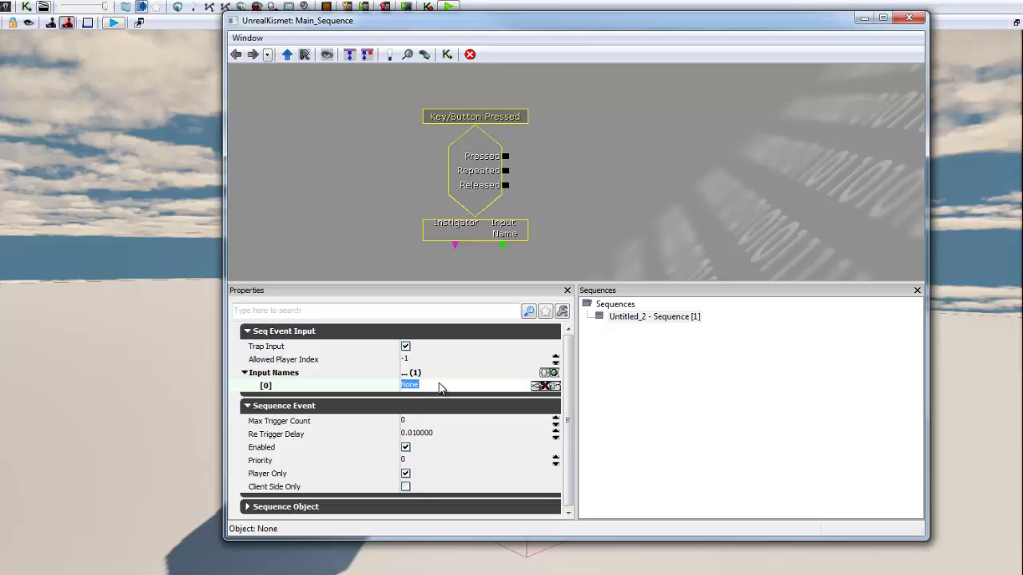
pyautogui.write('e')
pyautogui.press('Return')
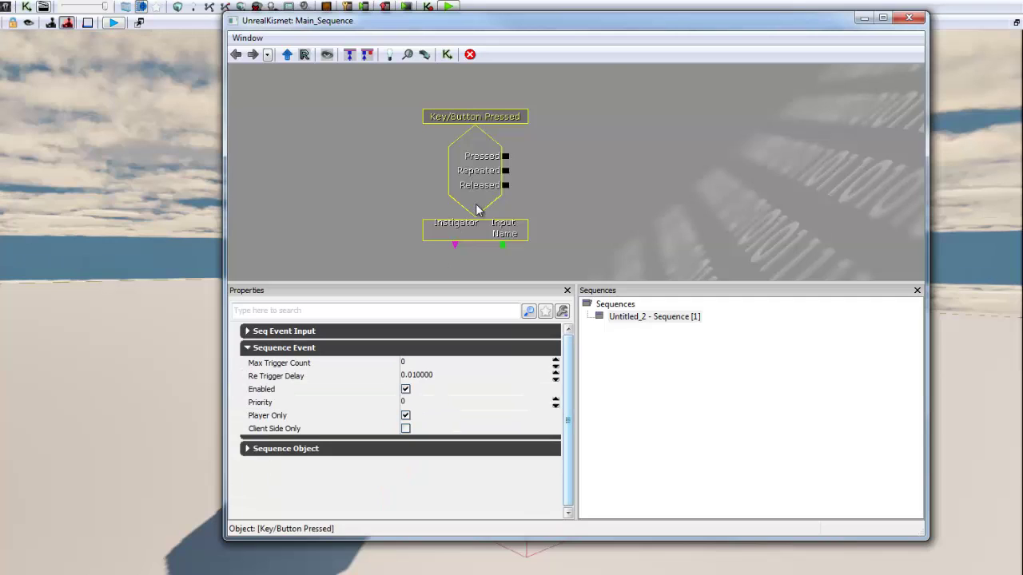
# Step: Check the Input Names entry and the remaining properties of the Key/Button Pressed event
pyautogui.click(339, 331)
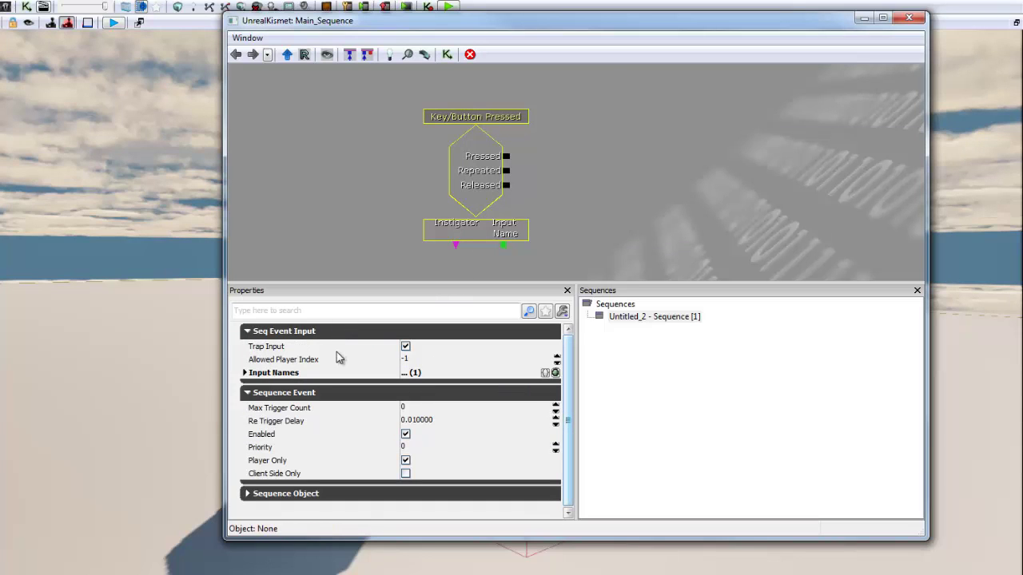
pyautogui.click(245, 373)
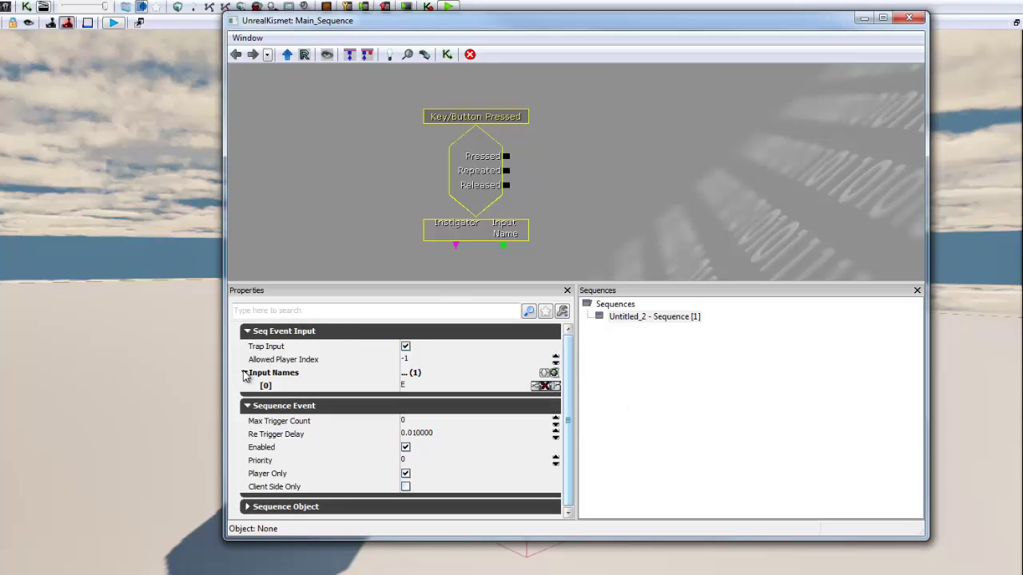
pyautogui.click(472, 386)
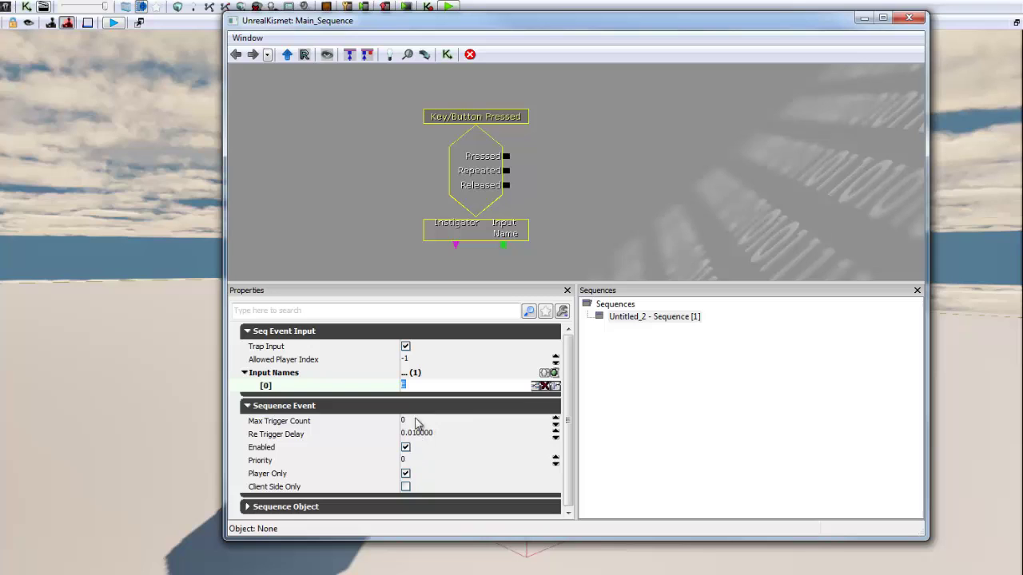
pyautogui.click(568, 389)
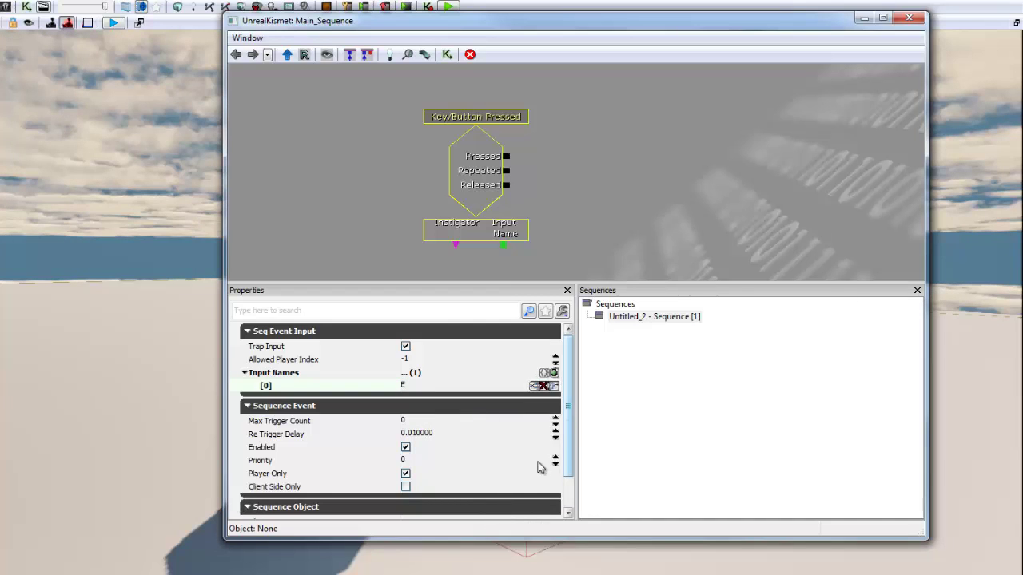
pyautogui.moveTo(571, 464); pyautogui.dragTo(570, 373)
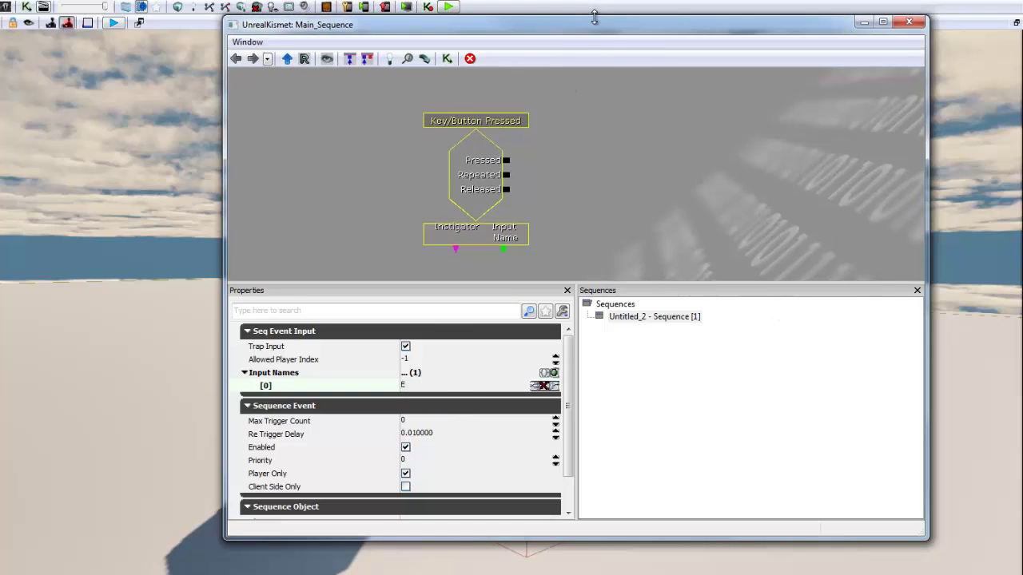
# Step: Enlarge the Kismet graph area and add an object variable for Trigger_0, placing it near the Key/Button Pressed event's Instigator connector
pyautogui.moveTo(596, 24); pyautogui.dragTo(642, 16)
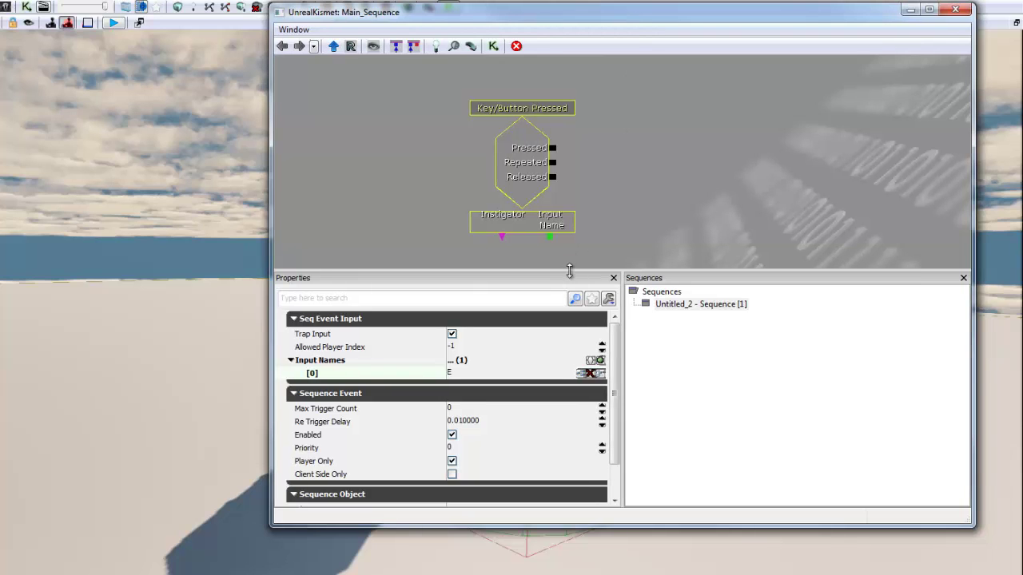
pyautogui.moveTo(570, 269); pyautogui.dragTo(567, 302)
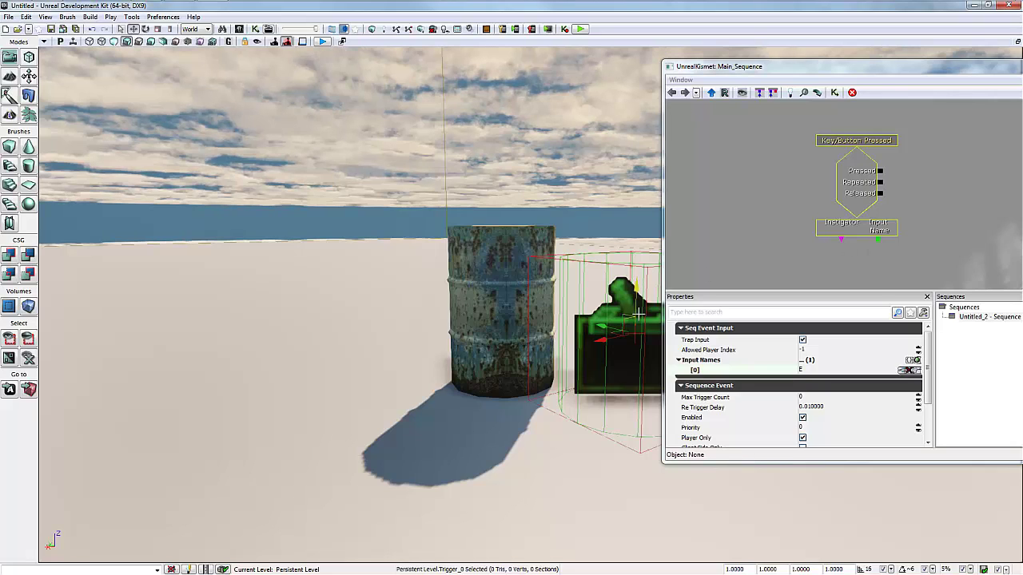
pyautogui.rightClick(817, 259)
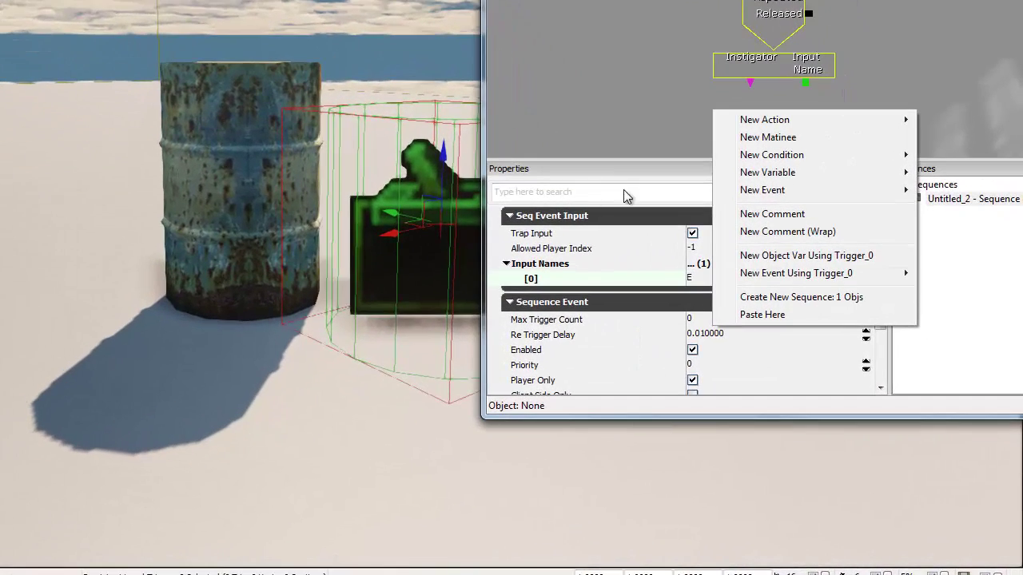
pyautogui.click(739, 257)
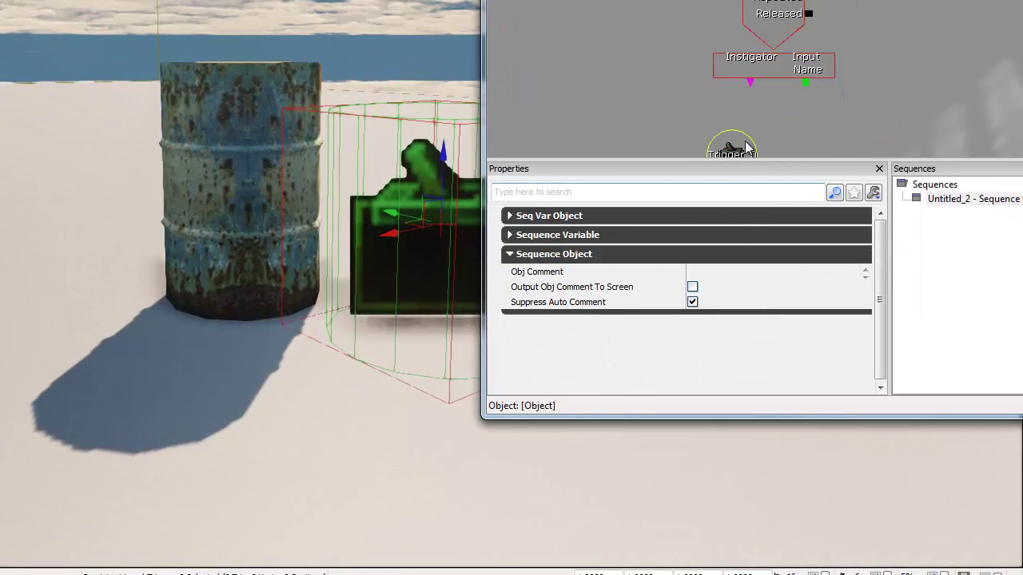
pyautogui.moveTo(762, 141); pyautogui.dragTo(549, 64)
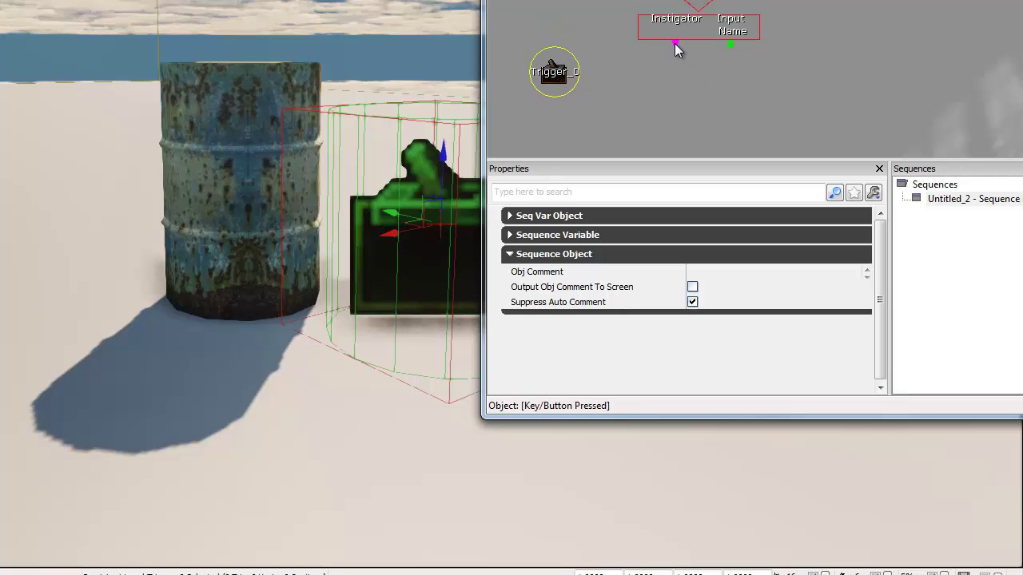
# Step: Link the Key/Button Pressed event's Instigator connector to the Trigger_0 variable and place the variable directly beneath that connector
pyautogui.moveTo(674, 45); pyautogui.dragTo(555, 74)
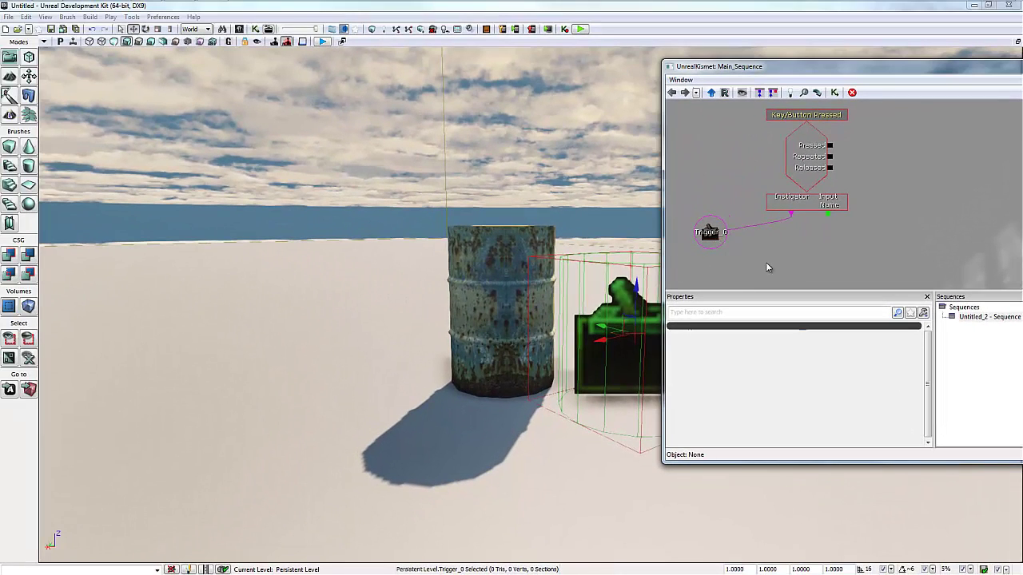
pyautogui.click(708, 230)
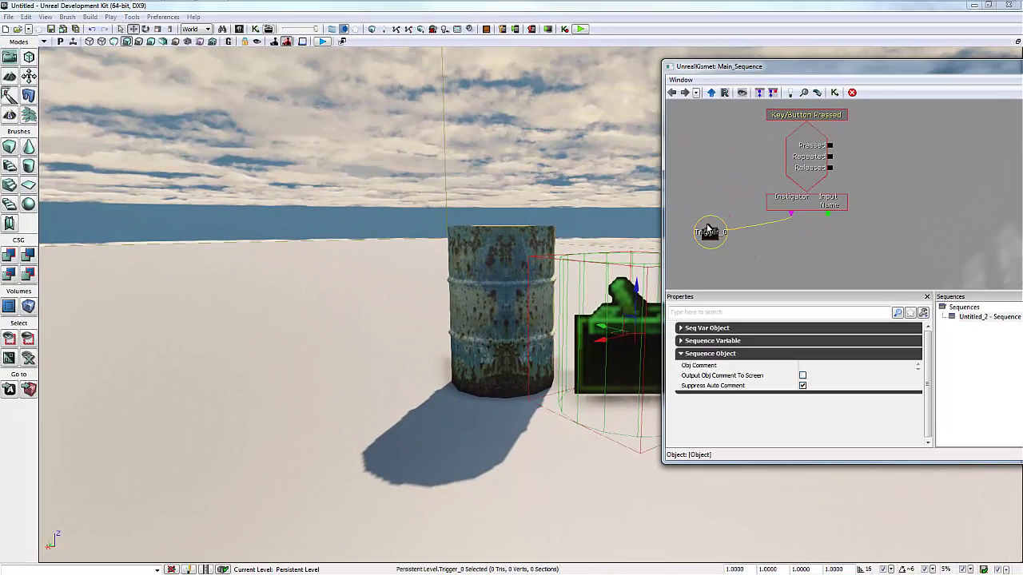
pyautogui.click(741, 268)
pyautogui.click(716, 233)
pyautogui.click(748, 271)
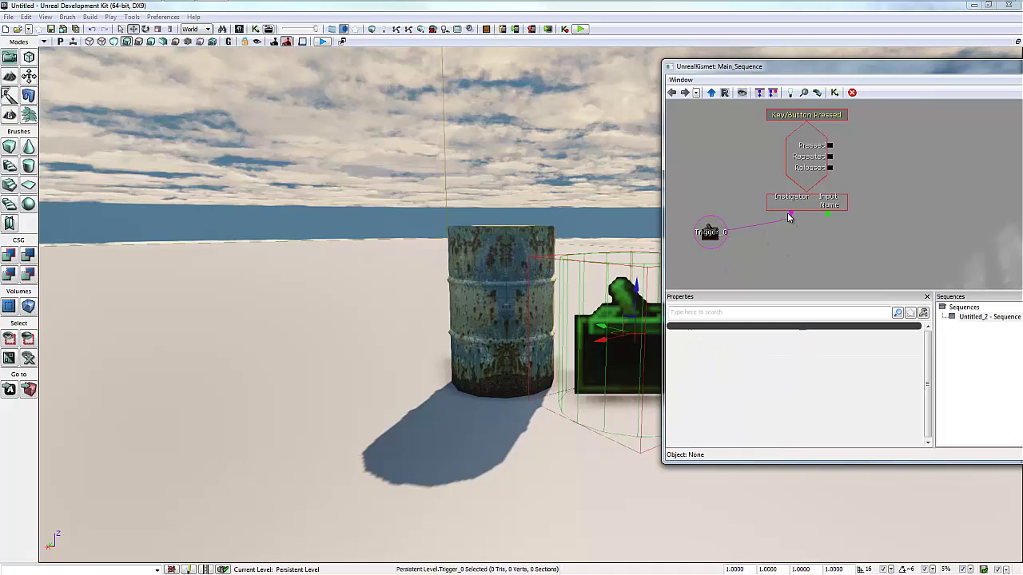
pyautogui.click(711, 233)
pyautogui.moveTo(711, 234); pyautogui.dragTo(796, 260)
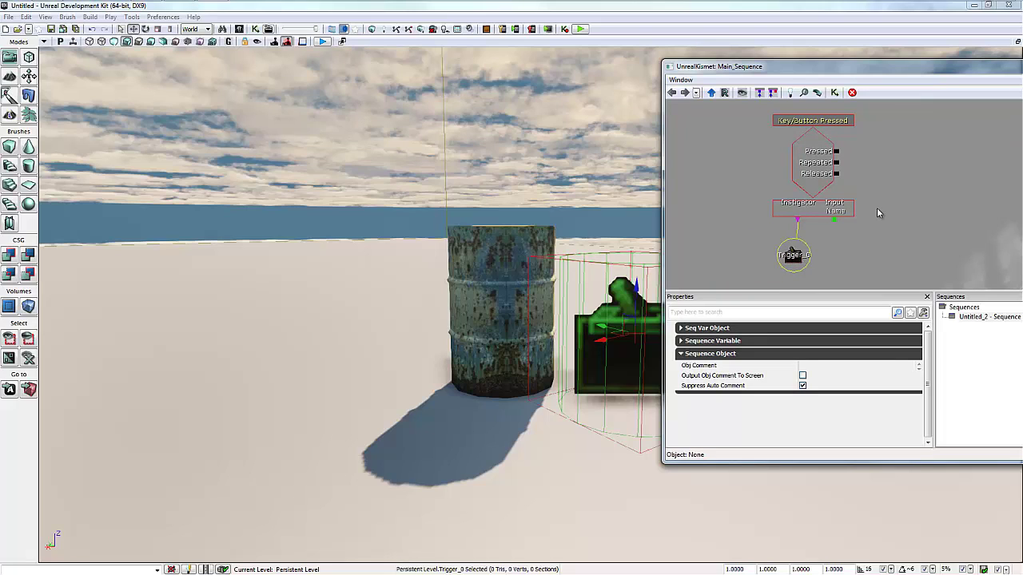
# Step: Add a new Matinee beside the Key/Button Pressed event, then move and narrow the Kismet window to uncover the barrel and trigger
pyautogui.rightClick(900, 161)
pyautogui.click(905, 163)
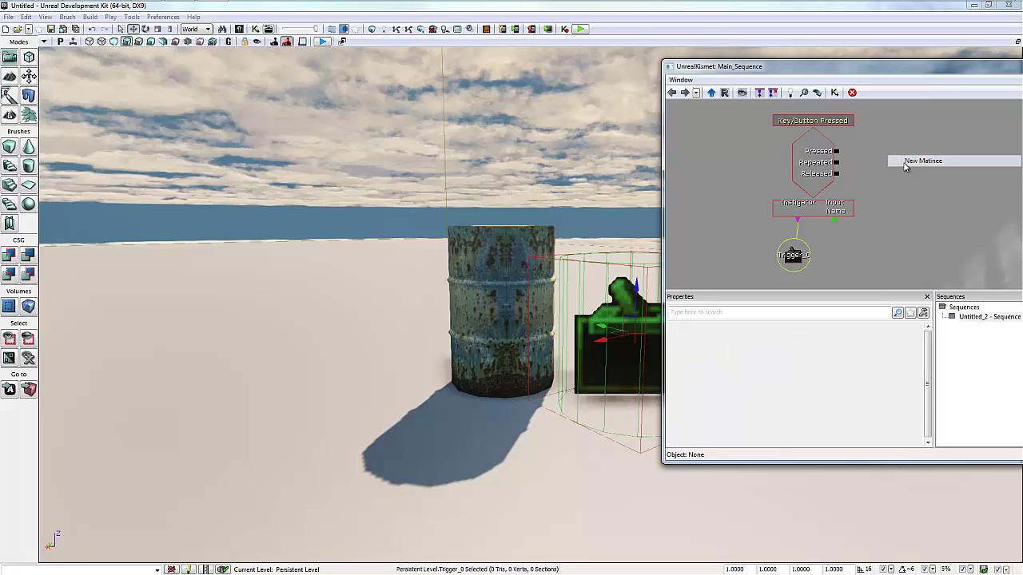
pyautogui.moveTo(903, 74); pyautogui.dragTo(789, 48)
pyautogui.moveTo(849, 125); pyautogui.dragTo(866, 106)
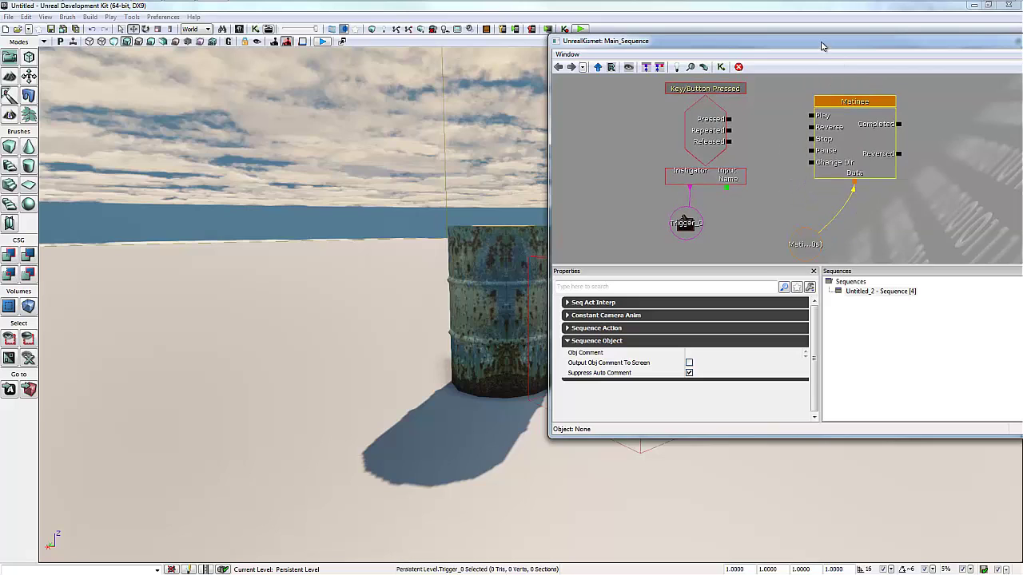
pyautogui.moveTo(822, 46); pyautogui.dragTo(292, 32)
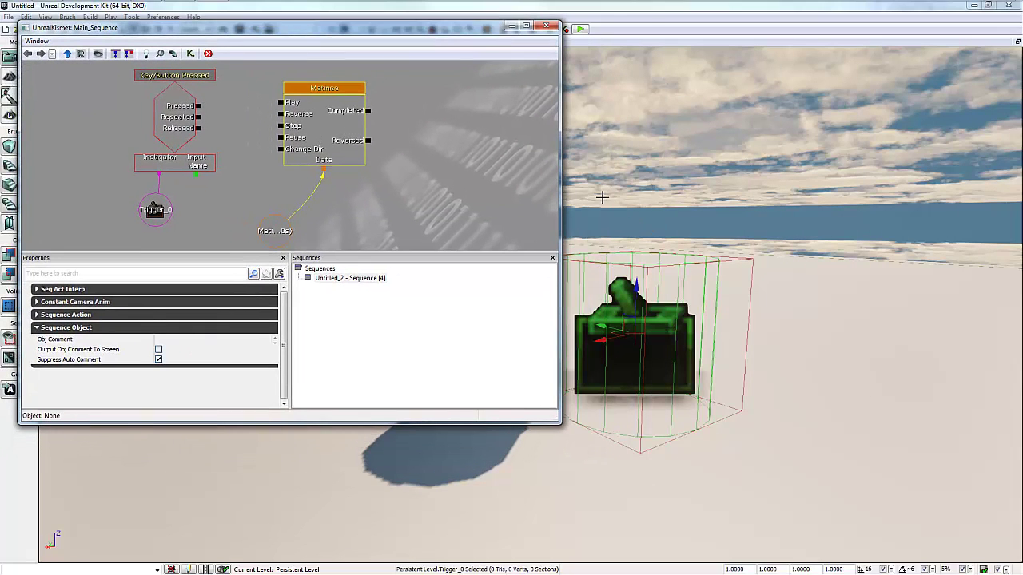
pyautogui.moveTo(562, 176); pyautogui.dragTo(433, 163)
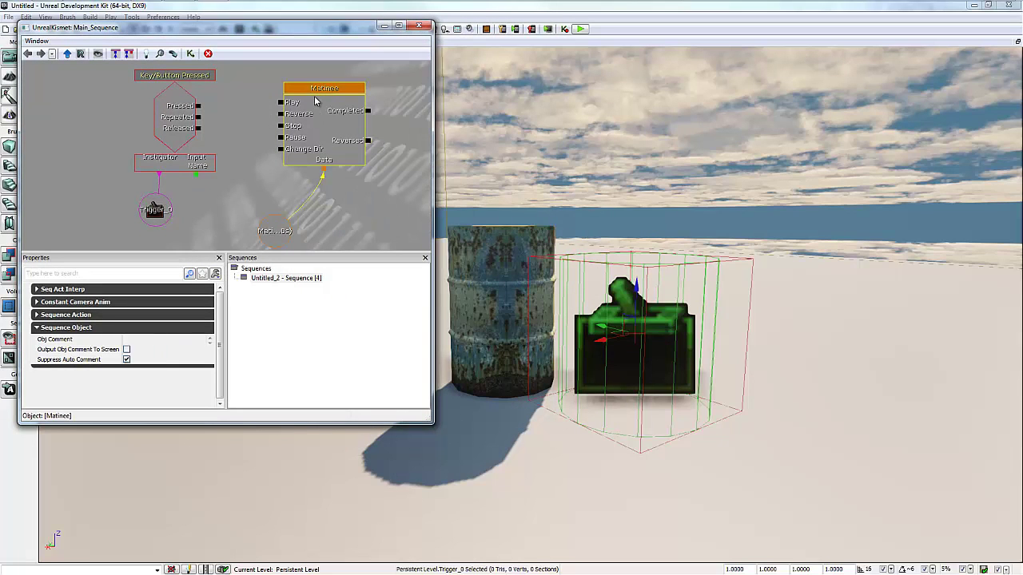
# Step: Open the Matinee for editing, move its window clear of the barrel, and minimize the Kismet window
pyautogui.doubleClick(315, 105)
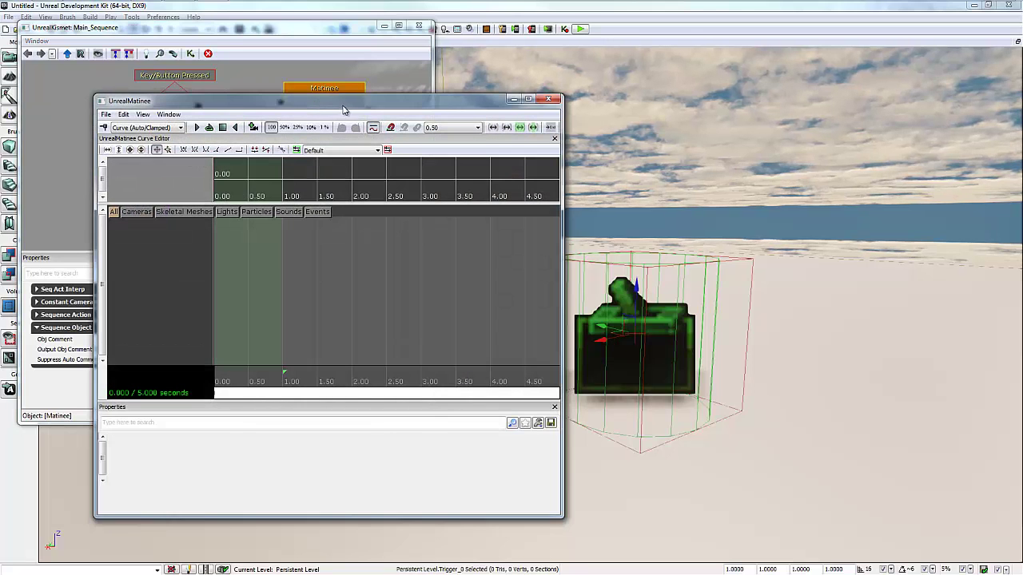
pyautogui.moveTo(344, 110); pyautogui.dragTo(788, 105)
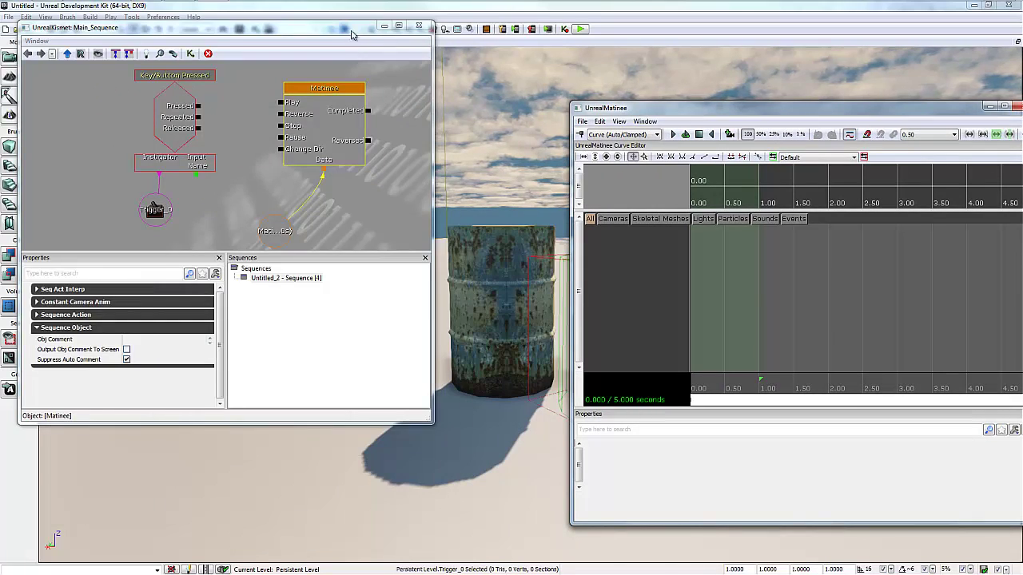
pyautogui.moveTo(354, 29); pyautogui.dragTo(356, 142)
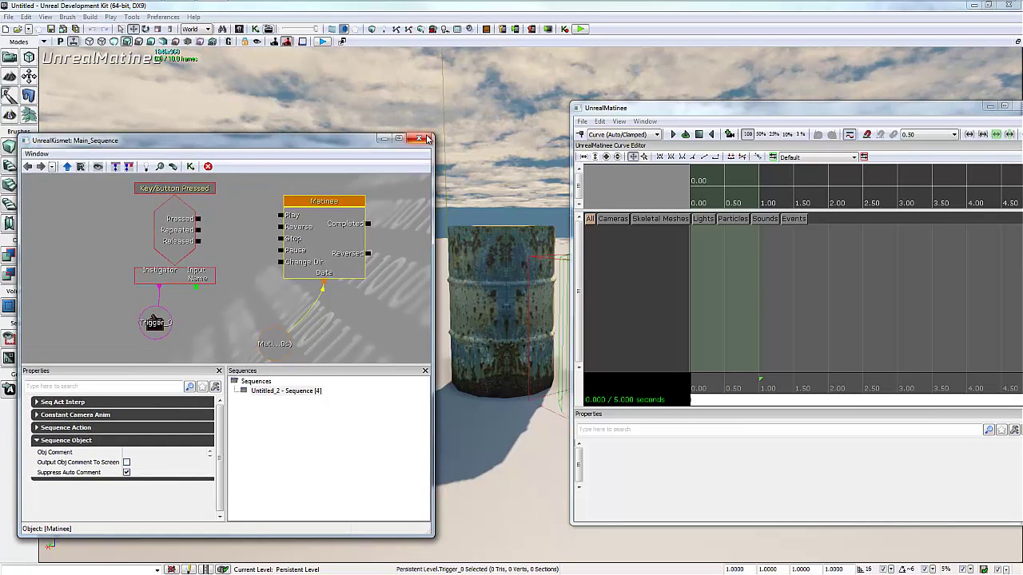
pyautogui.moveTo(432, 135); pyautogui.dragTo(395, 213)
pyautogui.click(347, 214)
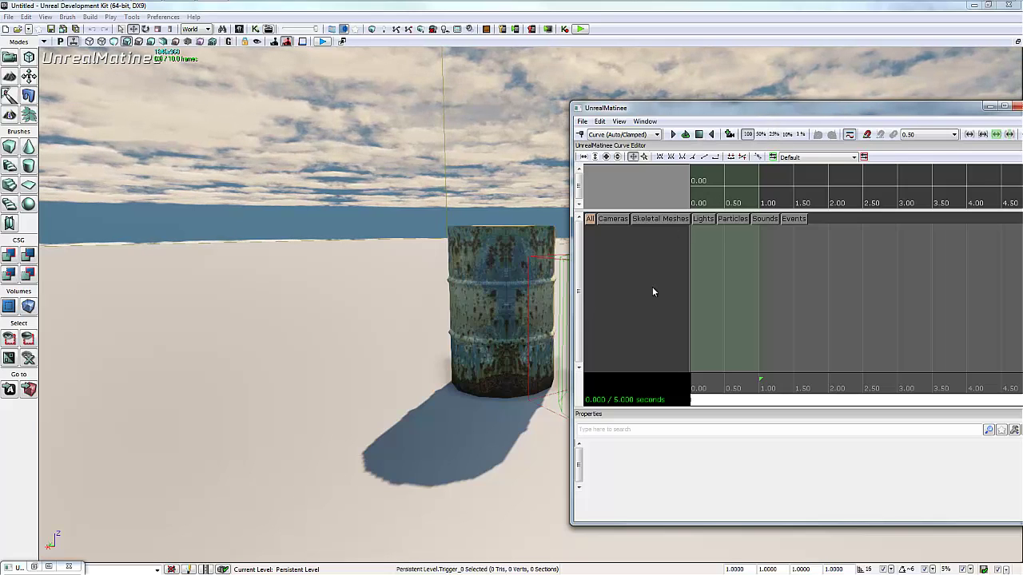
# Step: Select the barrel in the viewport and add a new empty Matinee group for it named Barrel
pyautogui.click(474, 250)
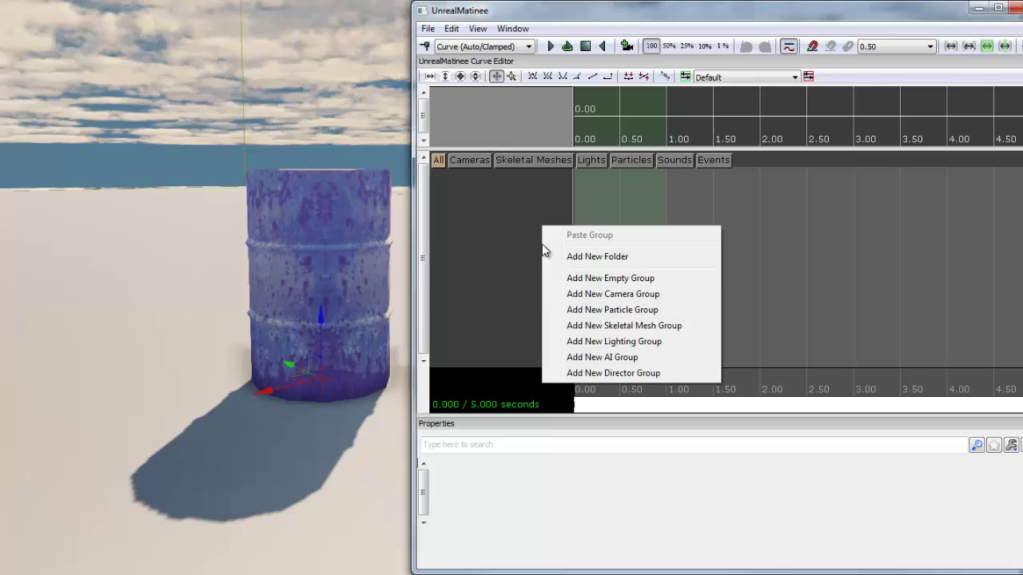
pyautogui.click(497, 205)
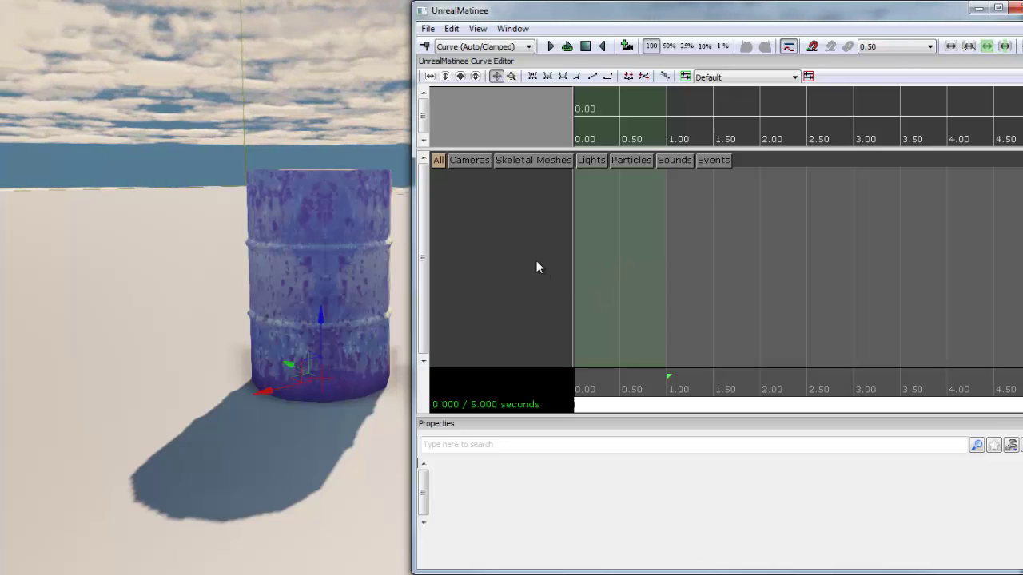
pyautogui.rightClick(543, 232)
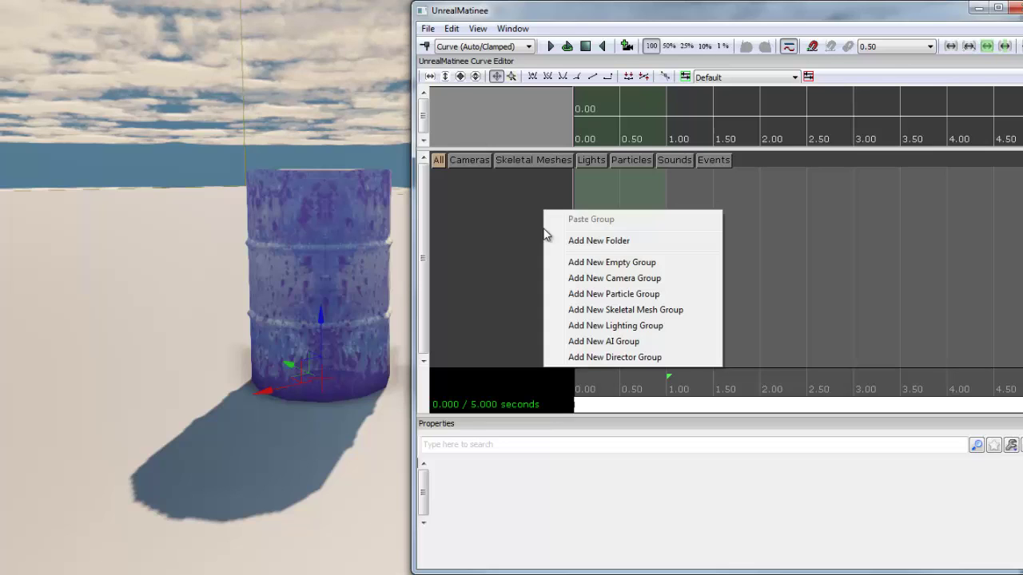
pyautogui.click(576, 265)
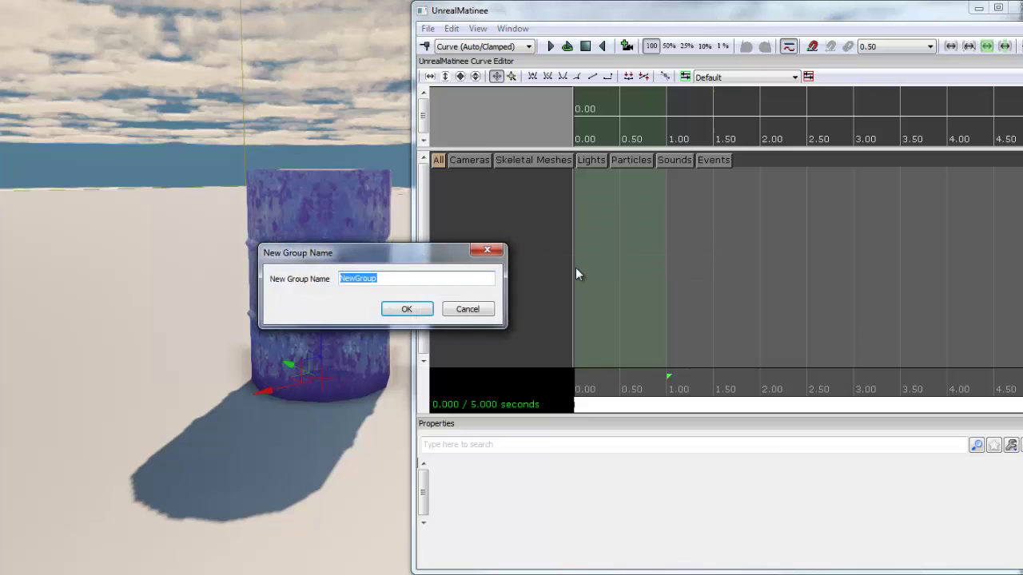
pyautogui.write('barrel')
pyautogui.press('Return')
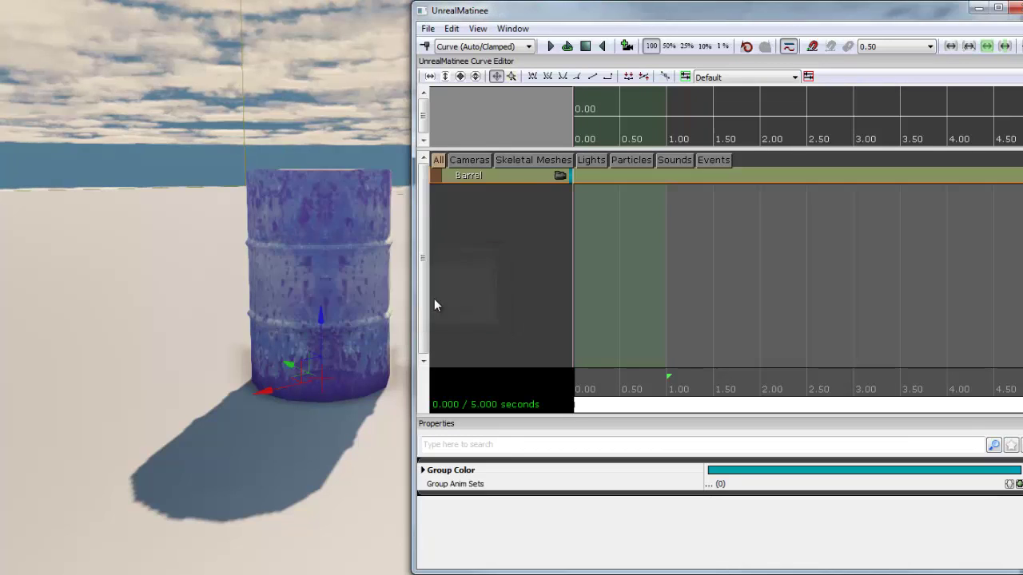
# Step: Add a new Movement track to the Barrel group
pyautogui.rightClick(528, 180)
pyautogui.click(493, 176)
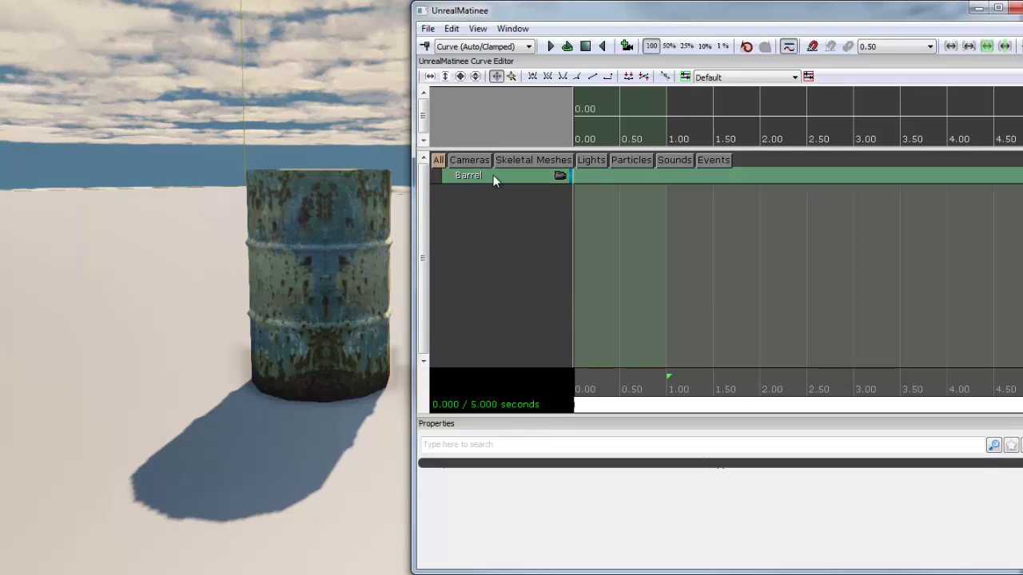
pyautogui.click(488, 175)
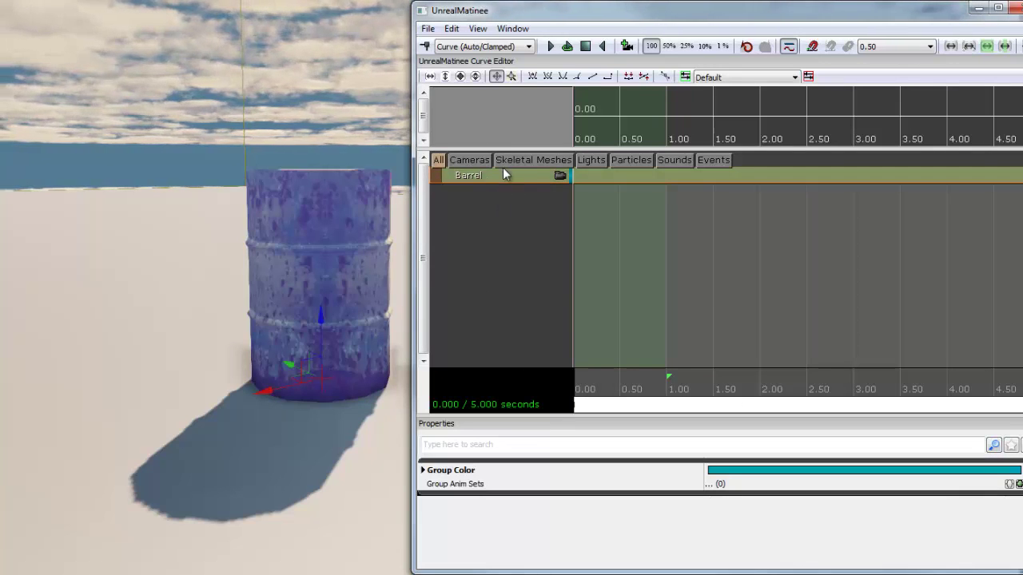
pyautogui.rightClick(504, 180)
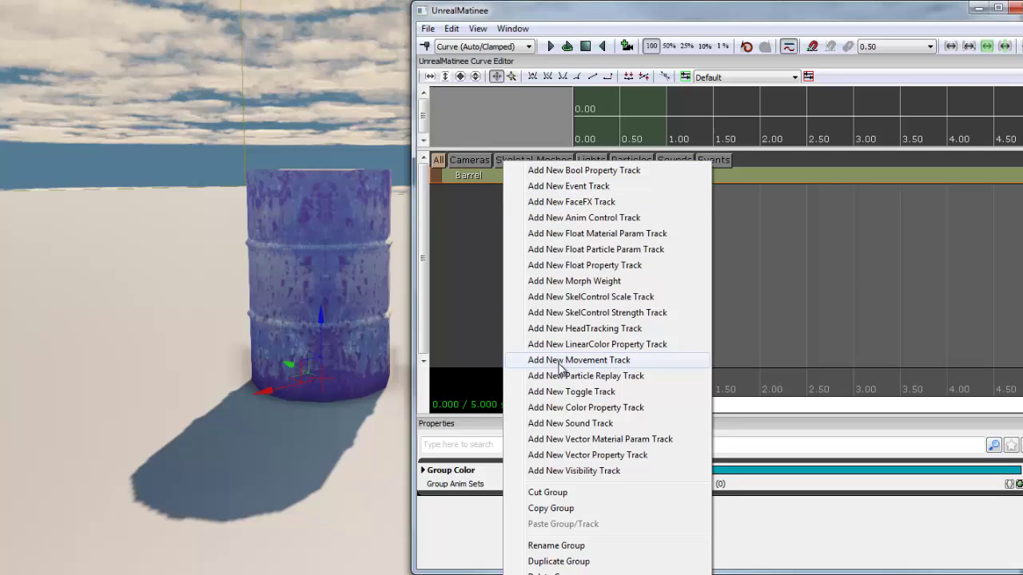
pyautogui.click(605, 360)
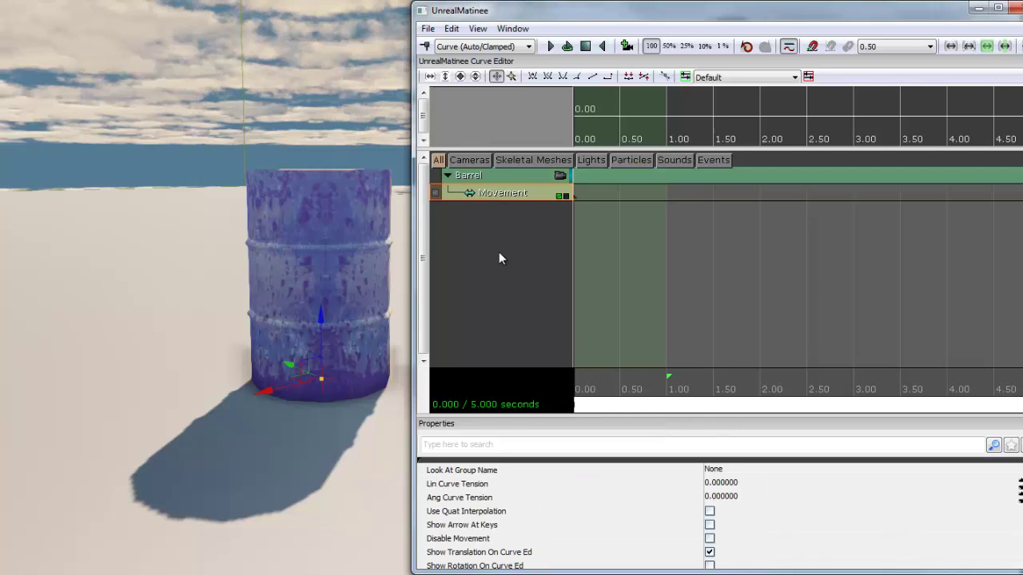
pyautogui.click(499, 252)
pyautogui.click(449, 177)
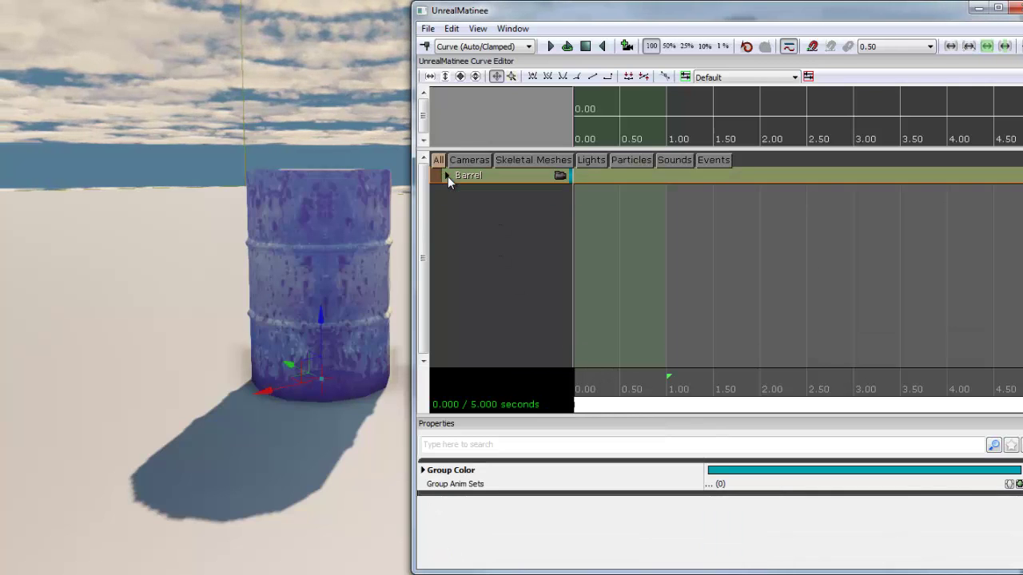
pyautogui.click(495, 224)
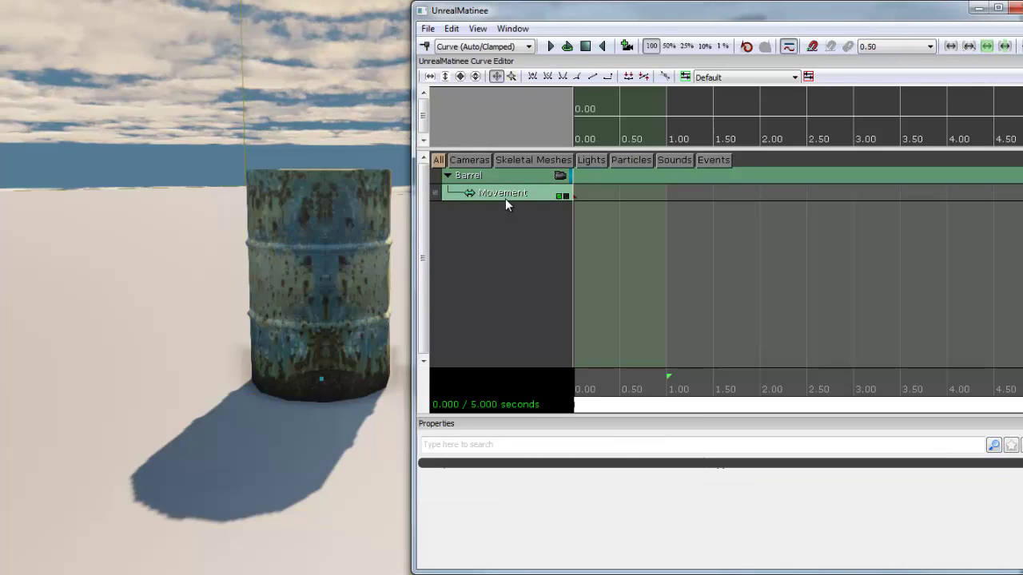
pyautogui.click(506, 195)
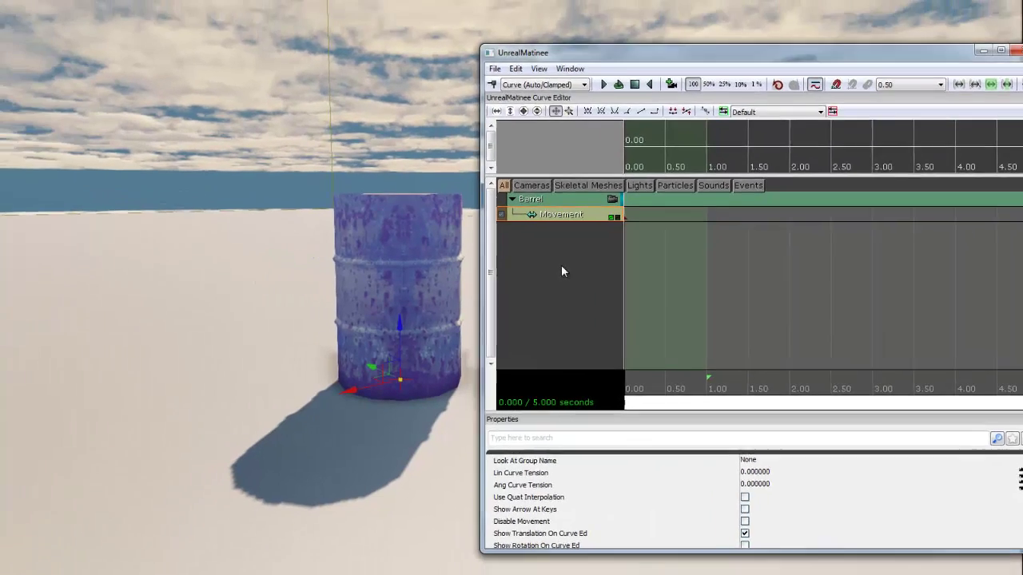
pyautogui.click(561, 266)
pyautogui.click(442, 295)
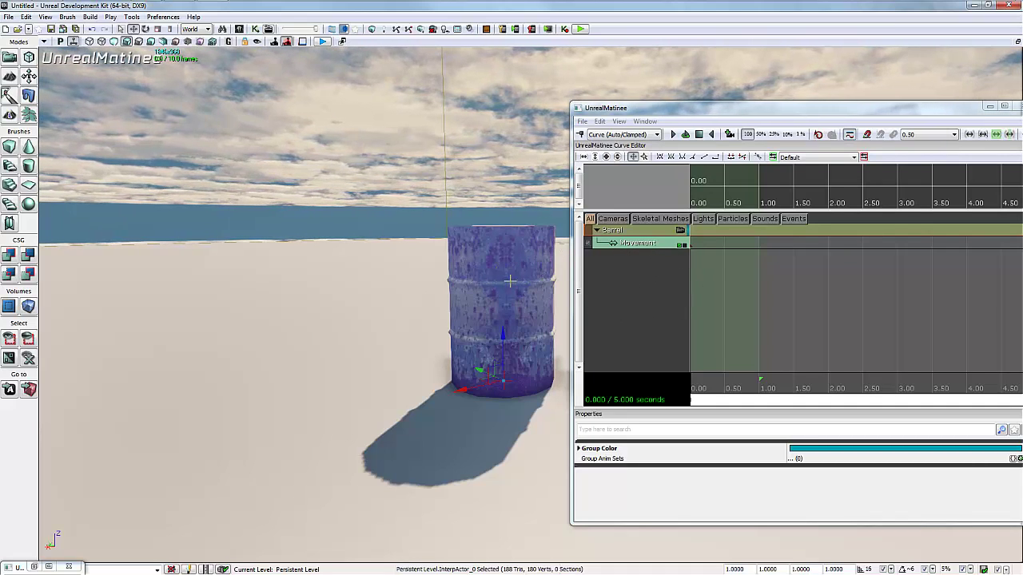
pyautogui.rightClick(628, 238)
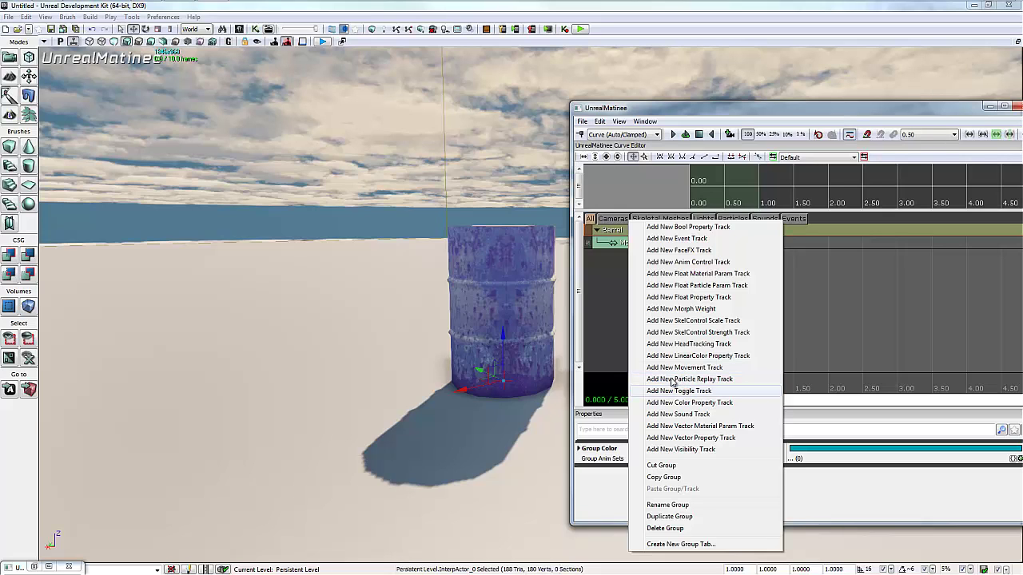
pyautogui.click(616, 328)
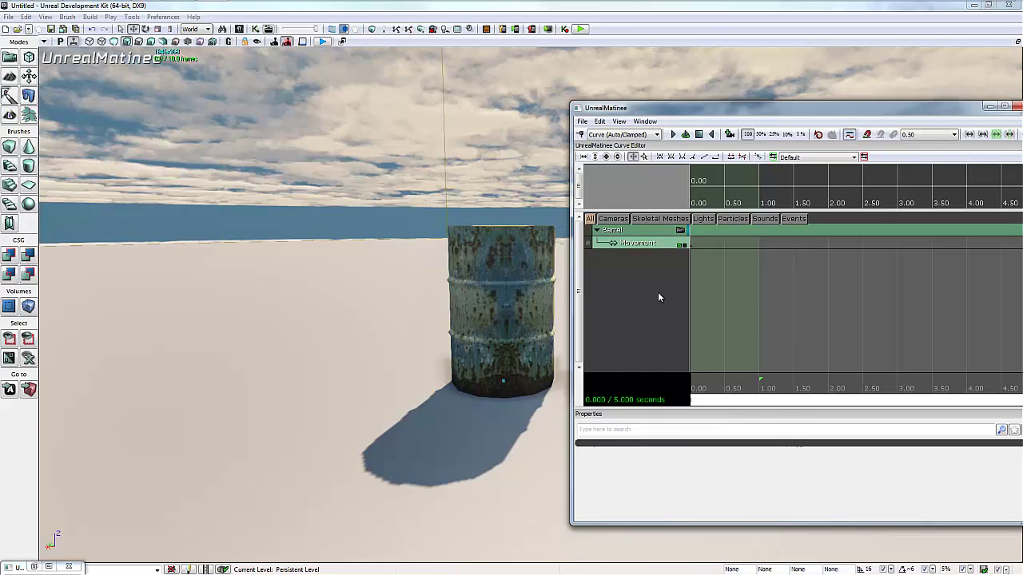
# Step: Select the Barrel group's Movement track and add a keyframe at 0.00 seconds
pyautogui.click(659, 242)
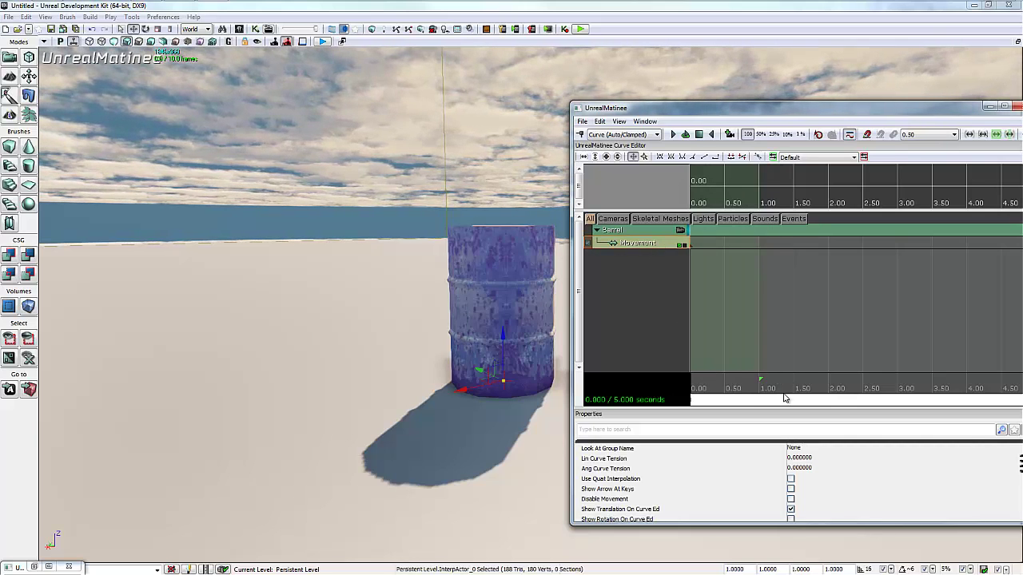
pyautogui.moveTo(784, 398); pyautogui.dragTo(649, 378)
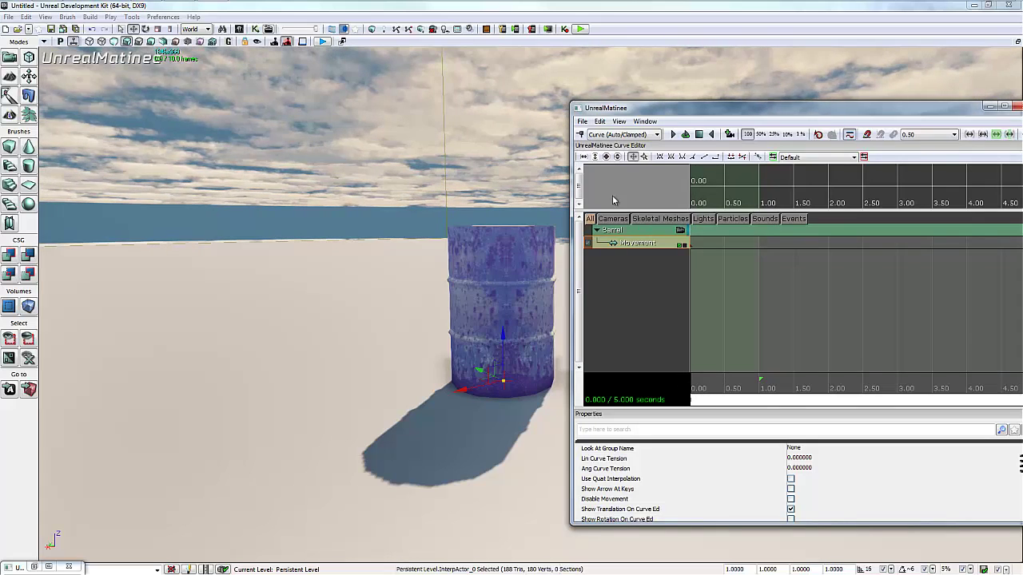
pyautogui.click(581, 136)
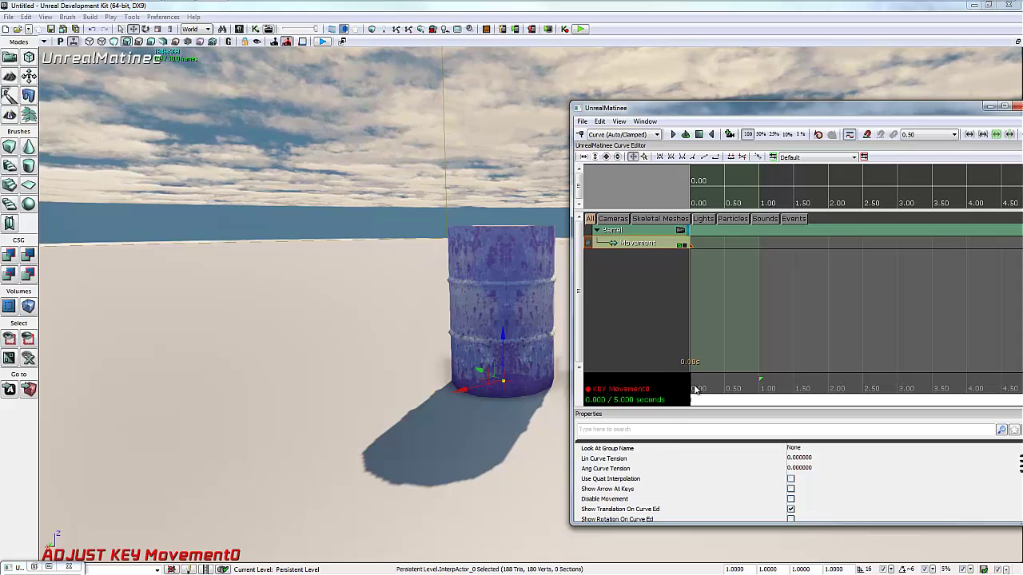
# Step: Set the Matinee time to 3.00 seconds, raise the barrel high above the ground, and add a Movement keyframe there
pyautogui.moveTo(692, 387); pyautogui.dragTo(897, 386)
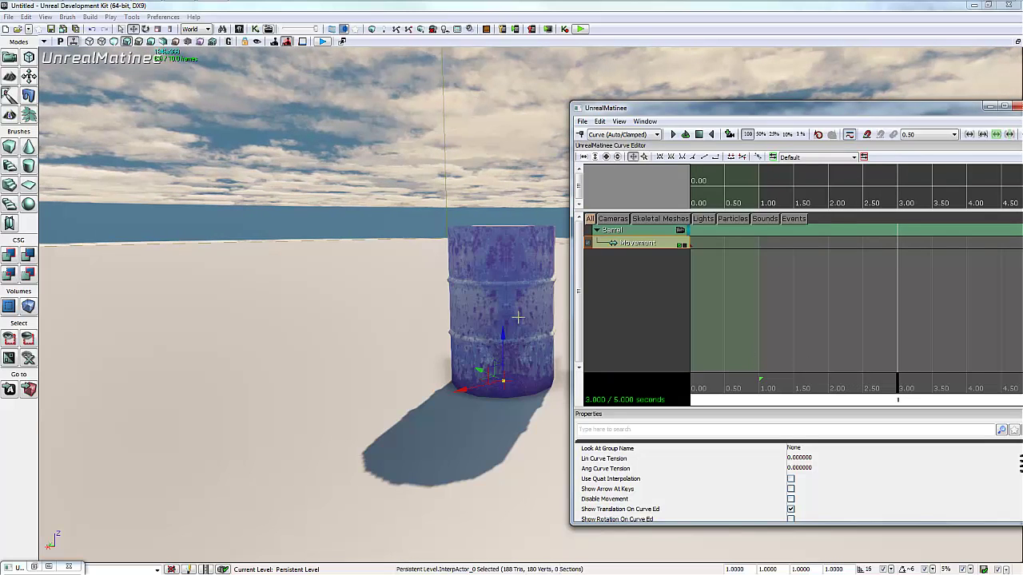
pyautogui.moveTo(501, 333); pyautogui.dragTo(498, 106)
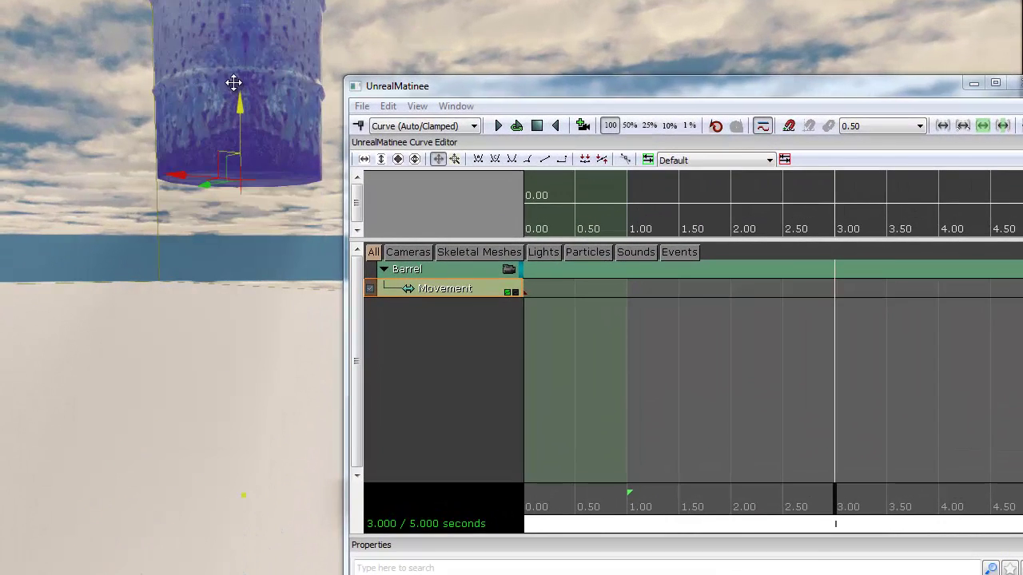
pyautogui.moveTo(233, 82); pyautogui.dragTo(235, 45)
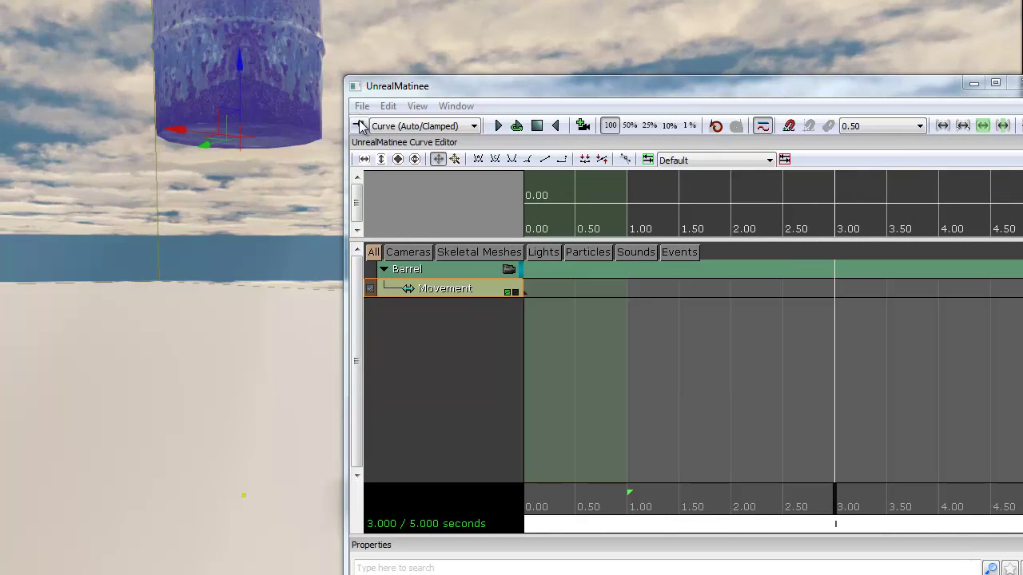
pyautogui.press('Return')
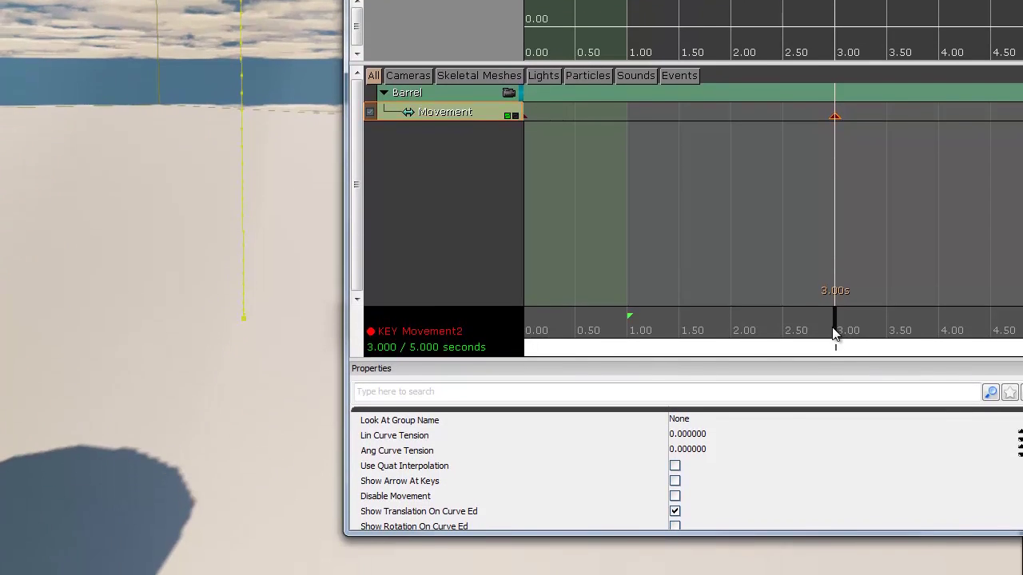
# Step: Scrub the Matinee timeline back and forth between the keyframes to preview the barrel's movement
pyautogui.moveTo(834, 436)
pyautogui.mouseDown()
pyautogui.moveTo(693, 420)
pyautogui.moveTo(475, 415)
pyautogui.moveTo(647, 435)
pyautogui.mouseUp()
pyautogui.moveTo(647, 297)
pyautogui.mouseDown()
pyautogui.moveTo(915, 354)
pyautogui.moveTo(598, 319)
pyautogui.moveTo(527, 322)
pyautogui.moveTo(767, 363)
pyautogui.moveTo(893, 365)
pyautogui.moveTo(449, 278)
pyautogui.moveTo(503, 275)
pyautogui.moveTo(730, 328)
pyautogui.moveTo(836, 333)
pyautogui.mouseUp()
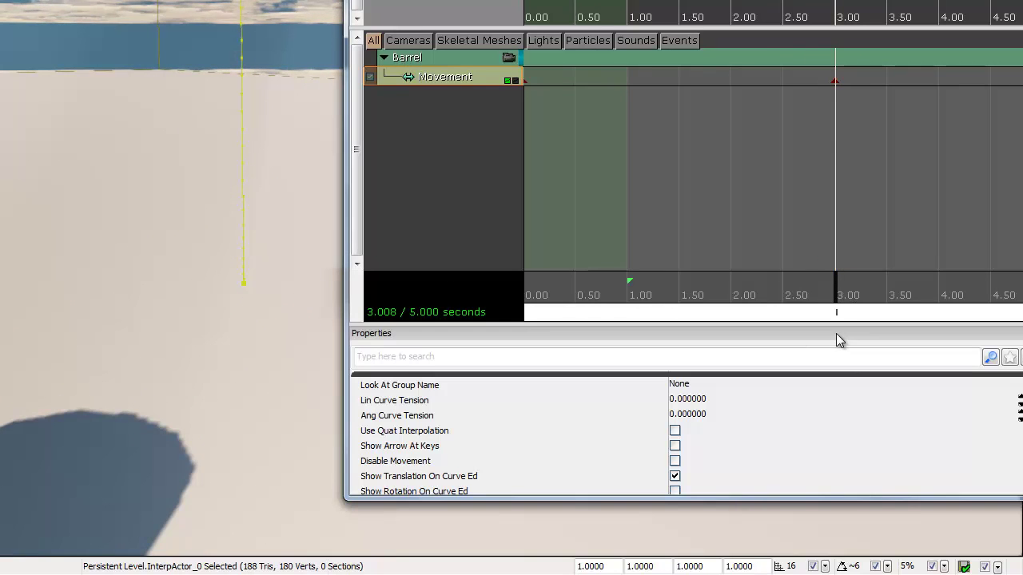
pyautogui.click(833, 79)
pyautogui.rightClick(835, 84)
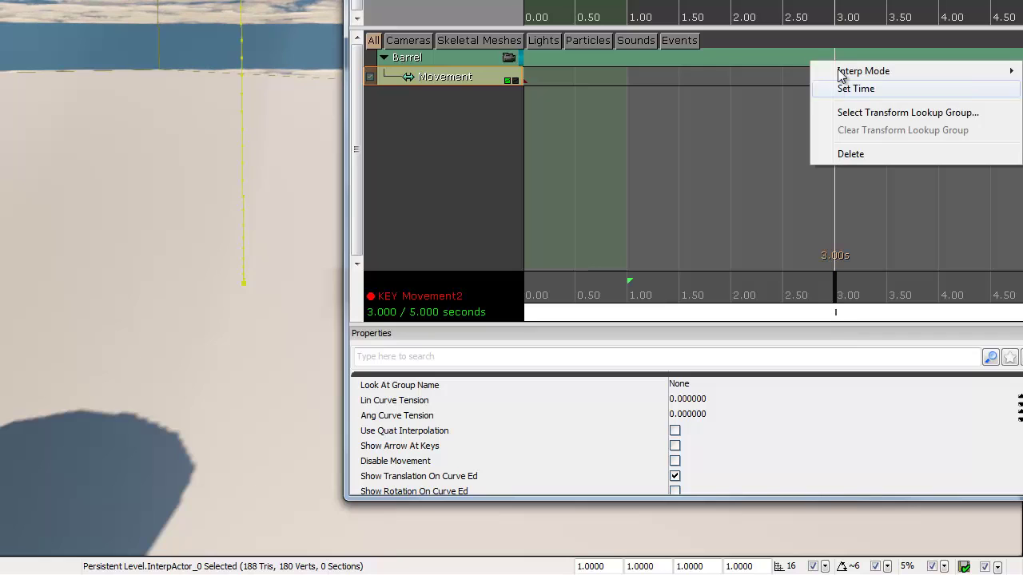
pyautogui.moveTo(843, 73)
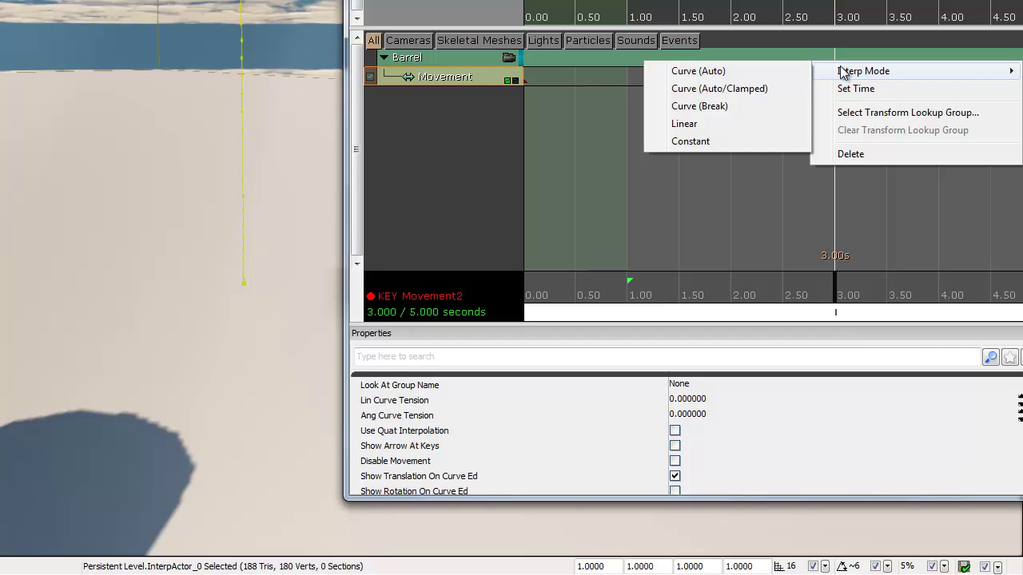
pyautogui.click(800, 206)
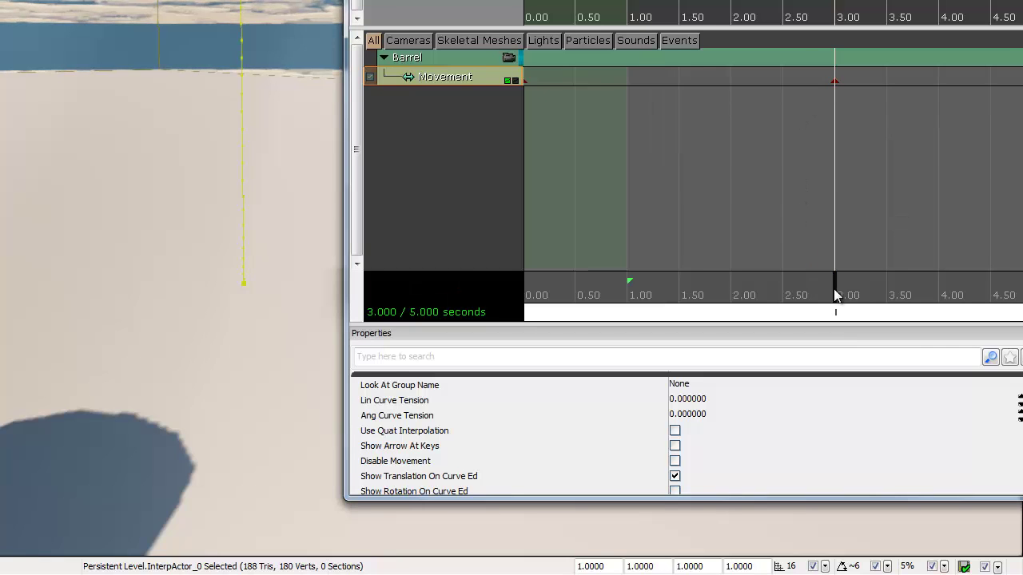
# Step: Return the Matinee time to 0.00 seconds and close the Matinee editor
pyautogui.moveTo(834, 290); pyautogui.dragTo(427, 59)
pyautogui.rightClick(428, 75)
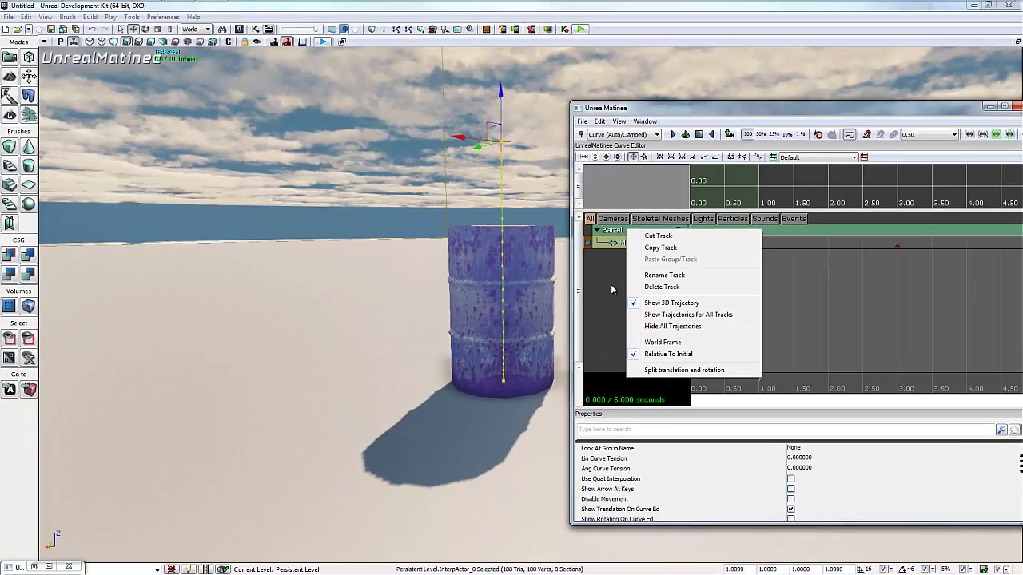
pyautogui.click(611, 289)
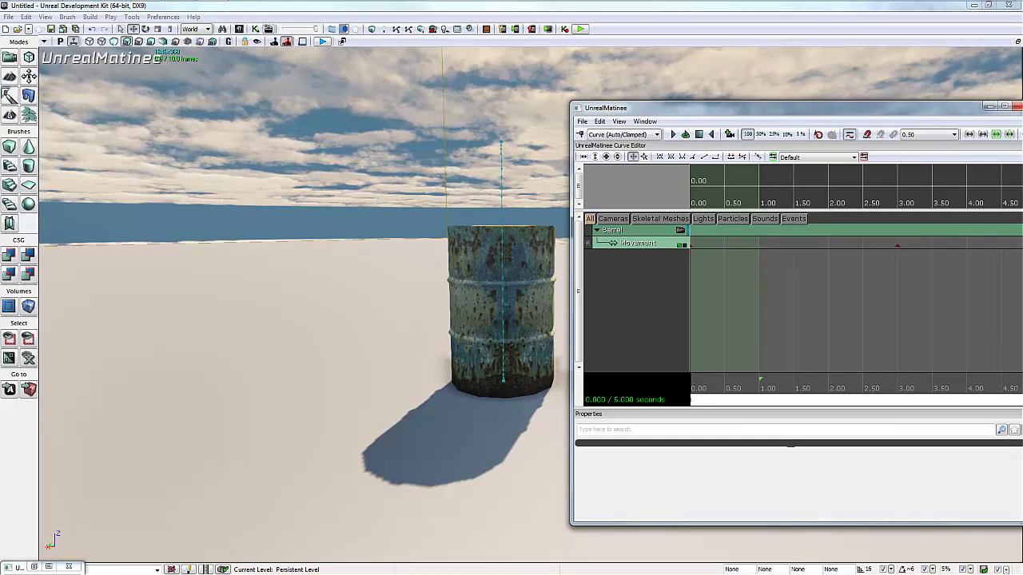
pyautogui.click(1017, 106)
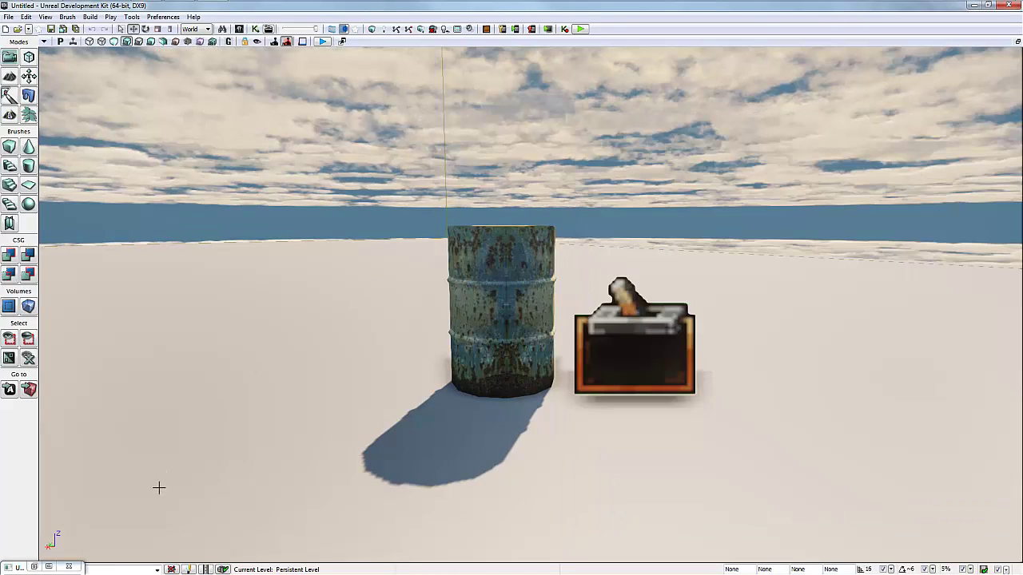
# Step: Restore the Kismet window, place it beside the barrel, and enlarge both the window and its graph area
pyautogui.click(33, 567)
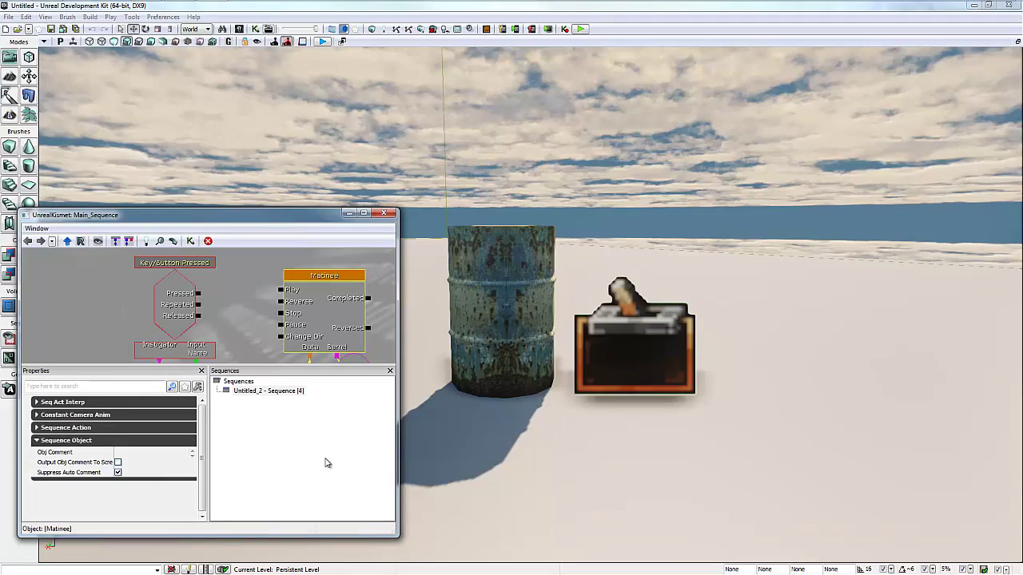
pyautogui.moveTo(203, 217); pyautogui.dragTo(799, 72)
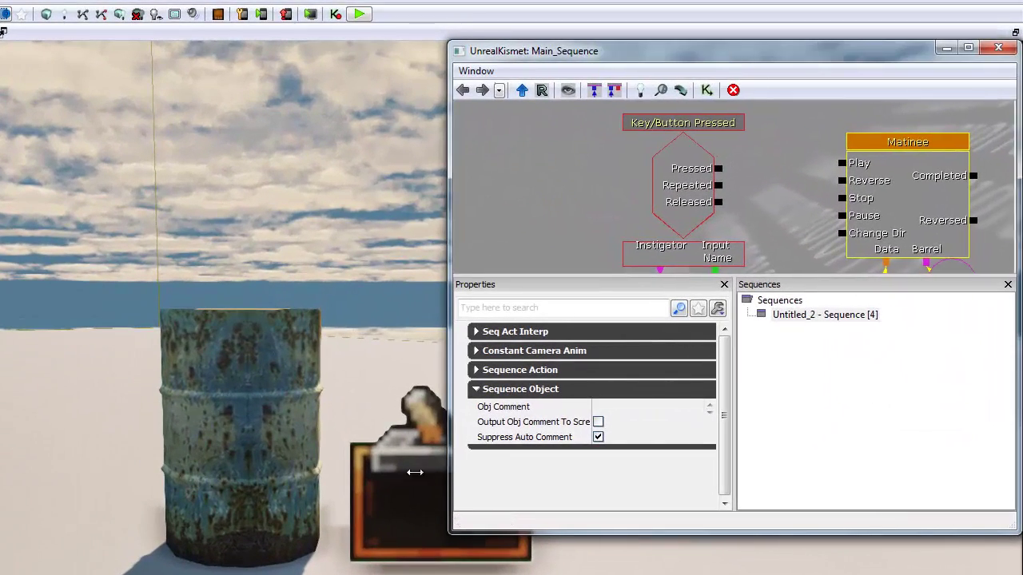
pyautogui.moveTo(475, 454); pyautogui.dragTo(384, 449)
pyautogui.moveTo(604, 287); pyautogui.dragTo(611, 442)
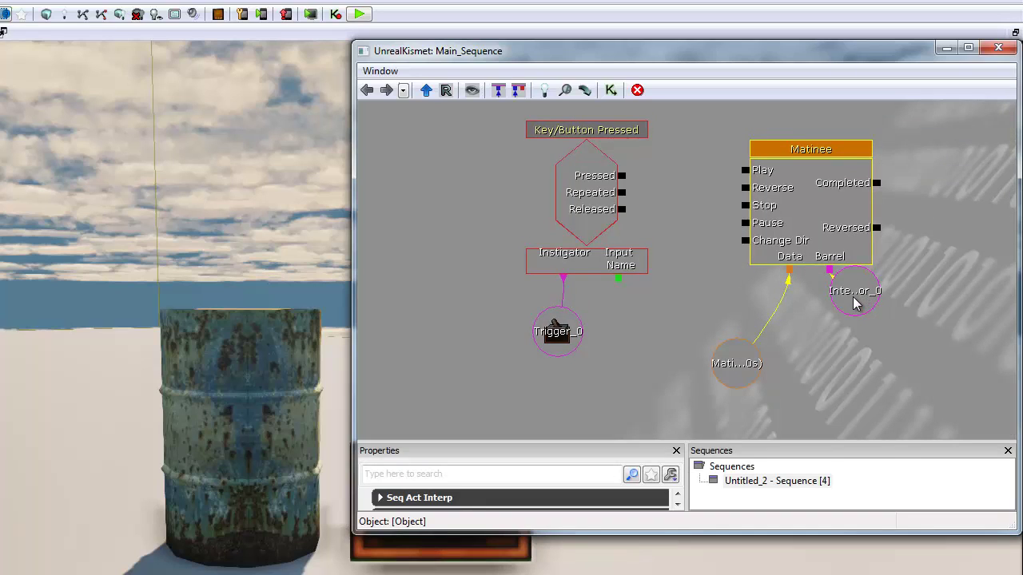
# Step: Rearrange the graph so the Matinee node sits higher and the InterpActor_0 variable lies below its Barrel connector
pyautogui.keyDown('ctrl'); pyautogui.moveTo(853, 296); pyautogui.dragTo(821, 270); pyautogui.keyUp('ctrl')
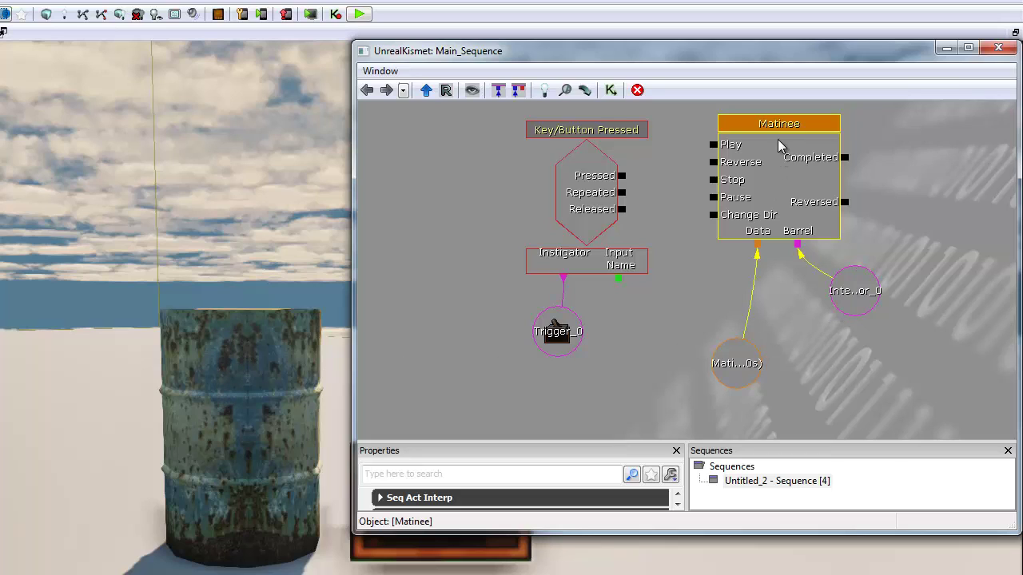
pyautogui.click(734, 364)
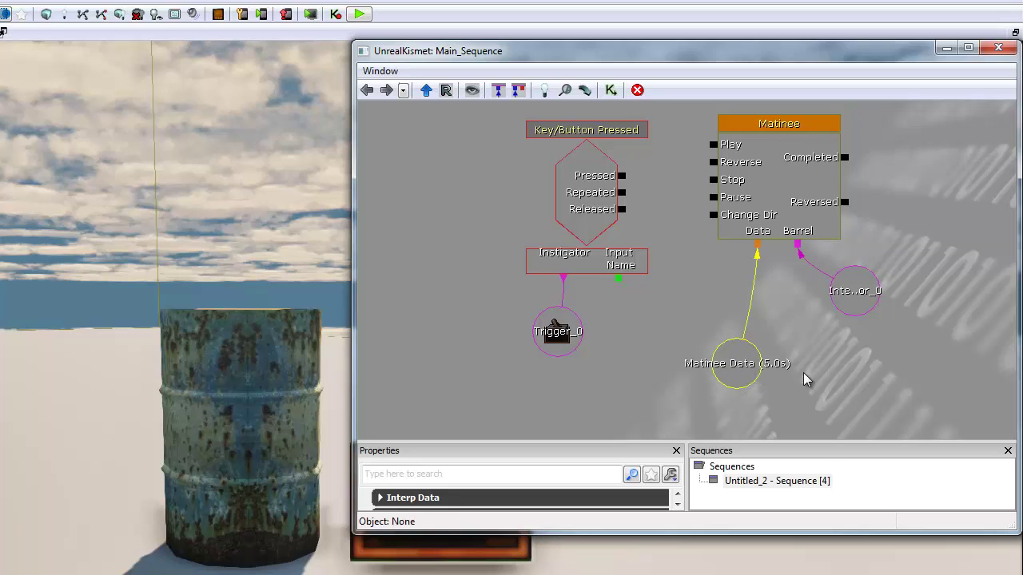
pyautogui.click(859, 295)
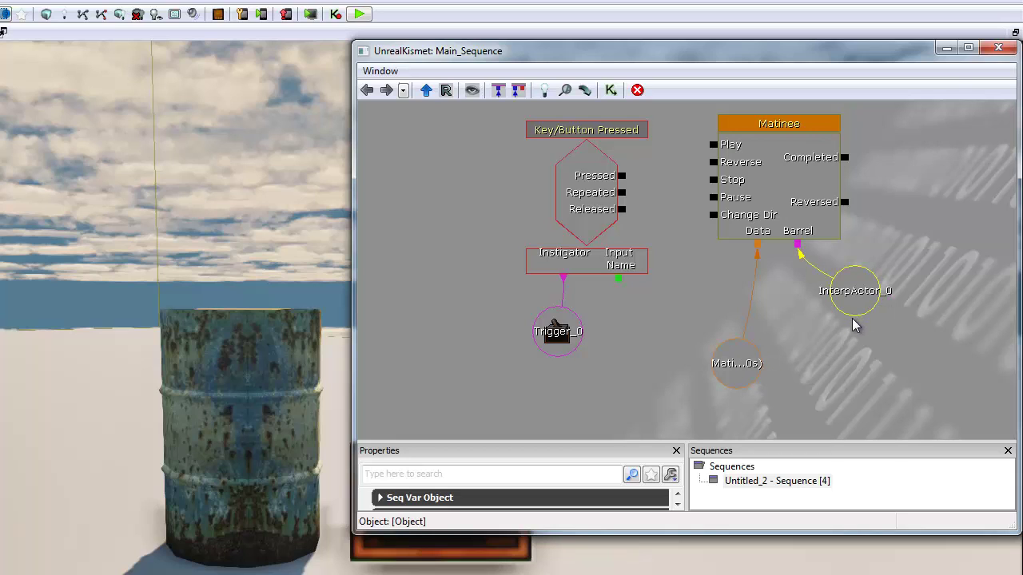
pyautogui.moveTo(860, 304); pyautogui.dragTo(913, 261)
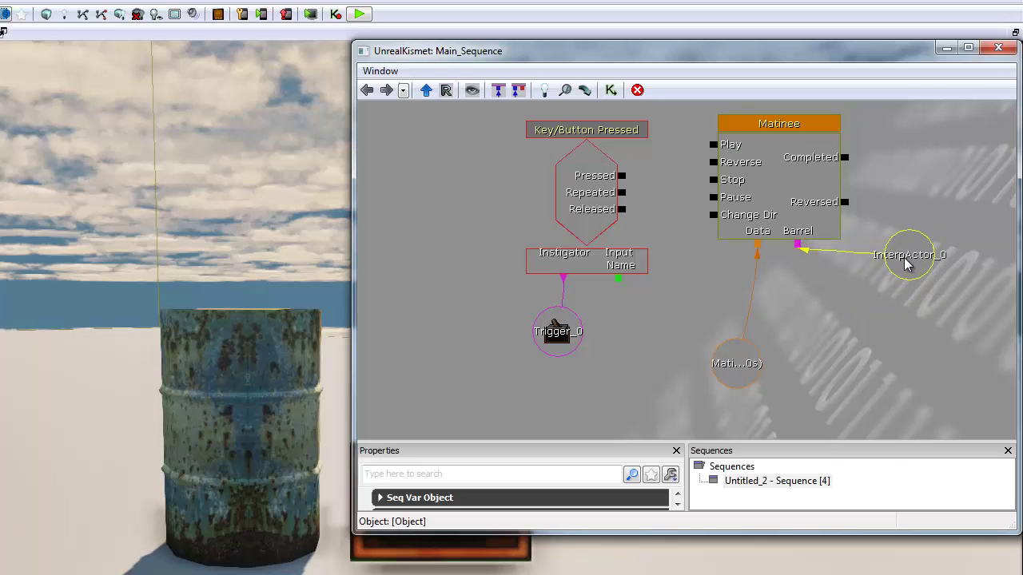
pyautogui.moveTo(906, 265); pyautogui.dragTo(813, 314)
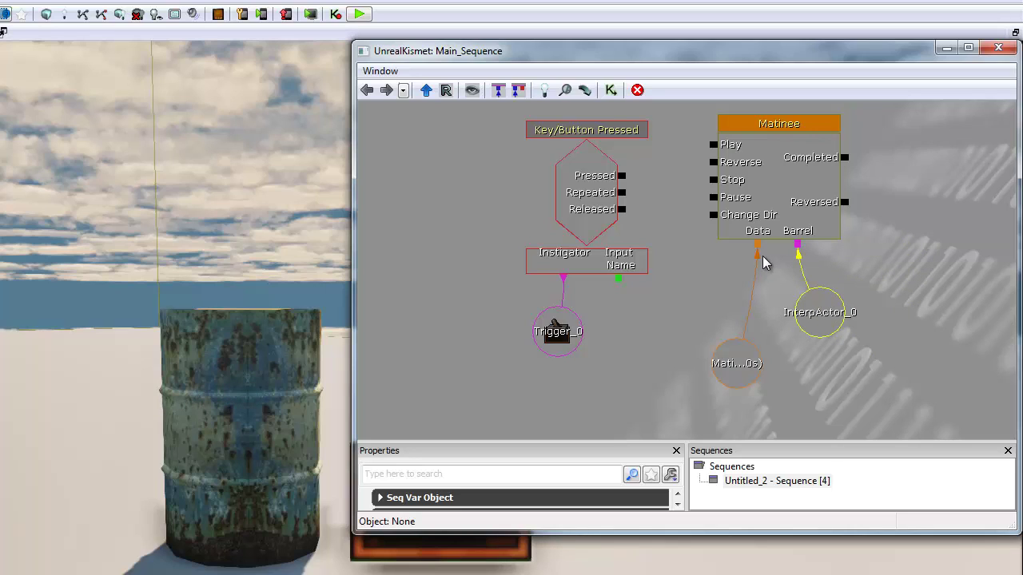
# Step: Connect the Key/Button Pressed event's Pressed output to the Matinee's Play input and its Released output to Reverse
pyautogui.click(624, 181)
pyautogui.moveTo(623, 181); pyautogui.dragTo(707, 150)
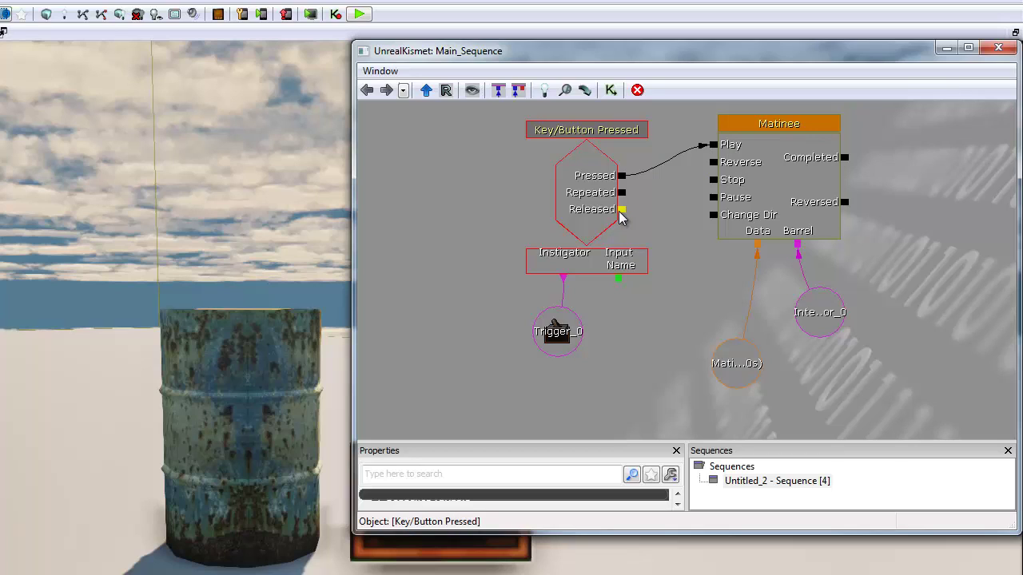
pyautogui.moveTo(621, 215); pyautogui.dragTo(715, 166)
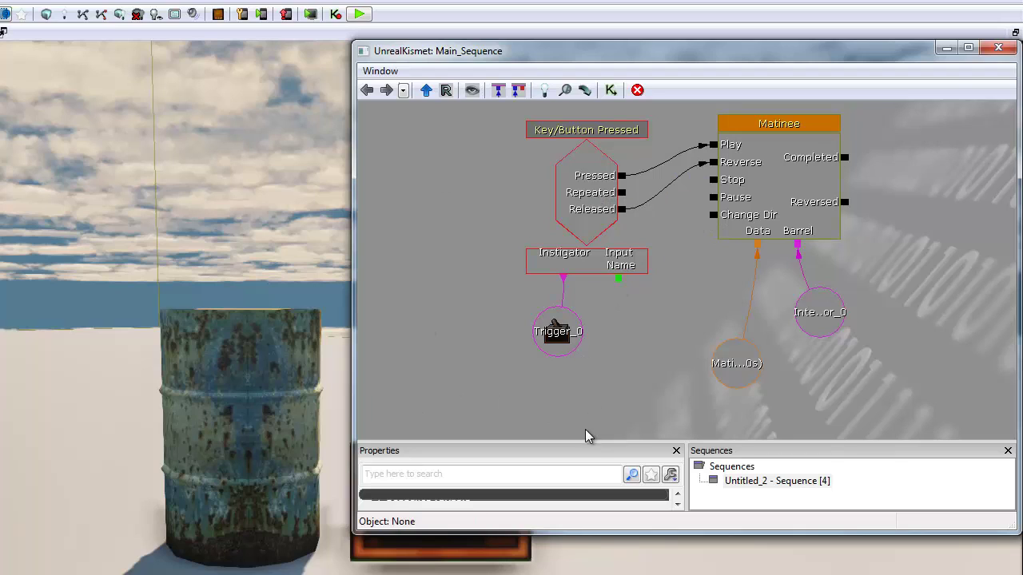
pyautogui.moveTo(584, 440); pyautogui.dragTo(615, 224)
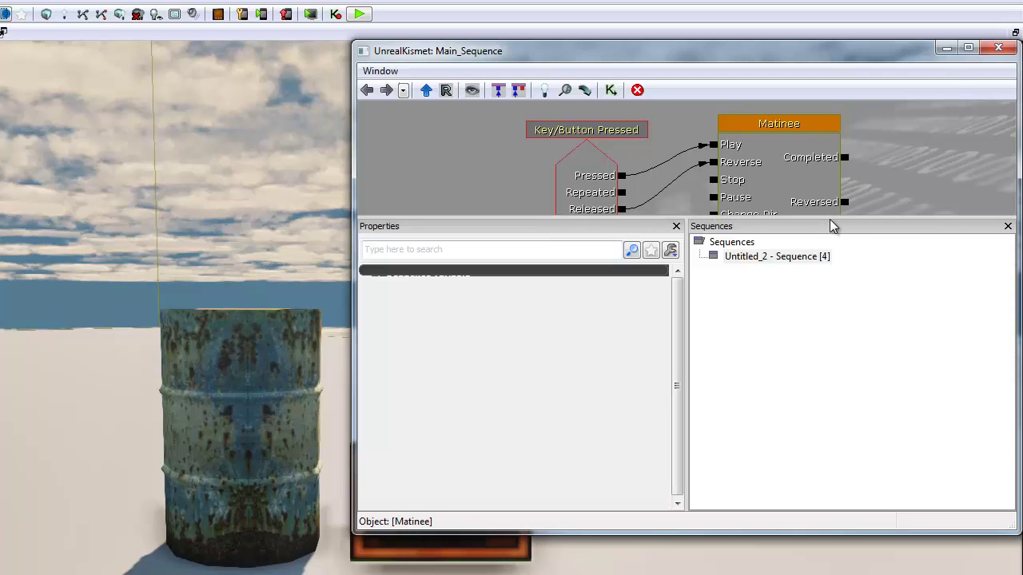
pyautogui.moveTo(829, 220); pyautogui.dragTo(796, 425)
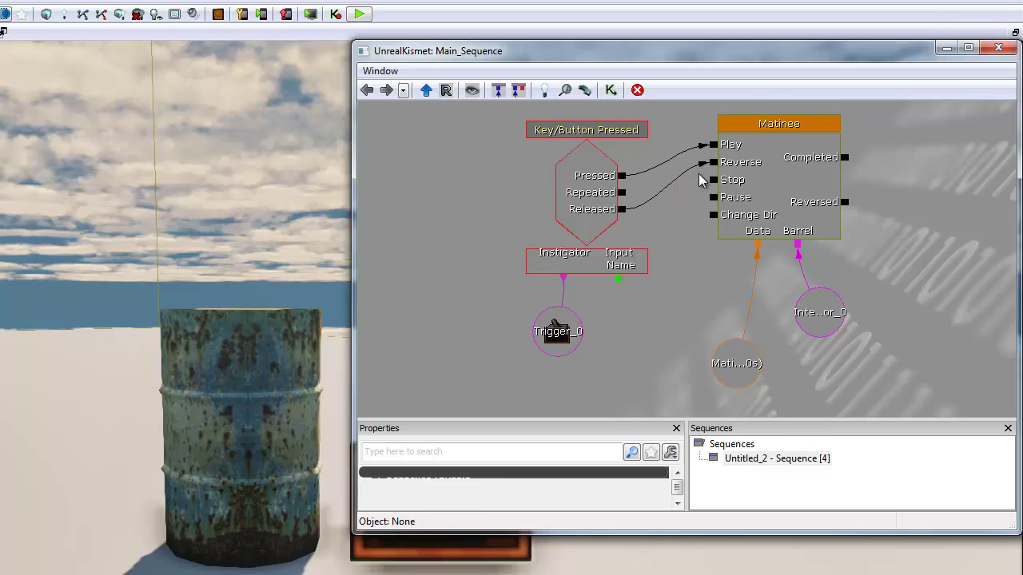
# Step: Close Kismet and play-test the level, walking up to the Trigger and activating it to move the barrel, and end the preview
pyautogui.click(998, 50)
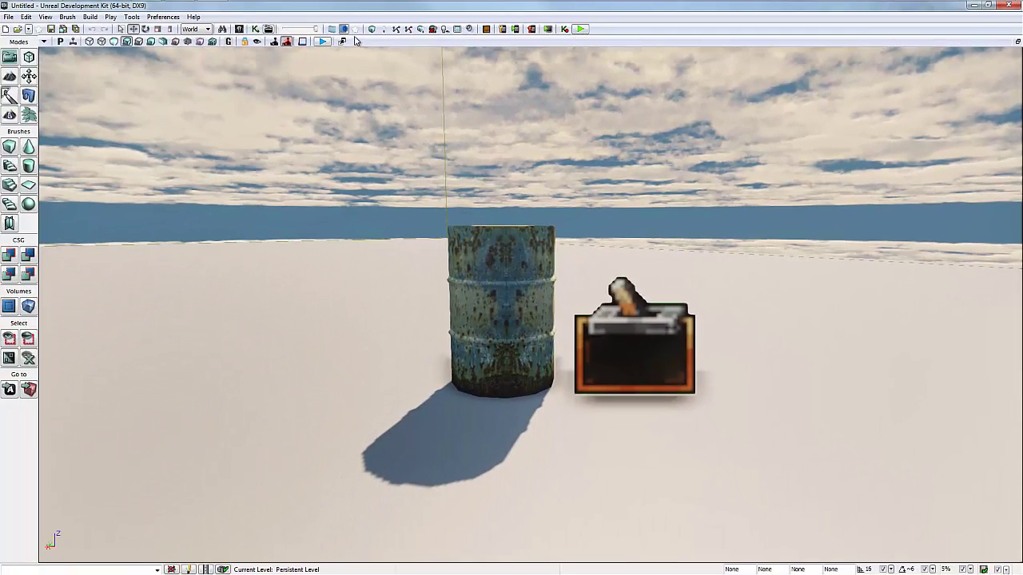
pyautogui.click(580, 29)
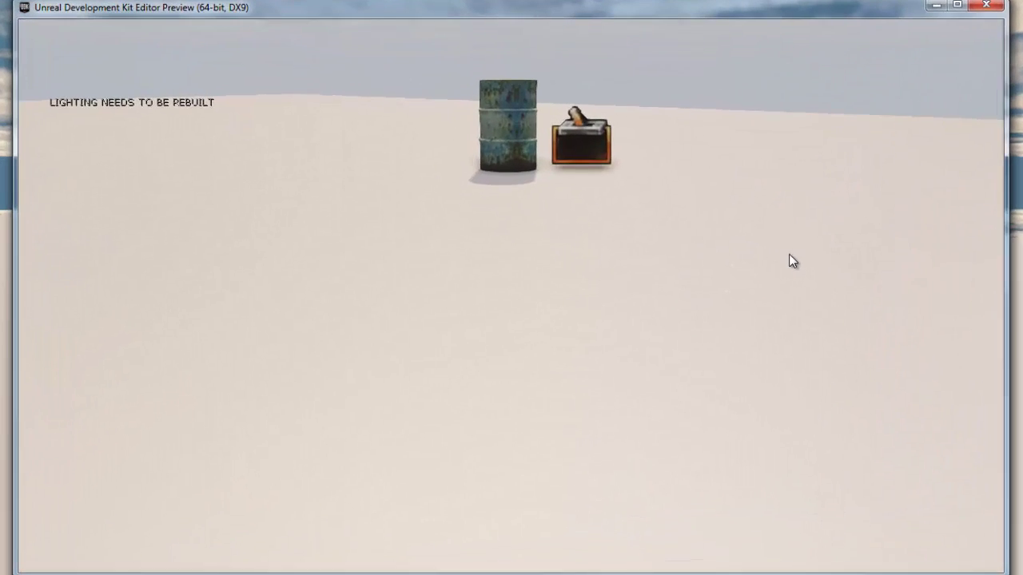
pyautogui.press('w')
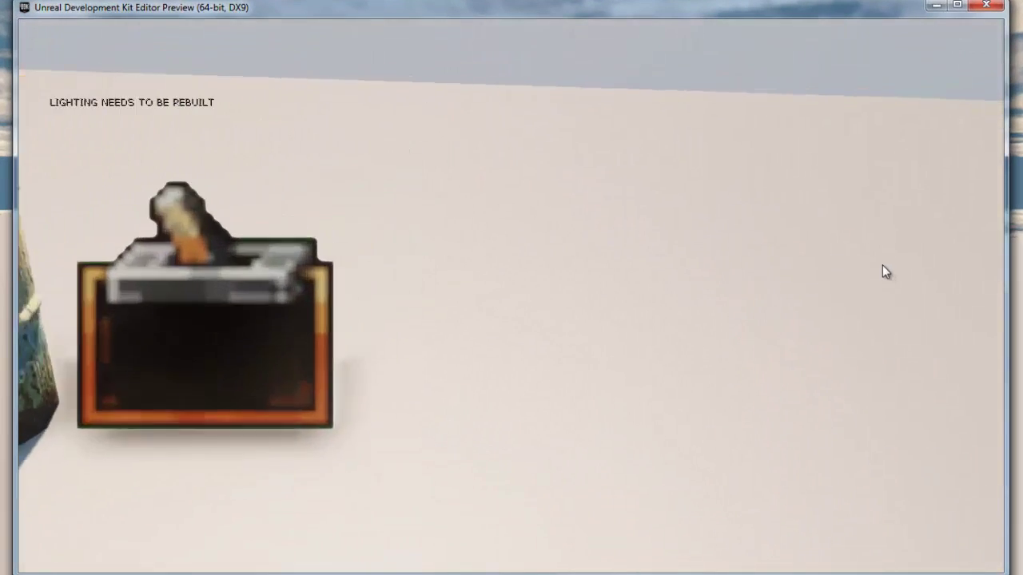
pyautogui.press('e')
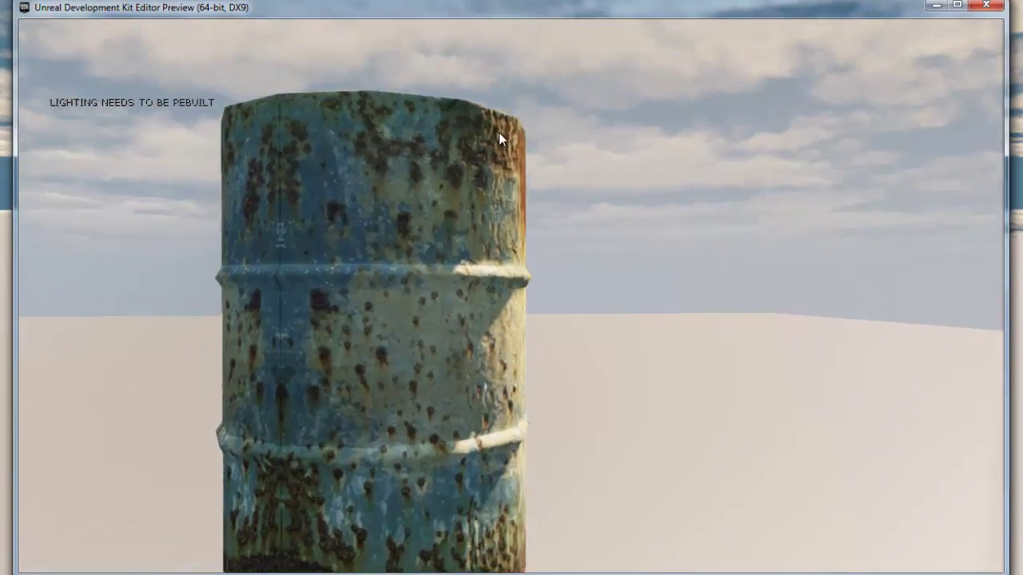
pyautogui.press('s')
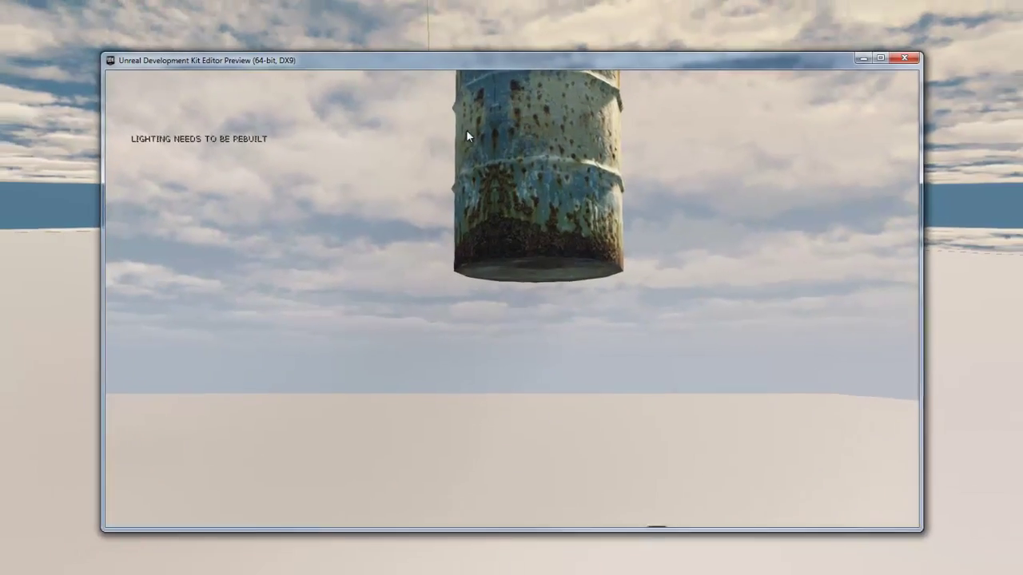
pyautogui.press('Escape')
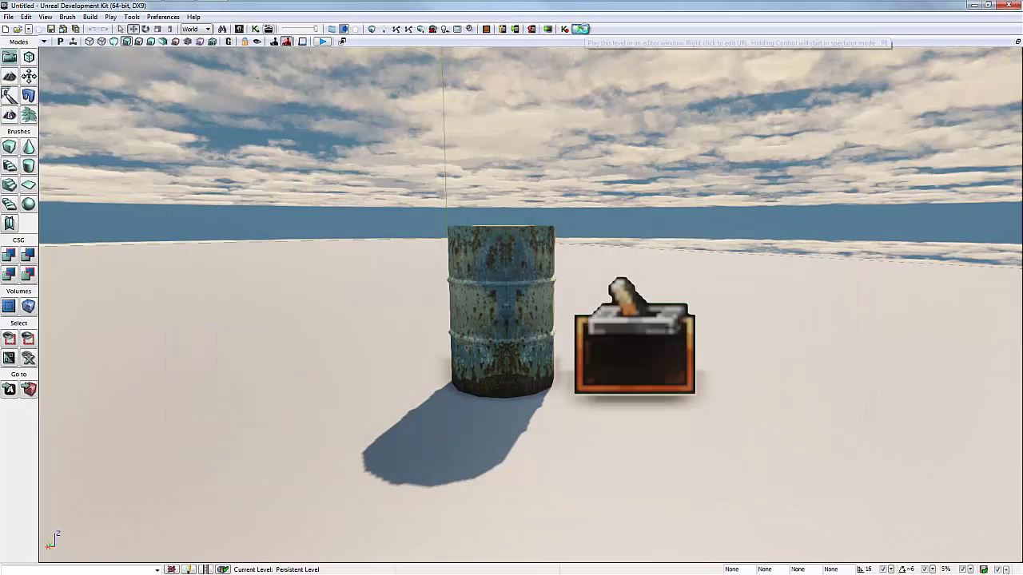
# Step: Play-test the level again, approaching the Trigger from its far side to activate the barrel's movement, and exit the preview
pyautogui.click(581, 29)
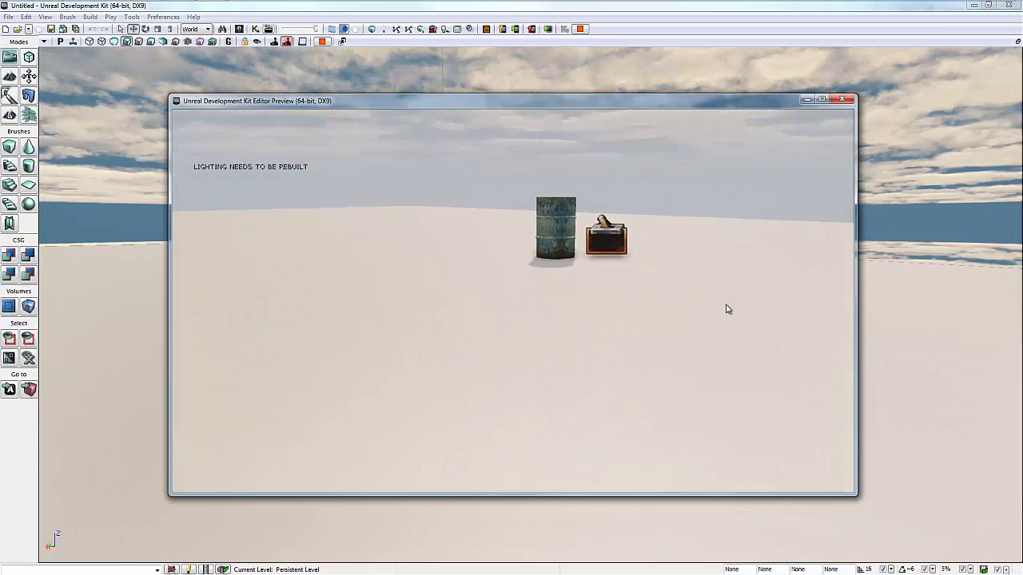
pyautogui.press('w')
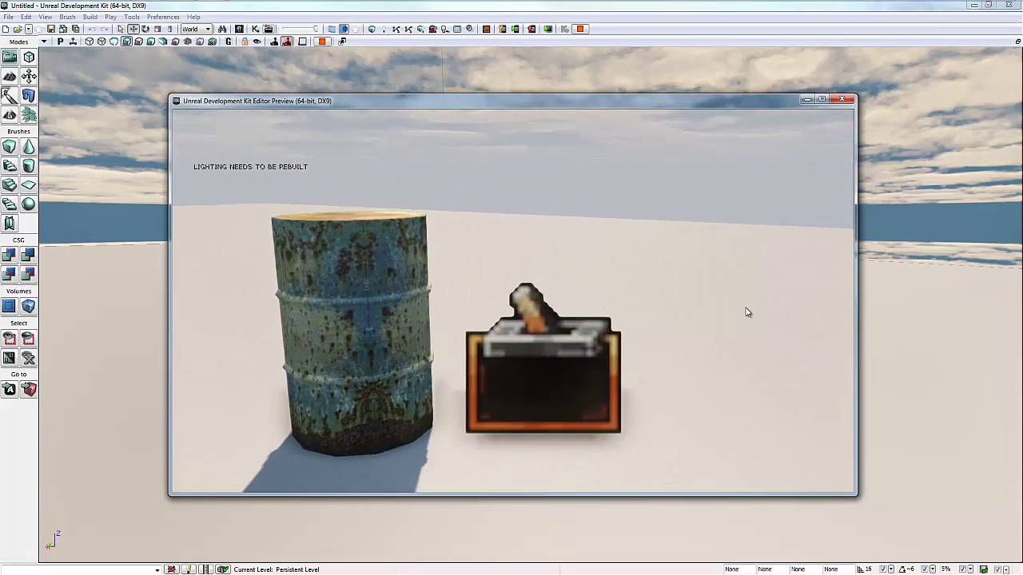
pyautogui.press('d')
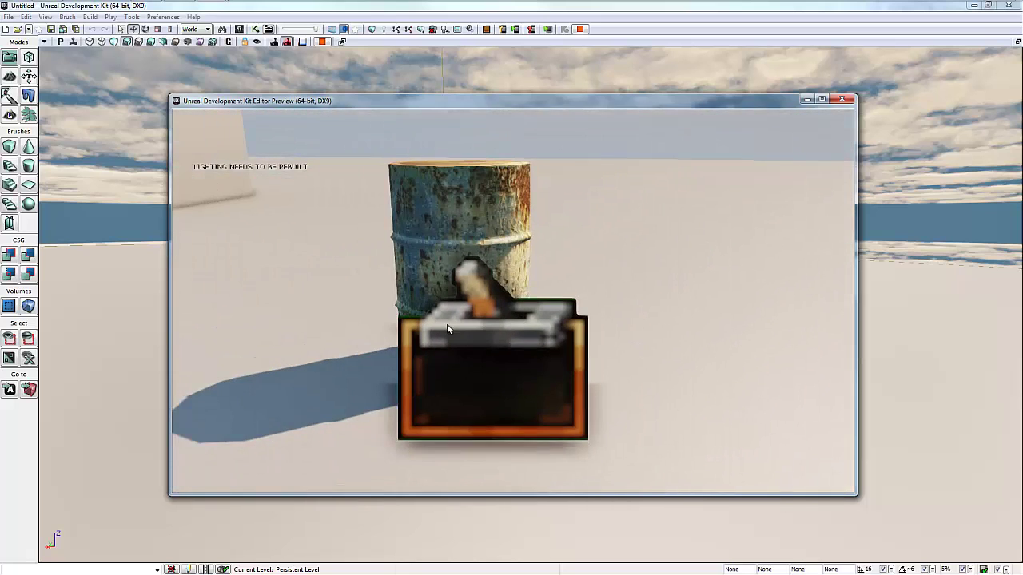
pyautogui.press('w')
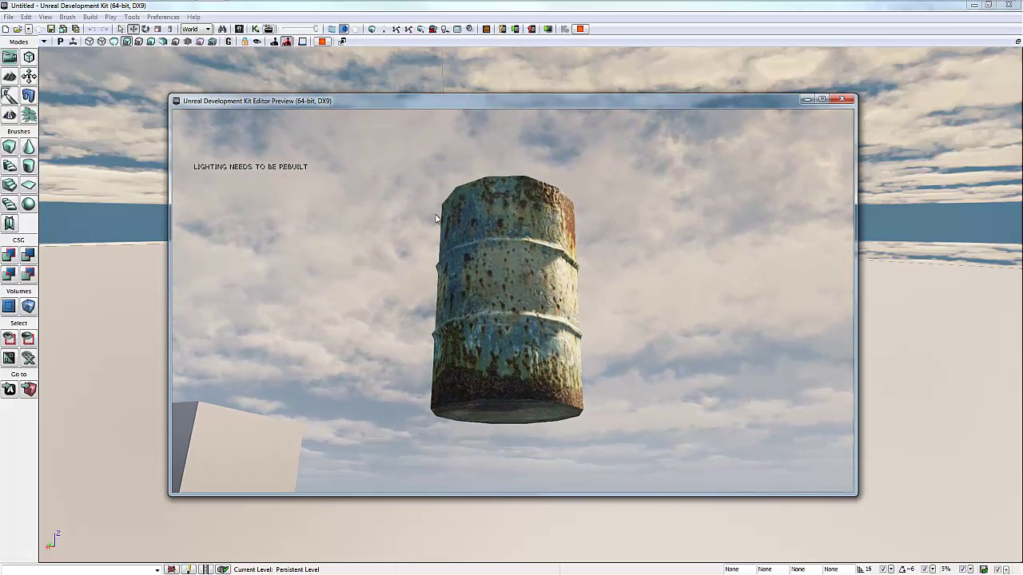
pyautogui.press('Escape')
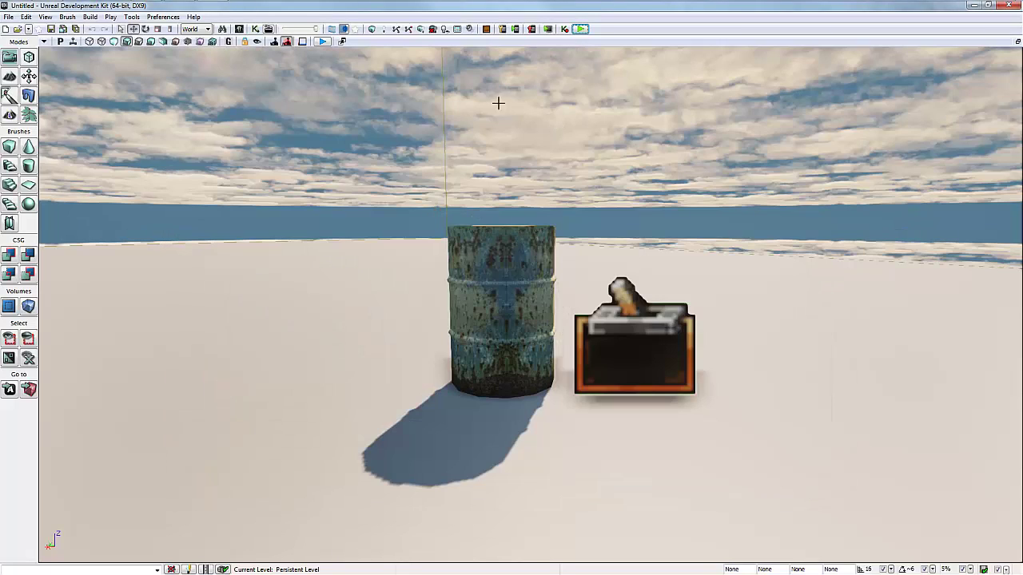
# Step: Reopen Kismet and break the link from the key event's Released output to the Matinee's Reverse input
pyautogui.click(255, 29)
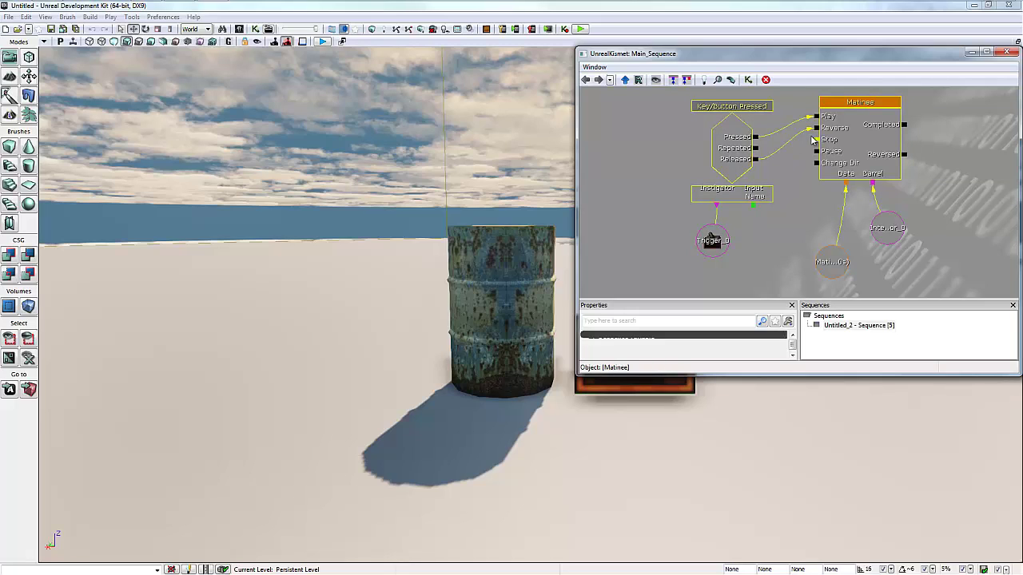
pyautogui.click(756, 160)
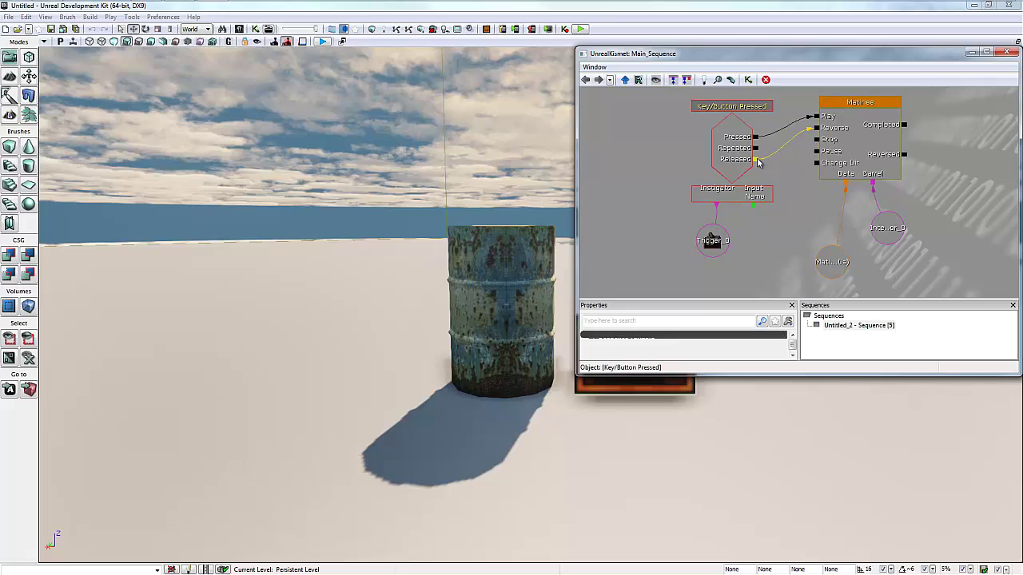
pyautogui.rightClick(756, 160)
pyautogui.moveTo(787, 163)
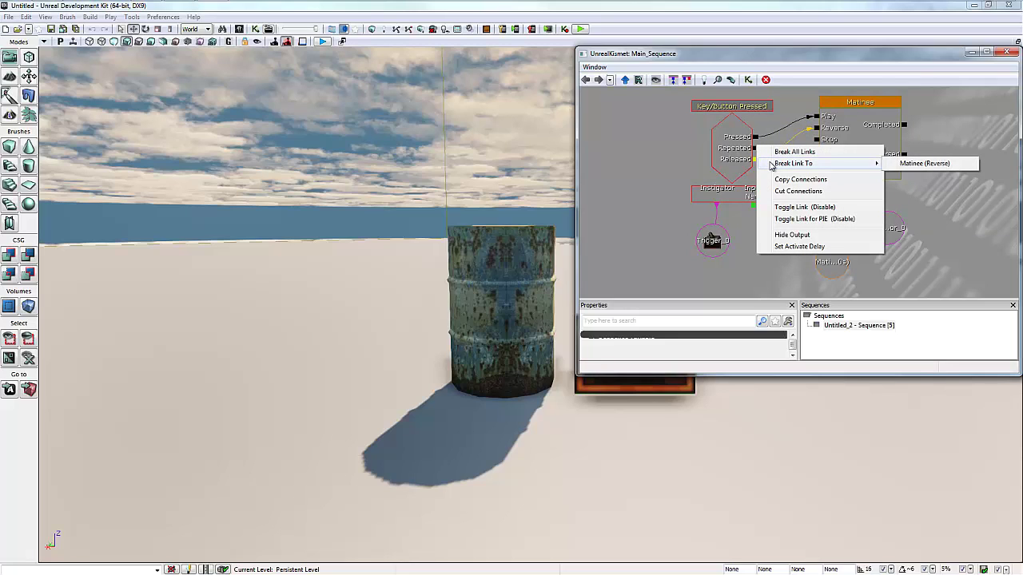
pyautogui.click(859, 179)
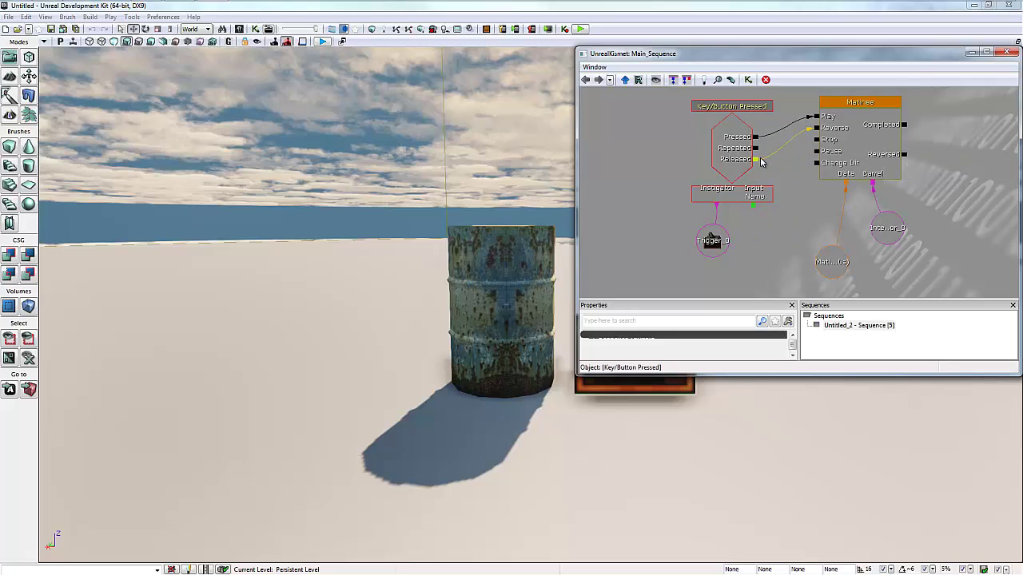
pyautogui.rightClick(760, 162)
pyautogui.moveTo(799, 165)
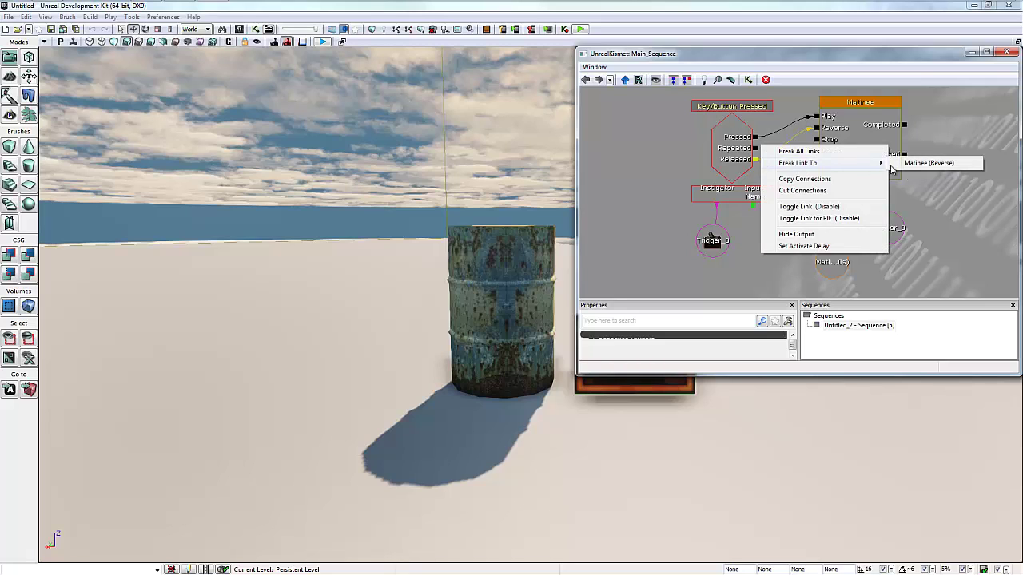
pyautogui.click(908, 164)
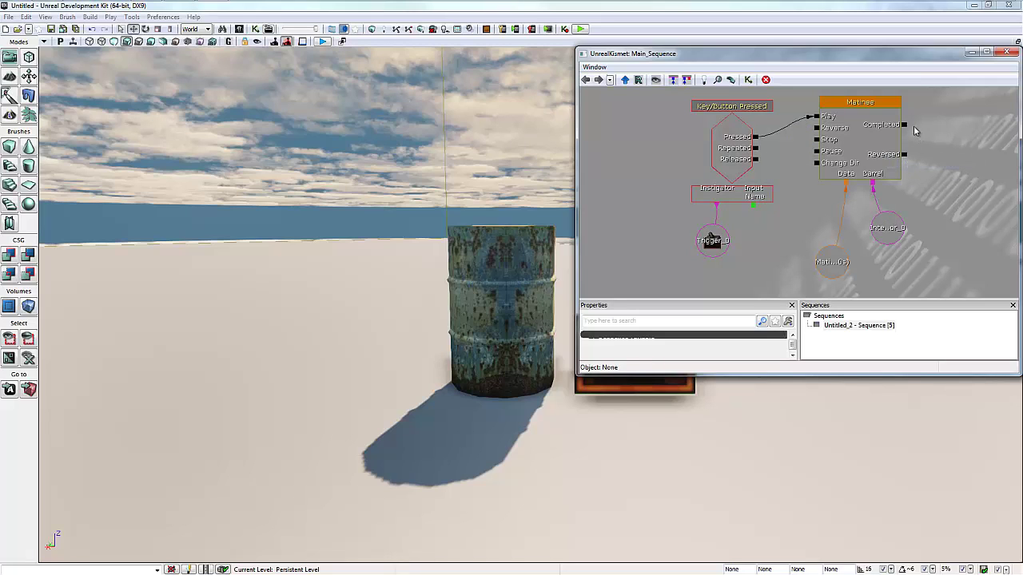
# Step: Move the Key/Button Pressed event node farther away from the Matinee node
pyautogui.moveTo(733, 148); pyautogui.dragTo(676, 140)
pyautogui.keyDown('ctrl'); pyautogui.moveTo(798, 135); pyautogui.dragTo(745, 130); pyautogui.keyUp('ctrl')
pyautogui.click(739, 178)
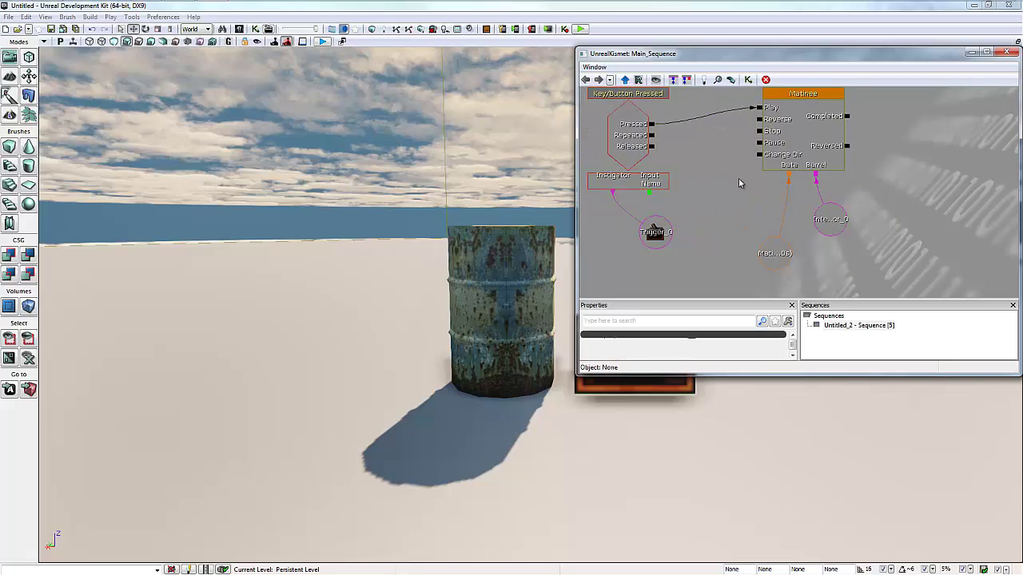
# Step: Examine the New Condition types available in Kismet, including the Comparison, Switch Platform and Switch categories
pyautogui.rightClick(738, 178)
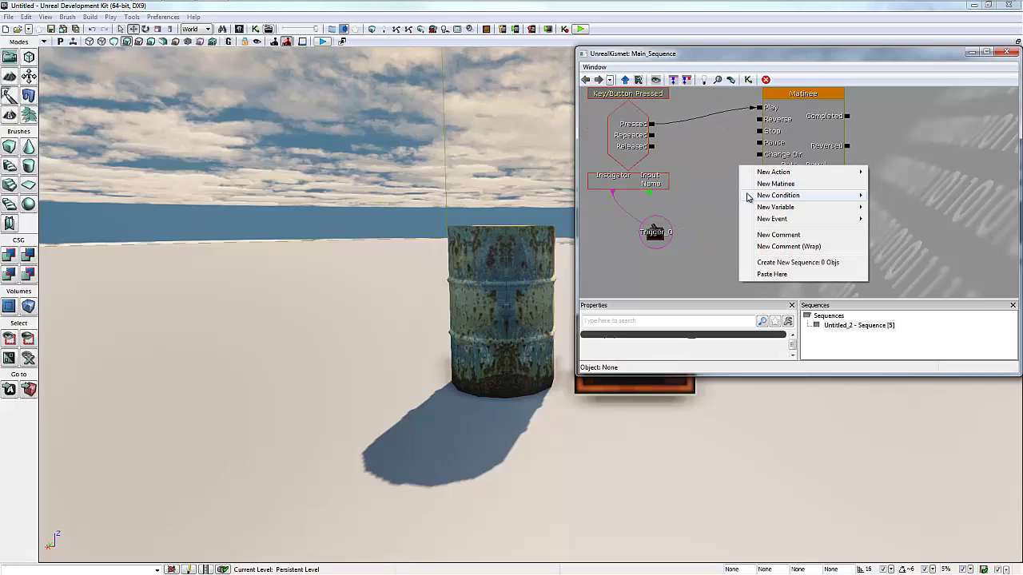
pyautogui.moveTo(763, 199)
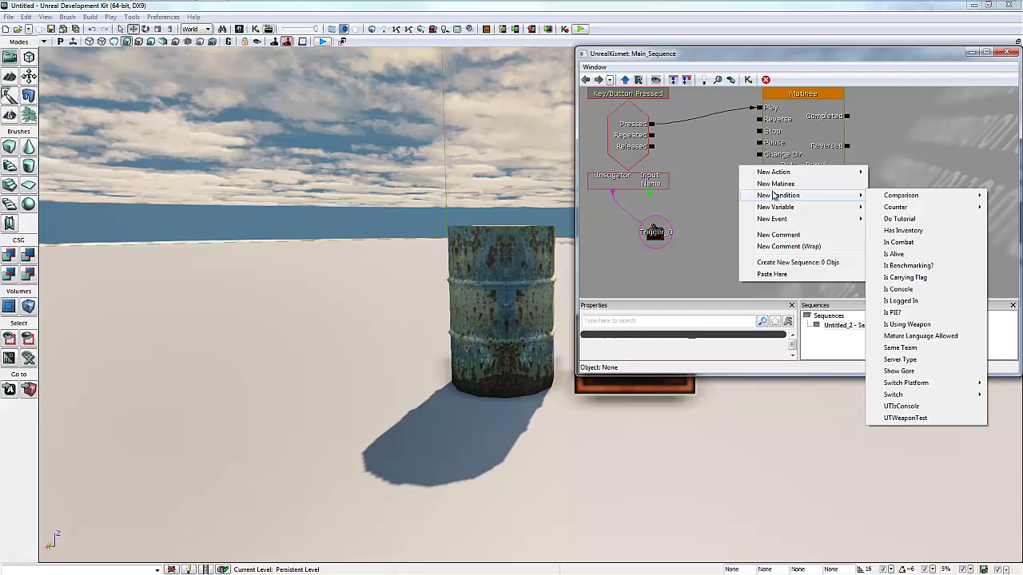
pyautogui.moveTo(903, 196)
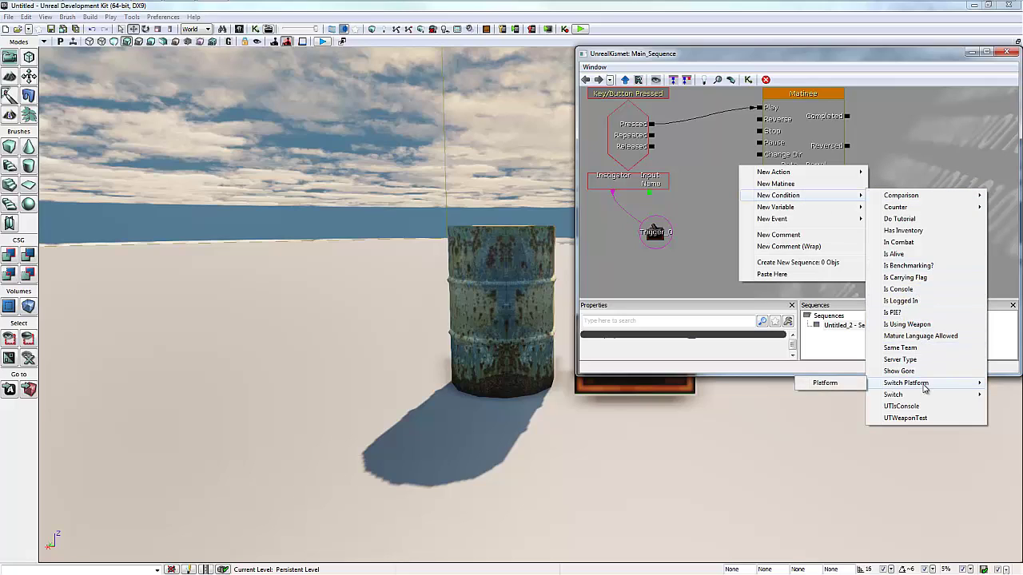
pyautogui.moveTo(922, 397)
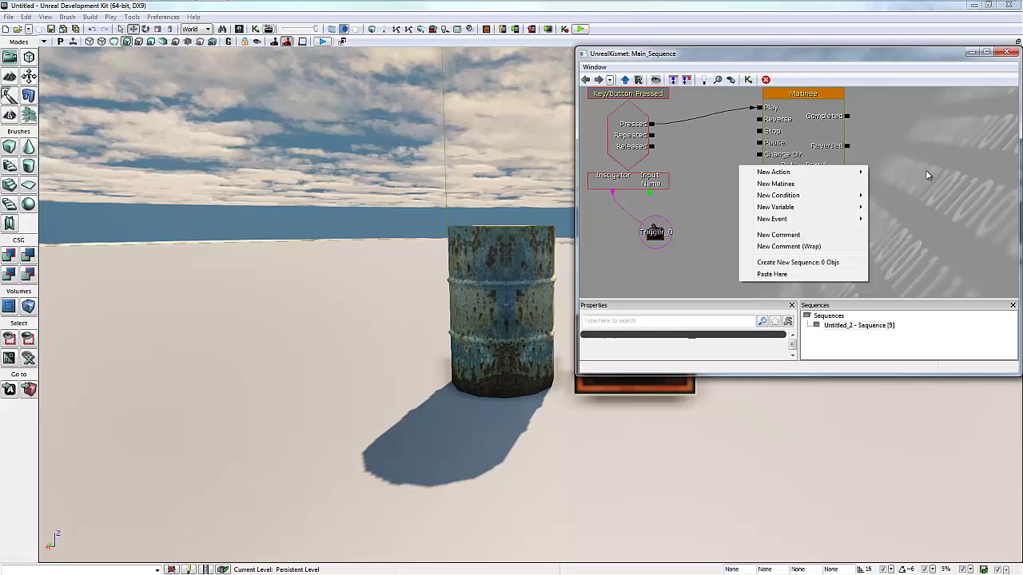
pyautogui.click(867, 141)
# Step: Open the Matinee, scrub to about 3 seconds to preview the barrel's upward movement, and close the Matinee editor
pyautogui.click(825, 118)
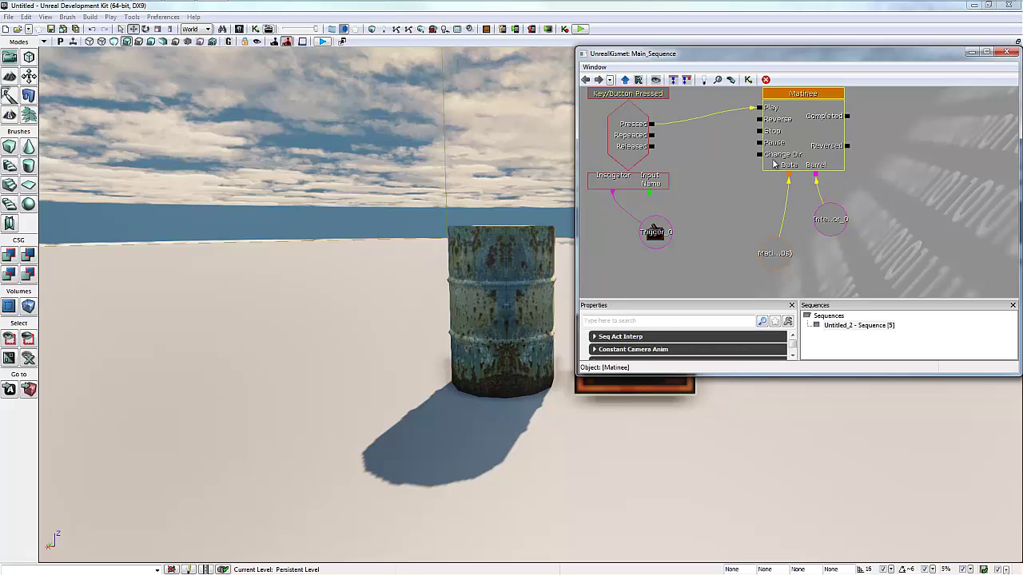
pyautogui.doubleClick(783, 141)
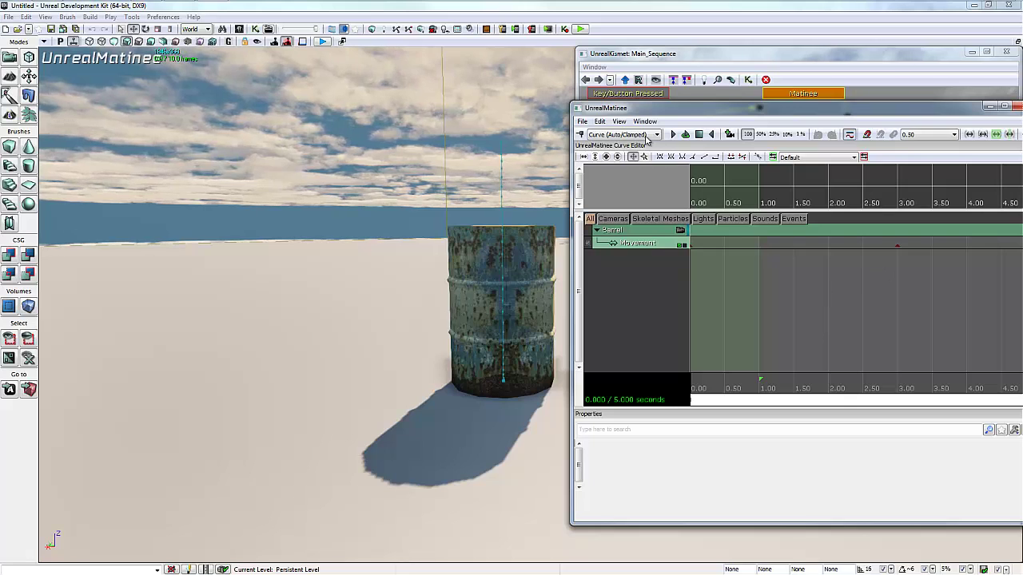
pyautogui.moveTo(702, 400); pyautogui.dragTo(898, 411)
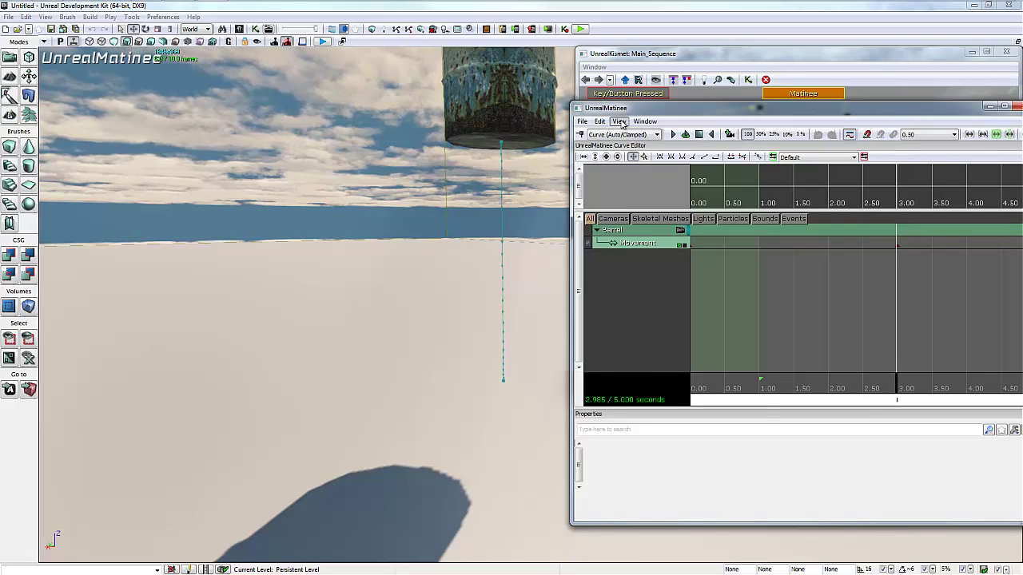
pyautogui.click(619, 121)
pyautogui.moveTo(580, 122)
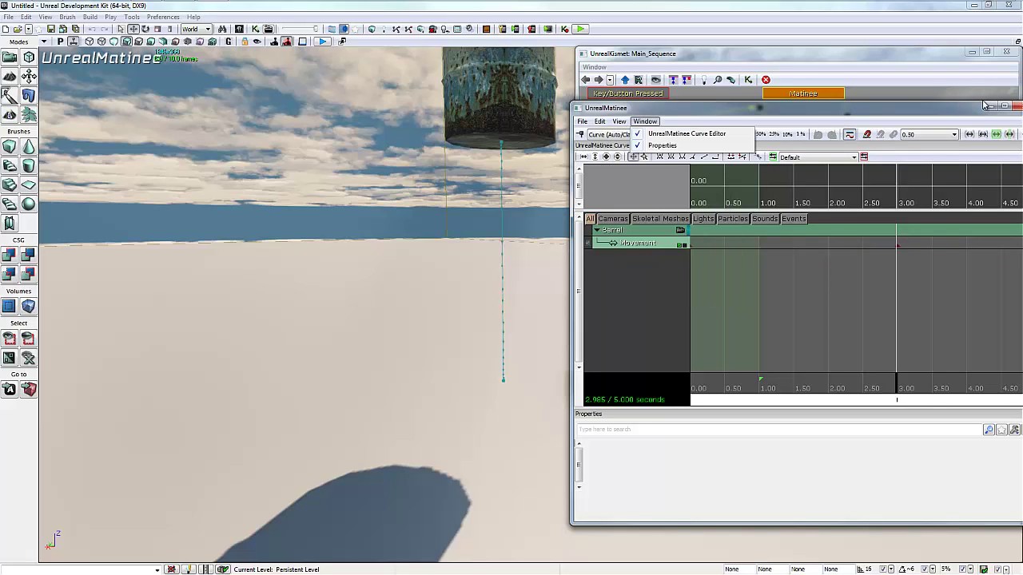
pyautogui.click(1015, 106)
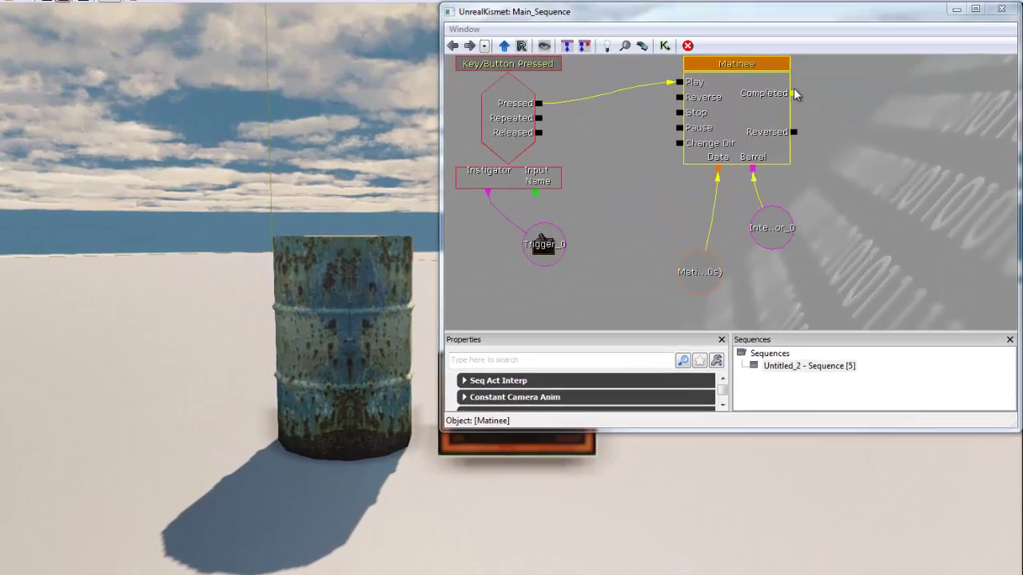
# Step: Try pulling a link out of the Matinee's Completed output into empty graph space
pyautogui.moveTo(846, 116); pyautogui.dragTo(872, 115)
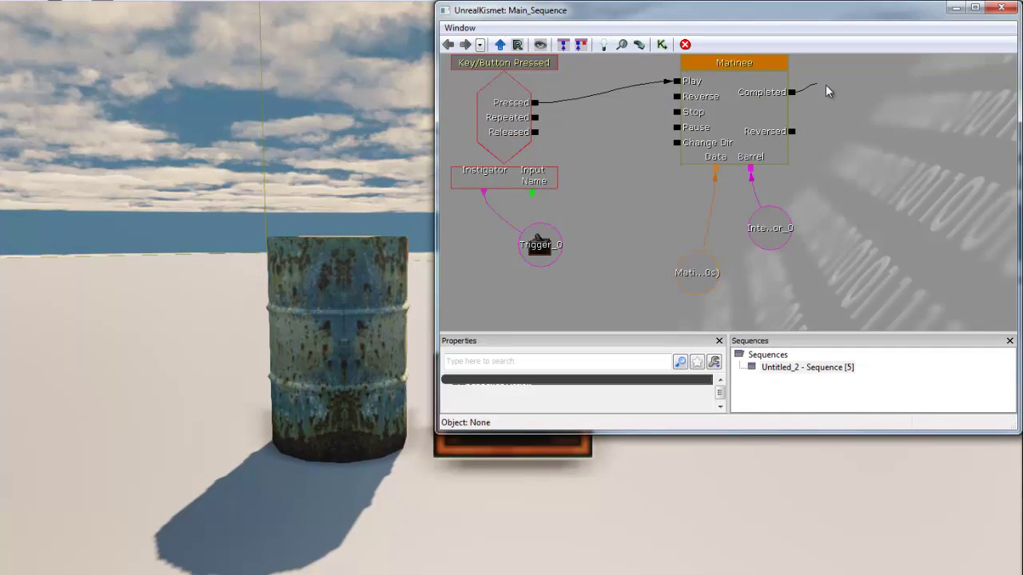
pyautogui.moveTo(820, 95); pyautogui.dragTo(856, 99)
pyautogui.click(767, 94)
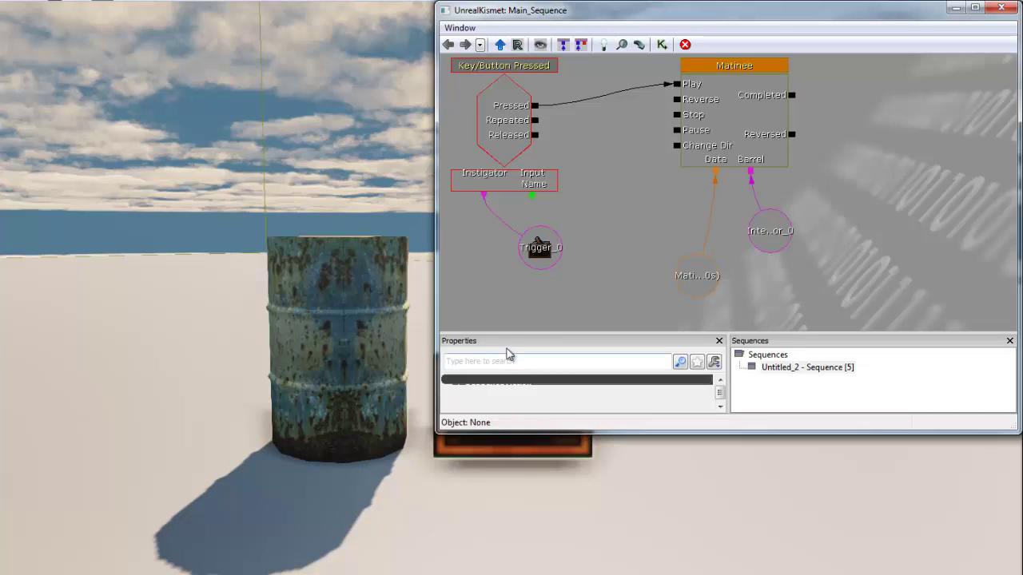
# Step: Enlarge the Kismet window and its Properties area, and display the properties of the Trigger variable
pyautogui.moveTo(511, 334); pyautogui.dragTo(518, 229)
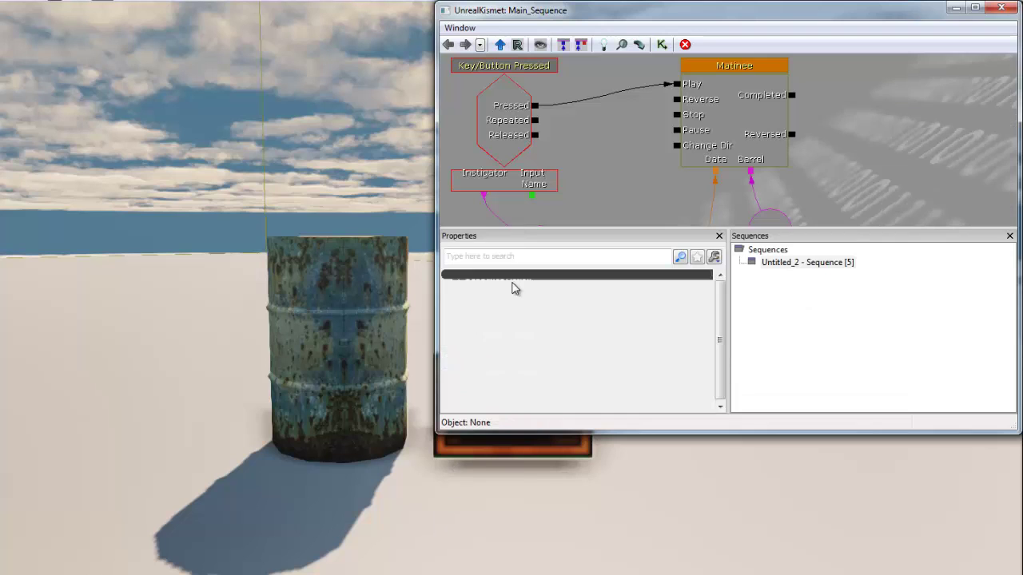
pyautogui.moveTo(517, 429); pyautogui.dragTo(507, 567)
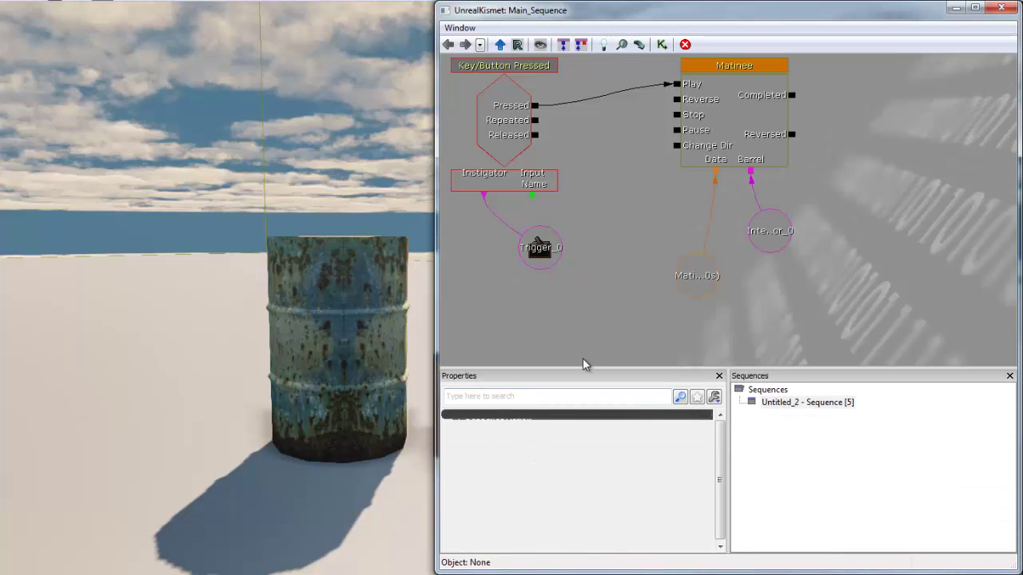
pyautogui.moveTo(581, 367); pyautogui.dragTo(588, 289)
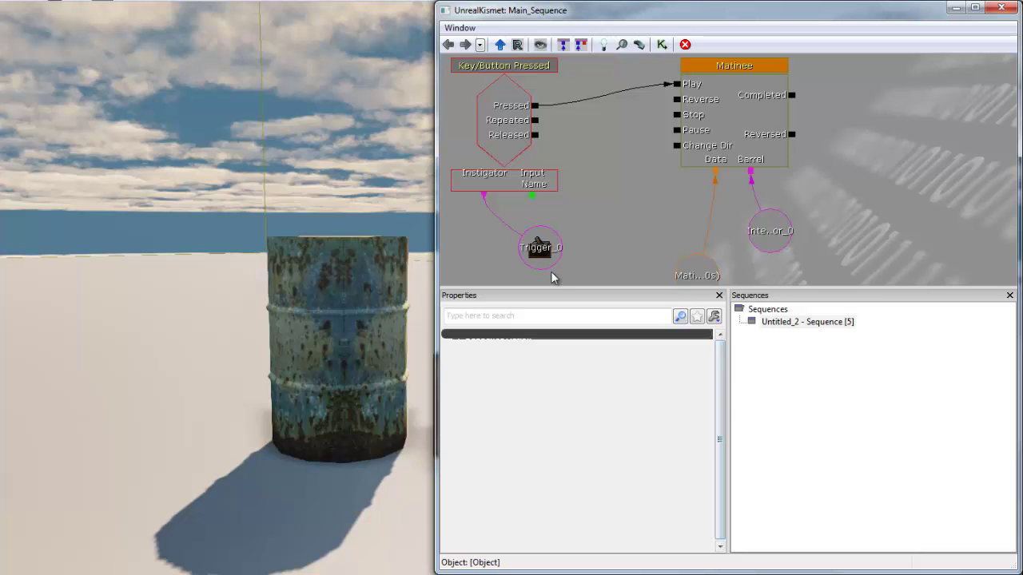
pyautogui.moveTo(546, 254); pyautogui.dragTo(570, 235)
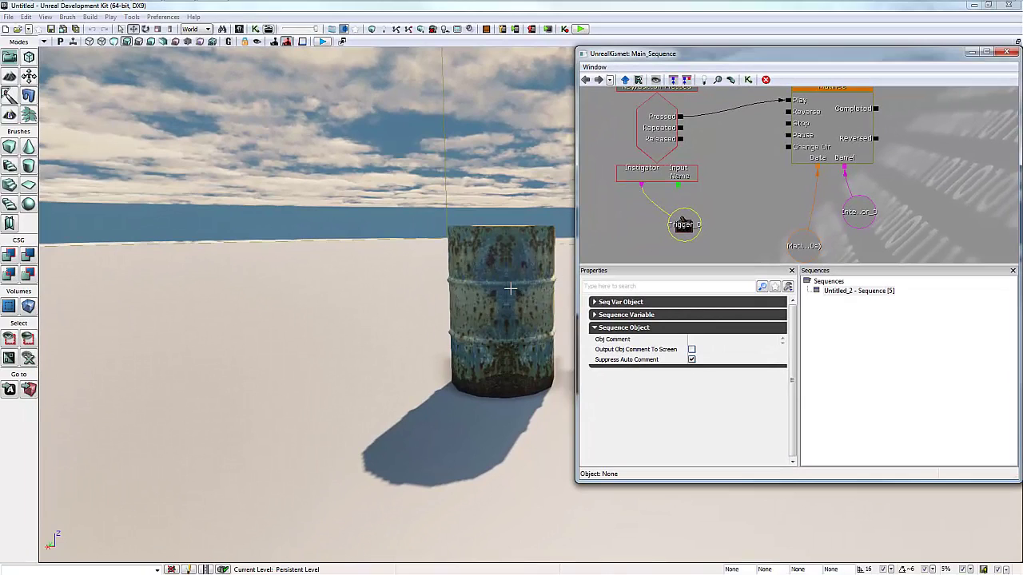
# Step: Select the barrel in the level and examine its Convert and Replace With options
pyautogui.click(508, 290)
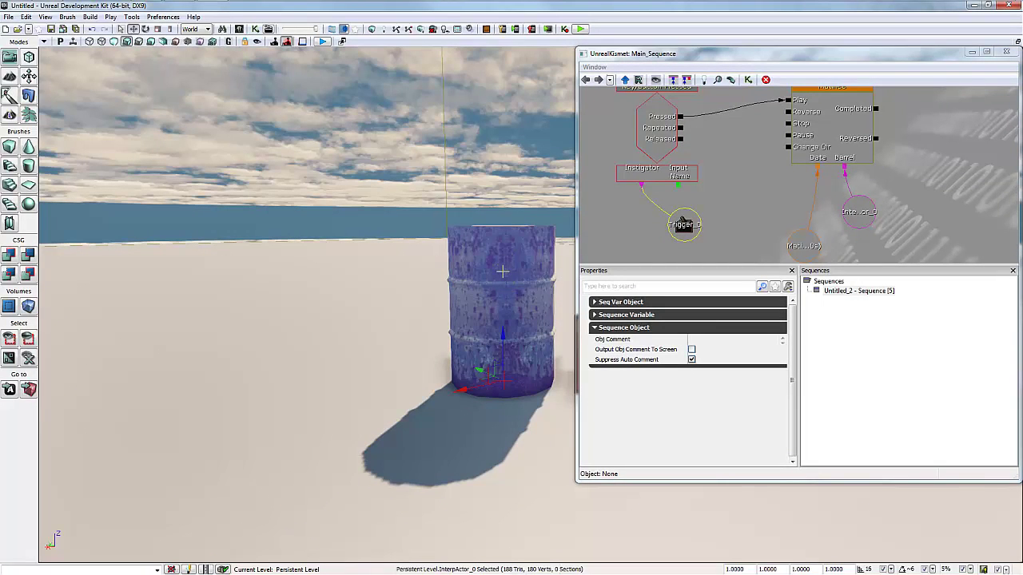
pyautogui.rightClick(492, 274)
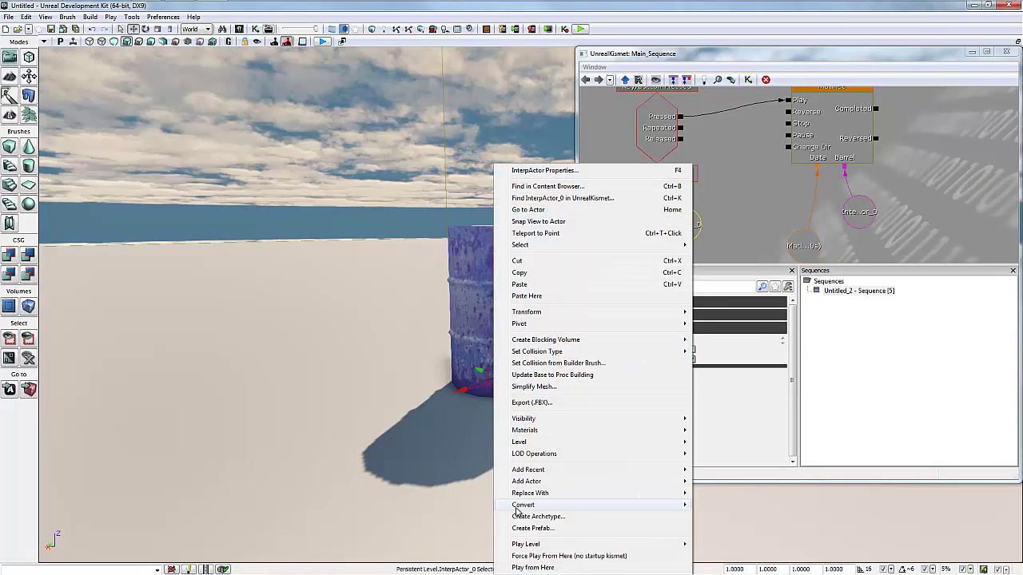
pyautogui.moveTo(520, 511)
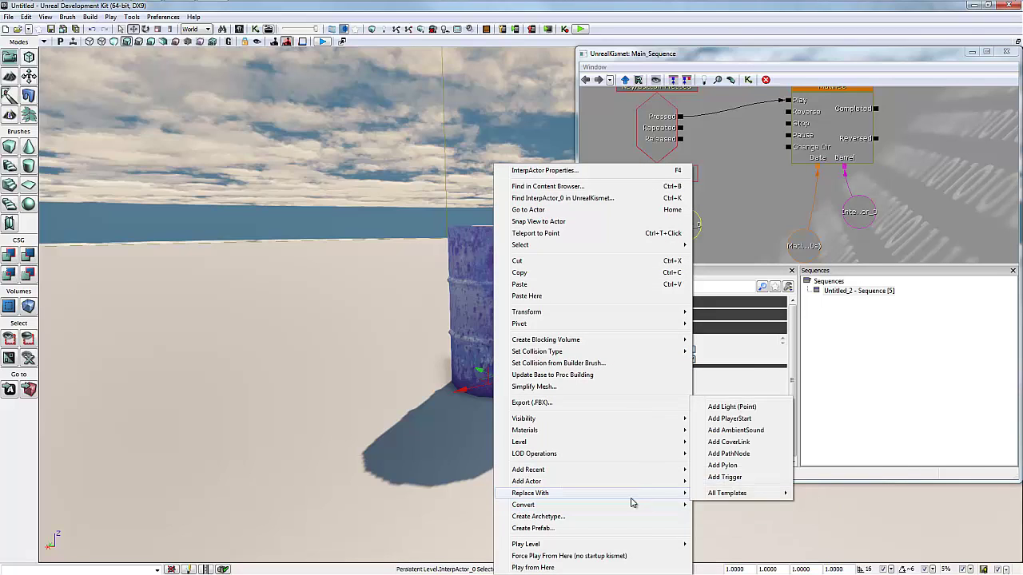
pyautogui.click(884, 367)
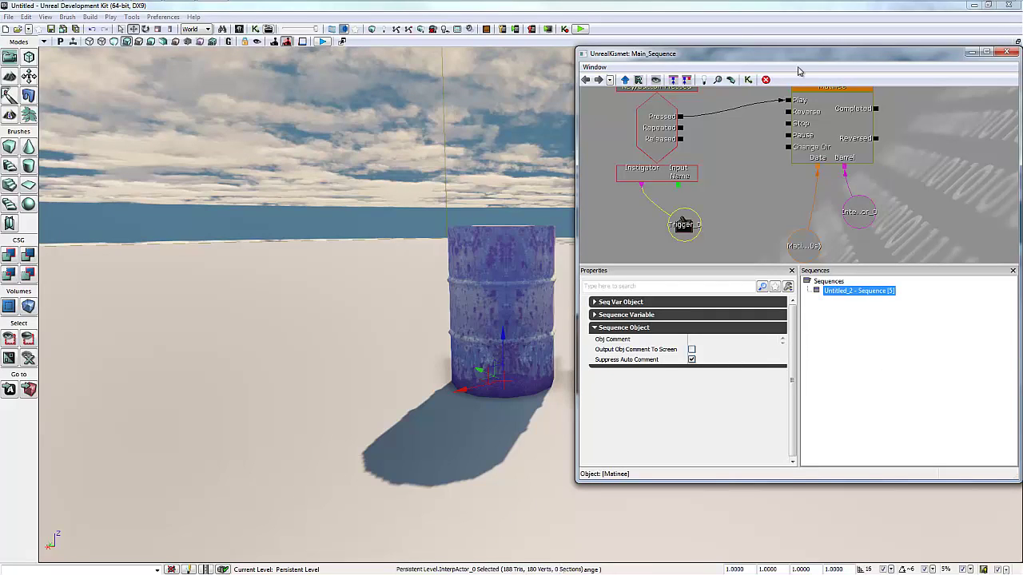
# Step: Examine the New Event categories in Kismet, including the Input events with Key/Button Pressed
pyautogui.click(748, 151)
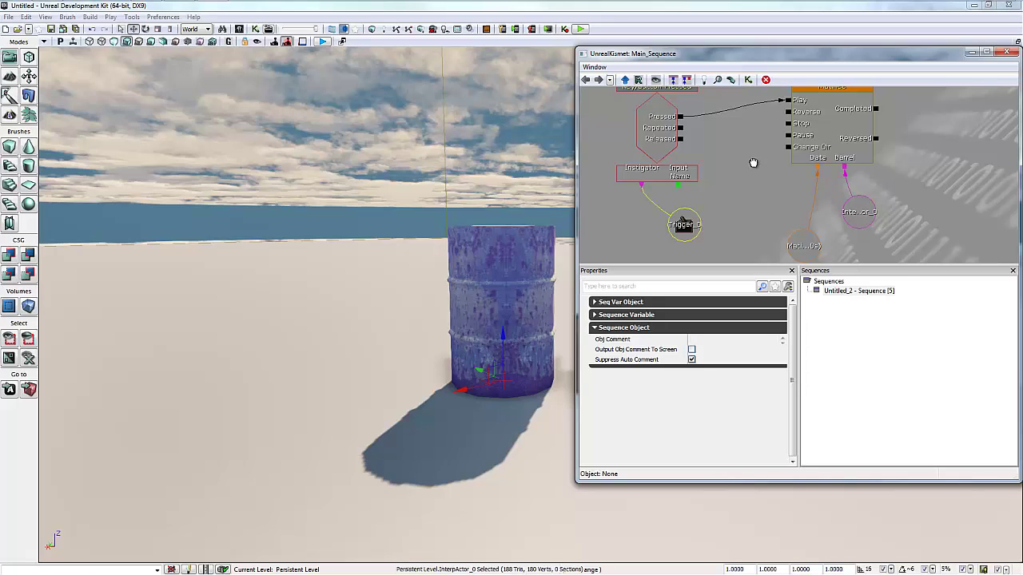
pyautogui.rightClick(753, 166)
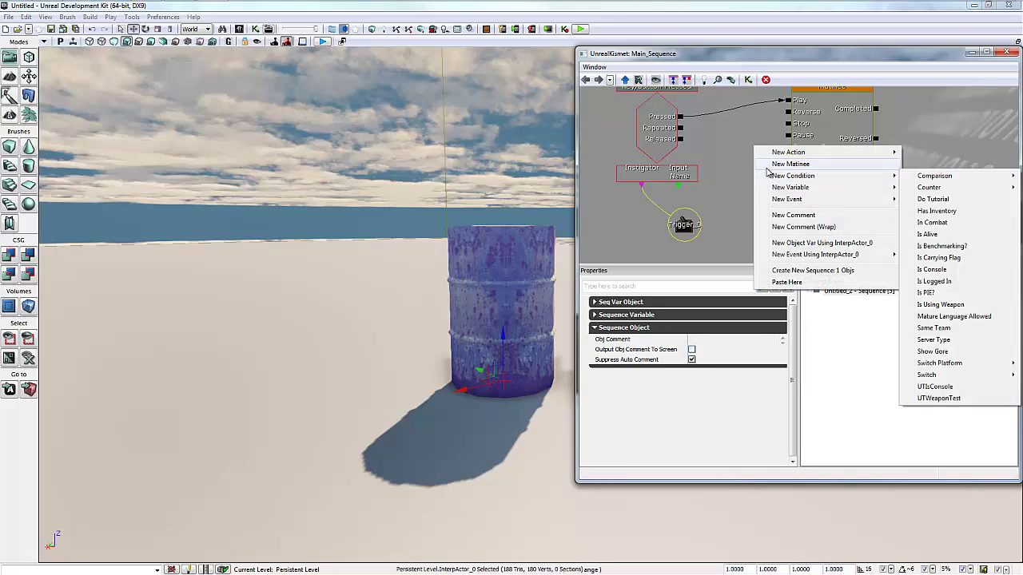
pyautogui.moveTo(767, 199)
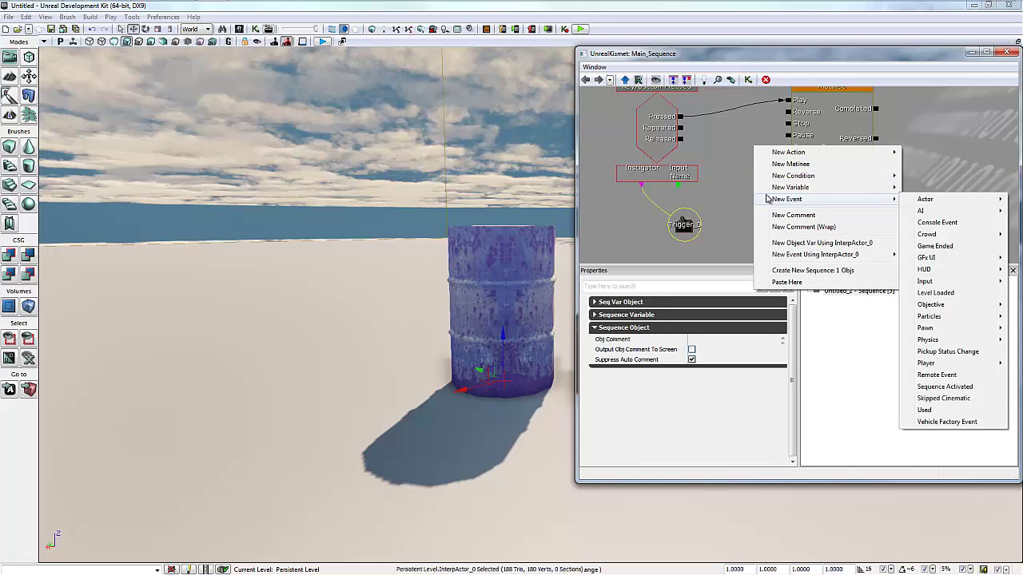
pyautogui.moveTo(922, 283)
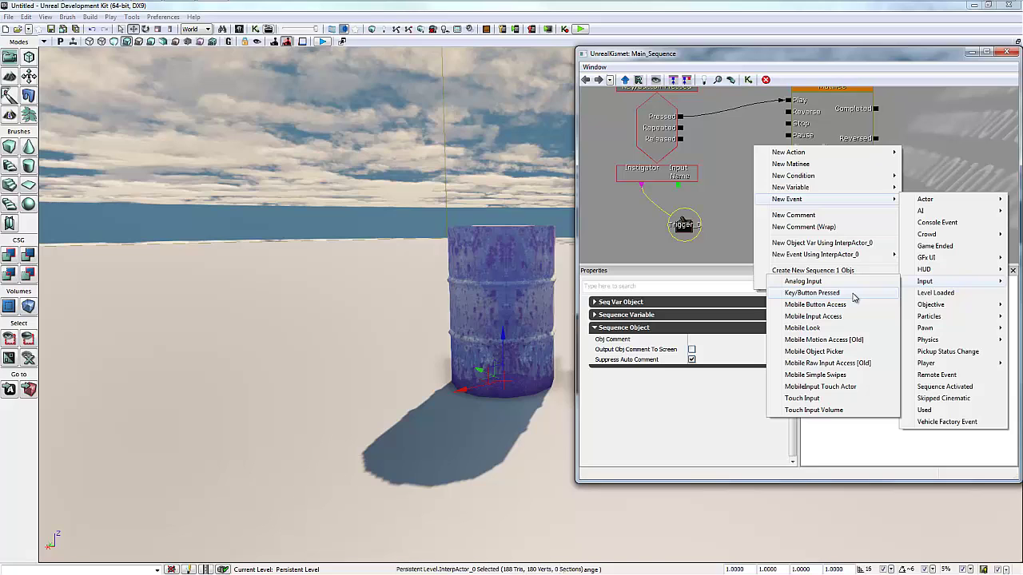
pyautogui.click(720, 145)
pyautogui.moveTo(734, 161); pyautogui.dragTo(743, 181)
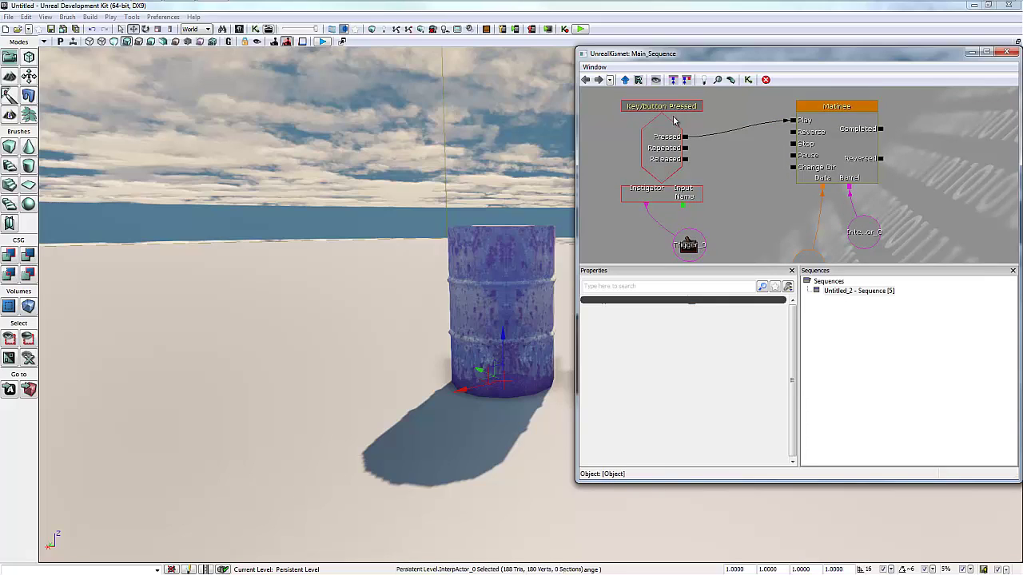
# Step: Move the Kismet window clear of the Trigger and examine the new event types available for the selected barrel
pyautogui.moveTo(672, 57); pyautogui.dragTo(751, 42)
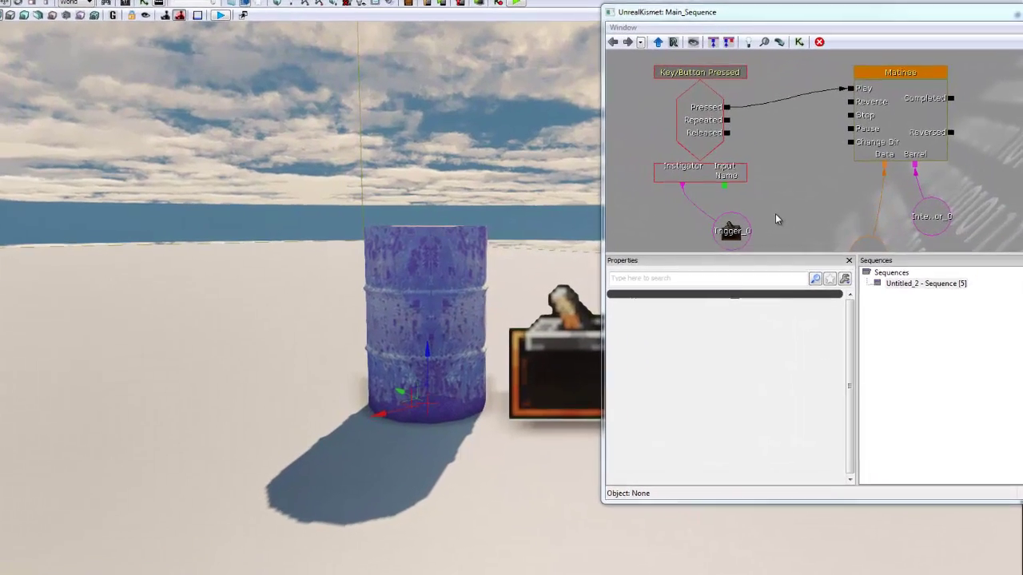
pyautogui.rightClick(807, 214)
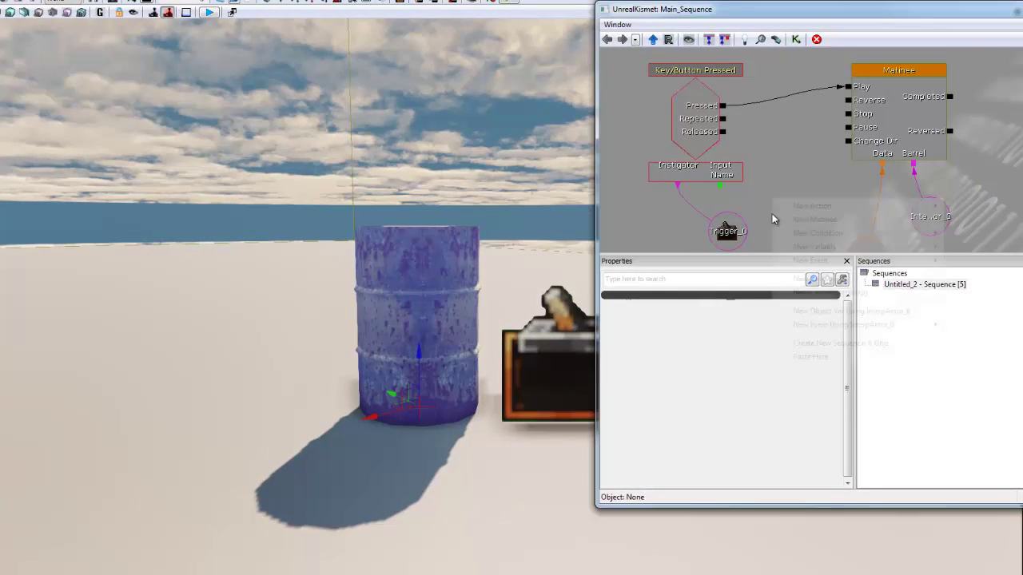
pyautogui.moveTo(794, 324)
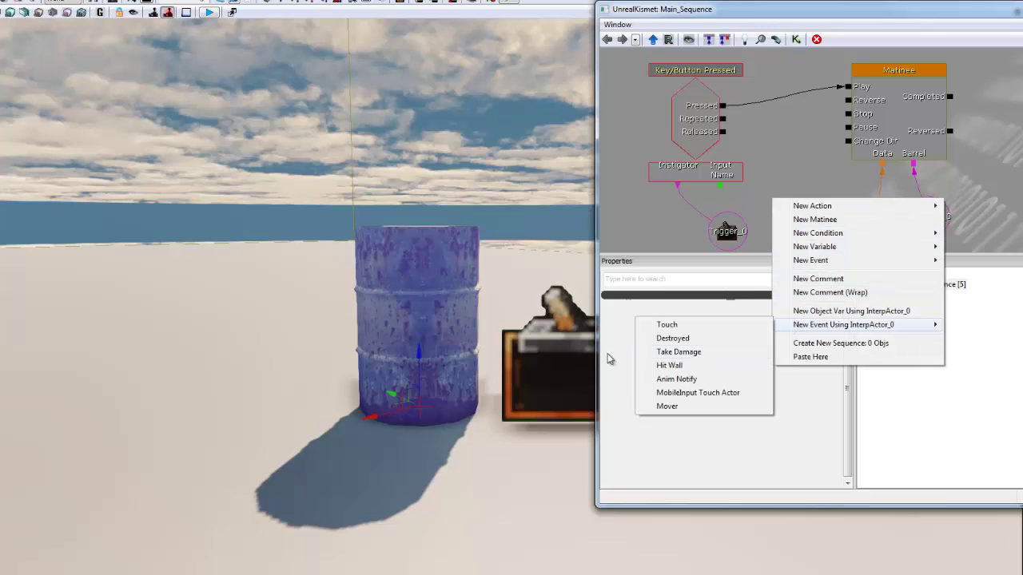
pyautogui.click(537, 357)
# Step: Select the Trigger in the level, check its options for new Kismet objects, and display the Key/Button Pressed event's properties
pyautogui.click(537, 357)
pyautogui.rightClick(807, 212)
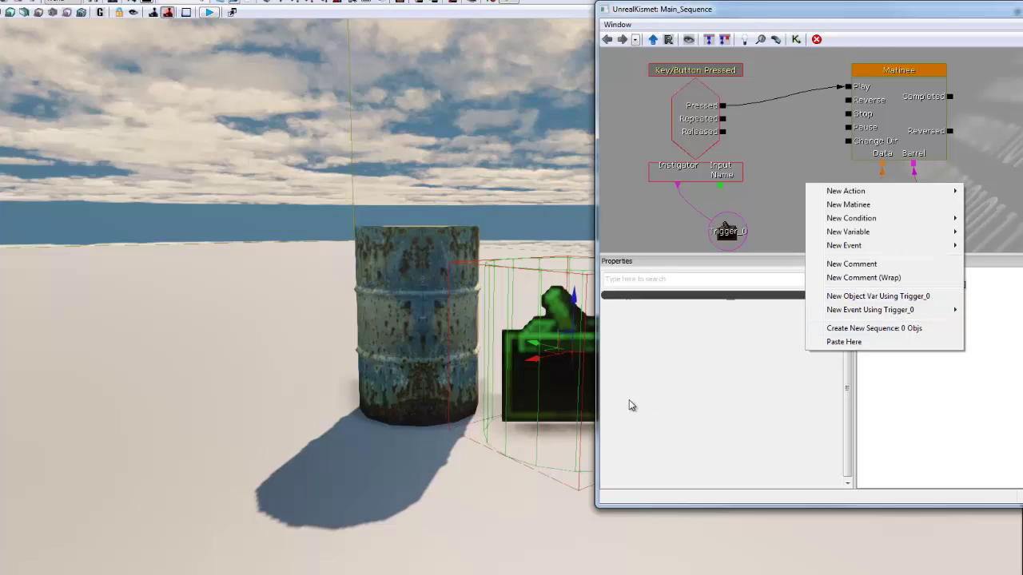
pyautogui.click(774, 214)
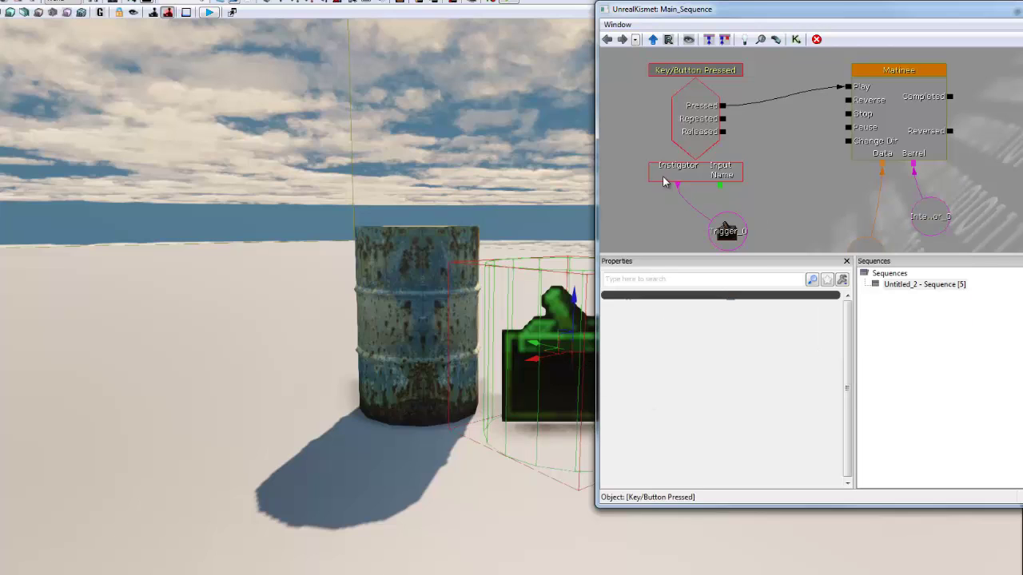
pyautogui.click(708, 133)
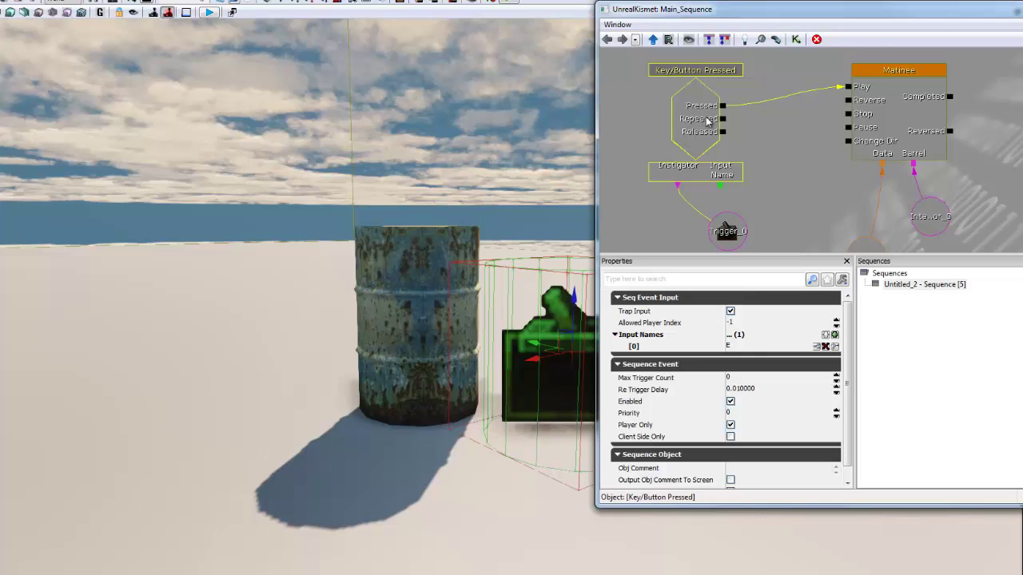
# Step: Open the Matinee, scrub the timeline to about 2 seconds, and select the barrel in the level
pyautogui.doubleClick(879, 84)
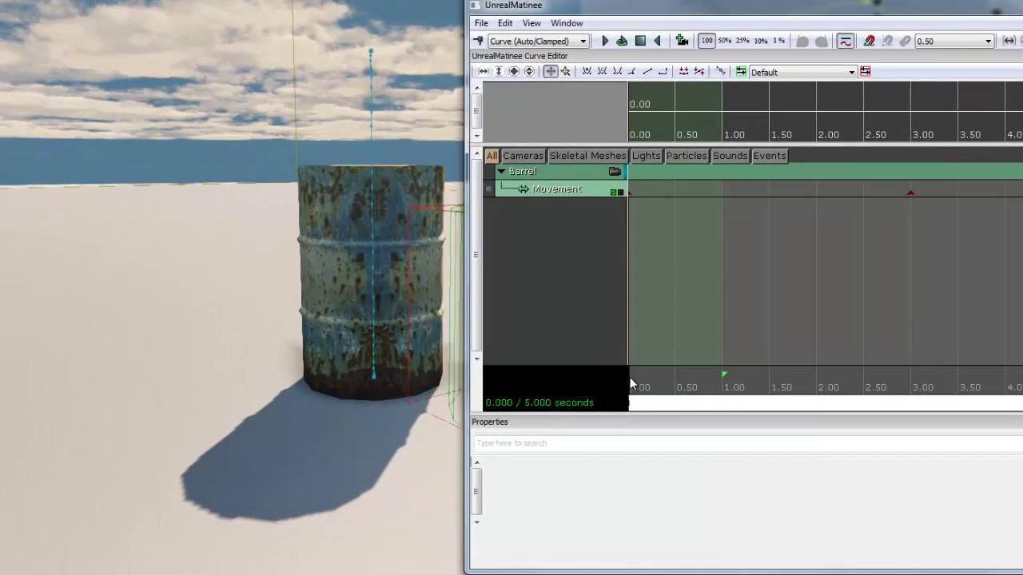
pyautogui.moveTo(630, 378)
pyautogui.mouseDown()
pyautogui.moveTo(669, 372)
pyautogui.moveTo(622, 375)
pyautogui.mouseUp()
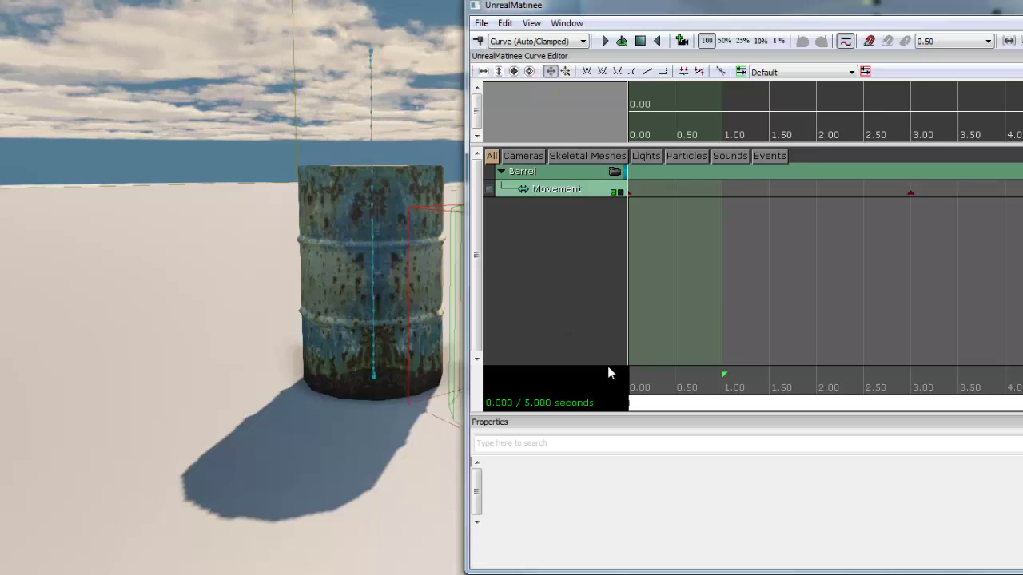
pyautogui.moveTo(630, 382); pyautogui.dragTo(819, 385)
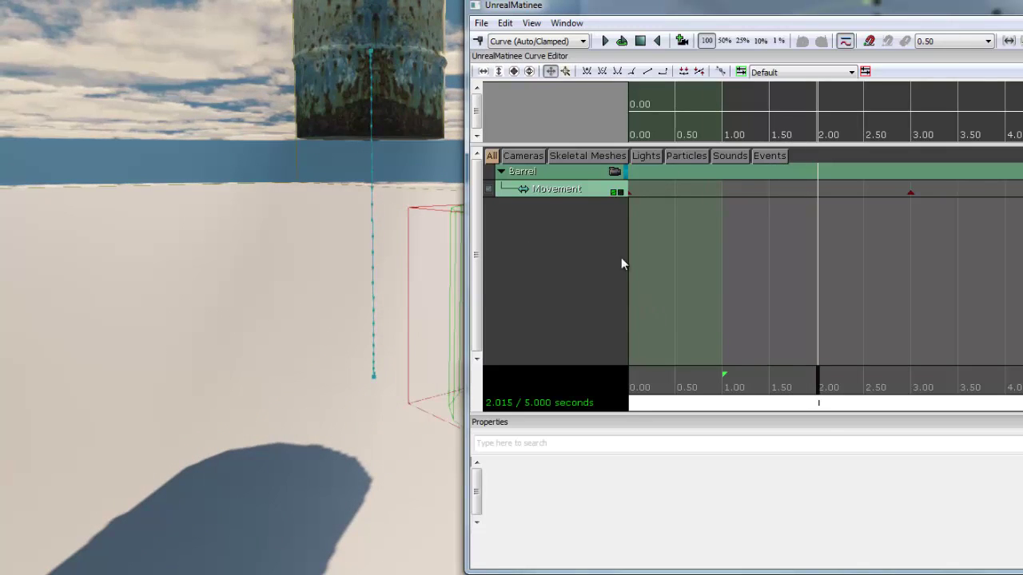
pyautogui.click(403, 46)
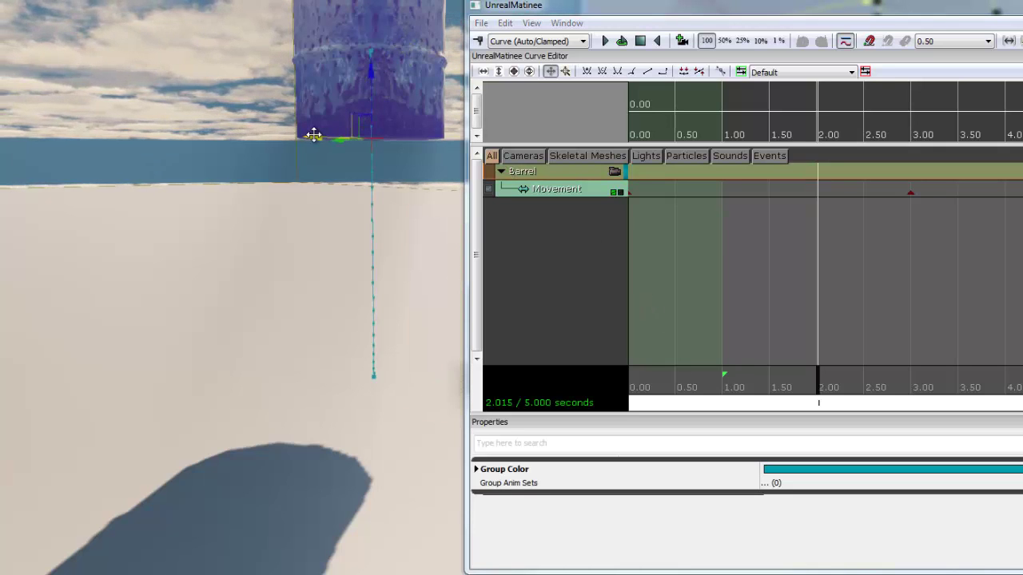
# Step: Move the barrel sideways at about 2 seconds, add a Movement key there, and scrub the timeline to preview the curved path
pyautogui.moveTo(313, 135); pyautogui.dragTo(69, 103)
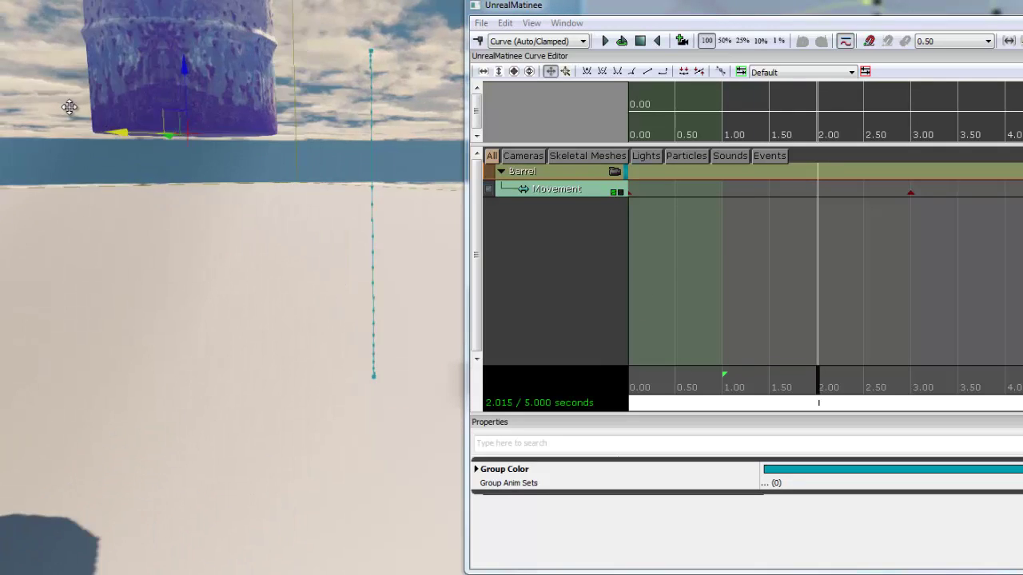
pyautogui.click(480, 41)
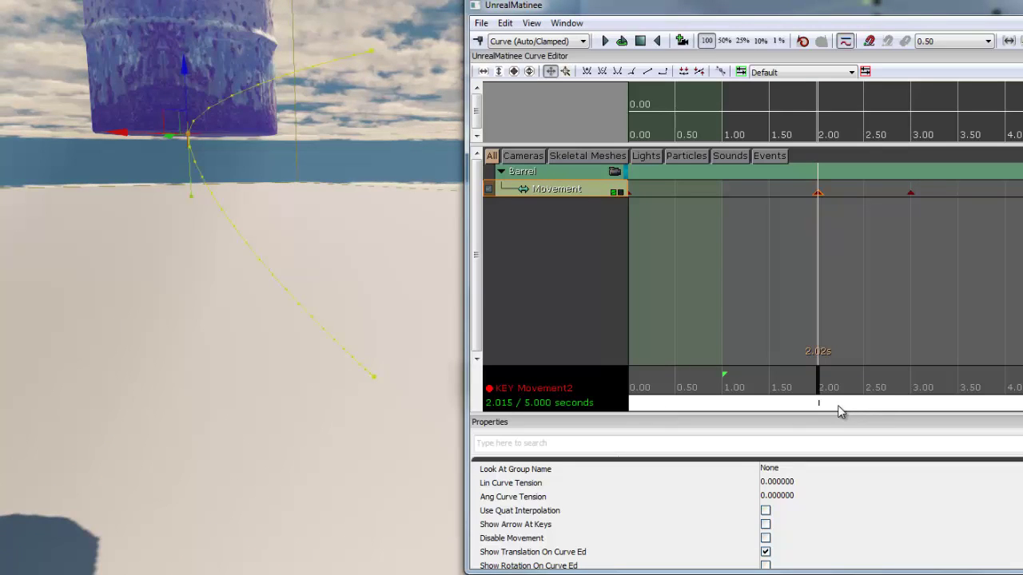
pyautogui.moveTo(818, 382); pyautogui.dragTo(477, 373)
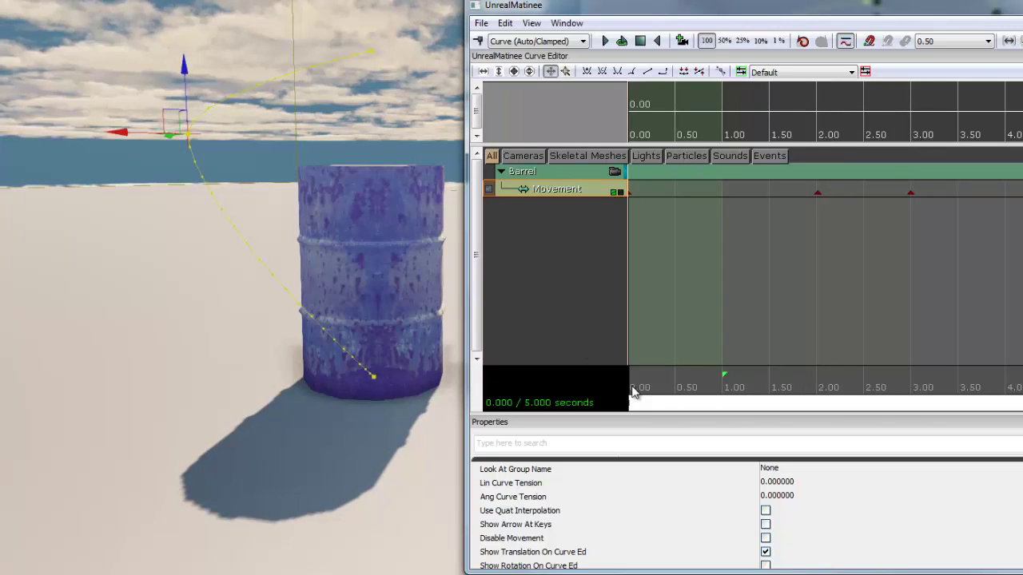
pyautogui.moveTo(632, 390); pyautogui.dragTo(820, 381)
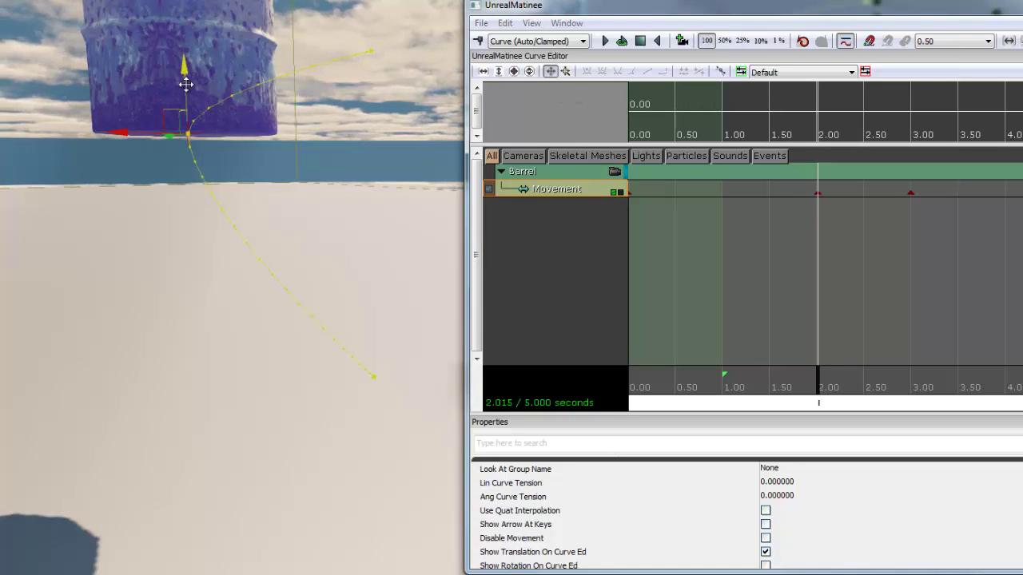
# Step: Try lowering the barrel at the 2-second key, then reshape its movement path with the key's curve handle and scrub to 0 seconds
pyautogui.moveTo(185, 81); pyautogui.dragTo(185, 122)
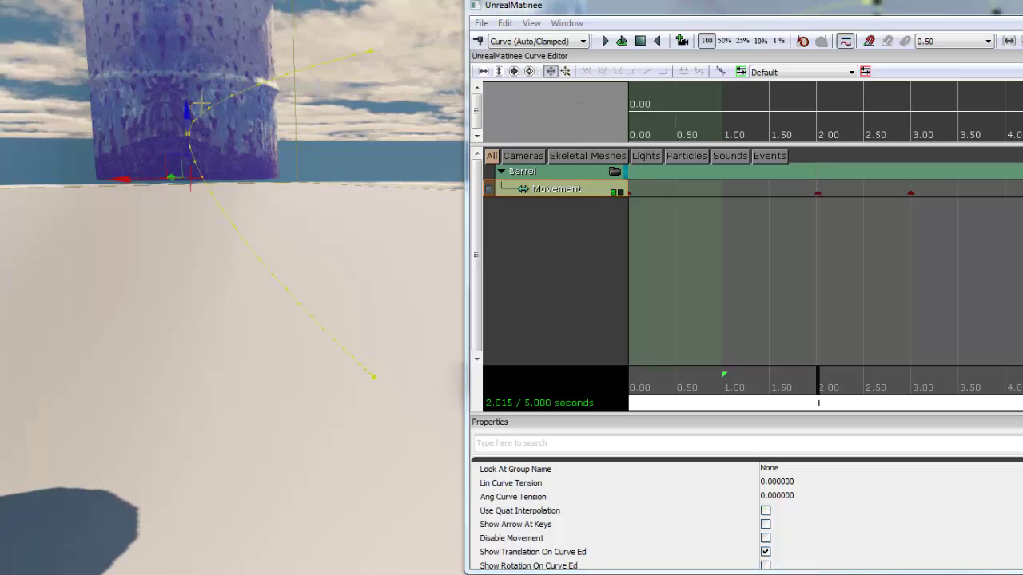
pyautogui.click(478, 43)
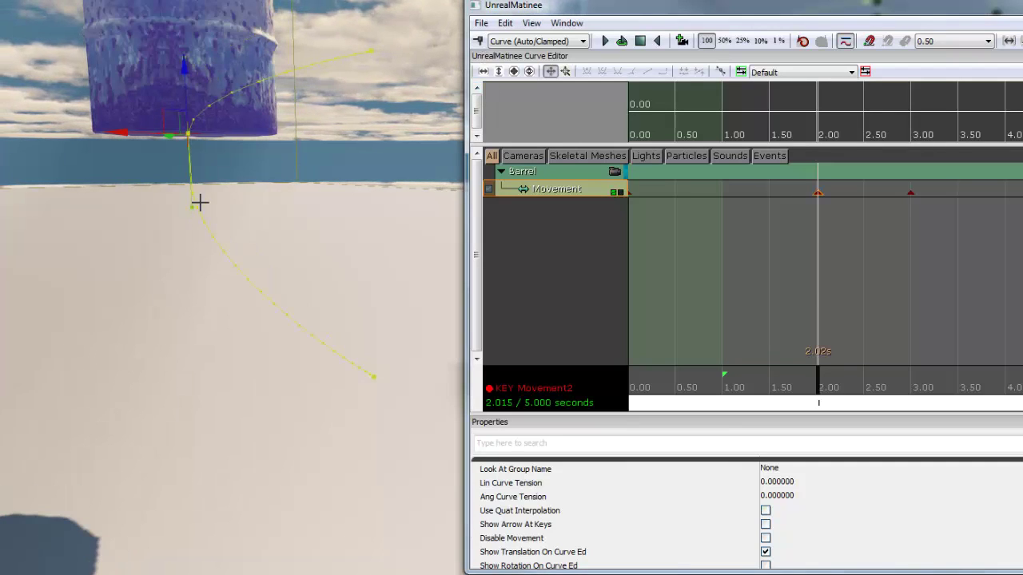
pyautogui.moveTo(192, 208); pyautogui.dragTo(168, 112)
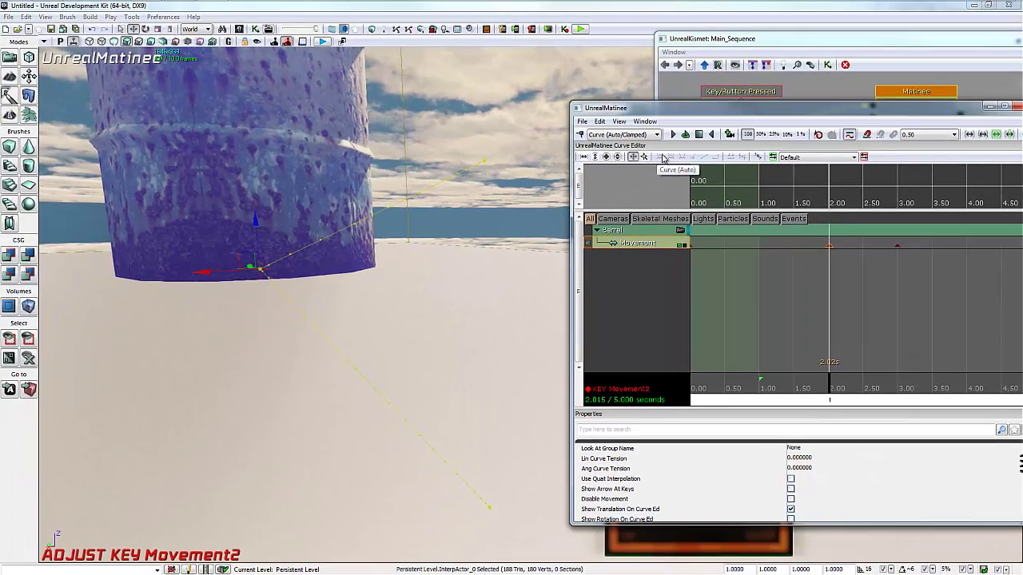
pyautogui.moveTo(287, 265)
pyautogui.mouseDown()
pyautogui.moveTo(296, 288)
pyautogui.moveTo(287, 265)
pyautogui.mouseUp()
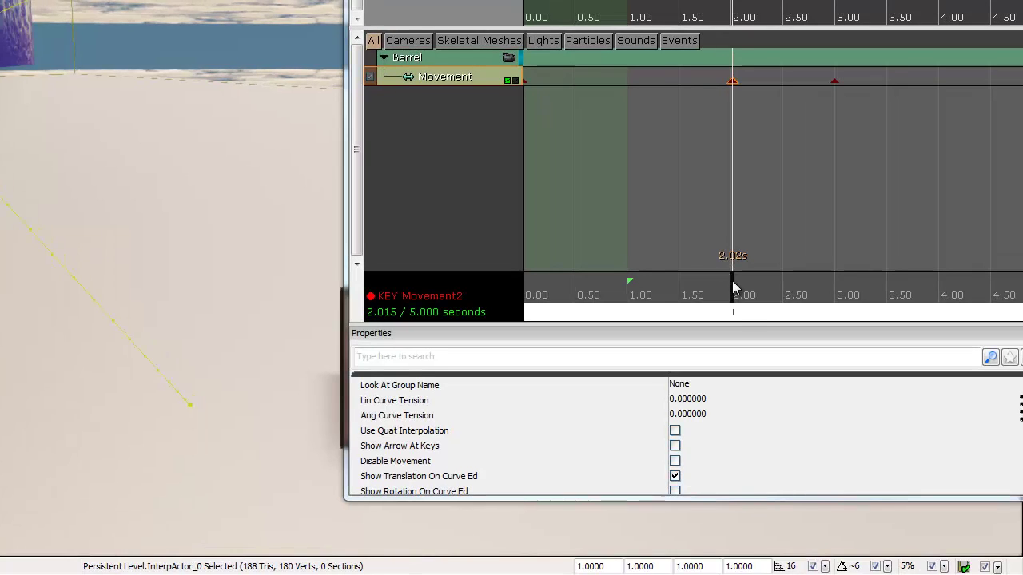
pyautogui.moveTo(732, 280); pyautogui.dragTo(351, 197)
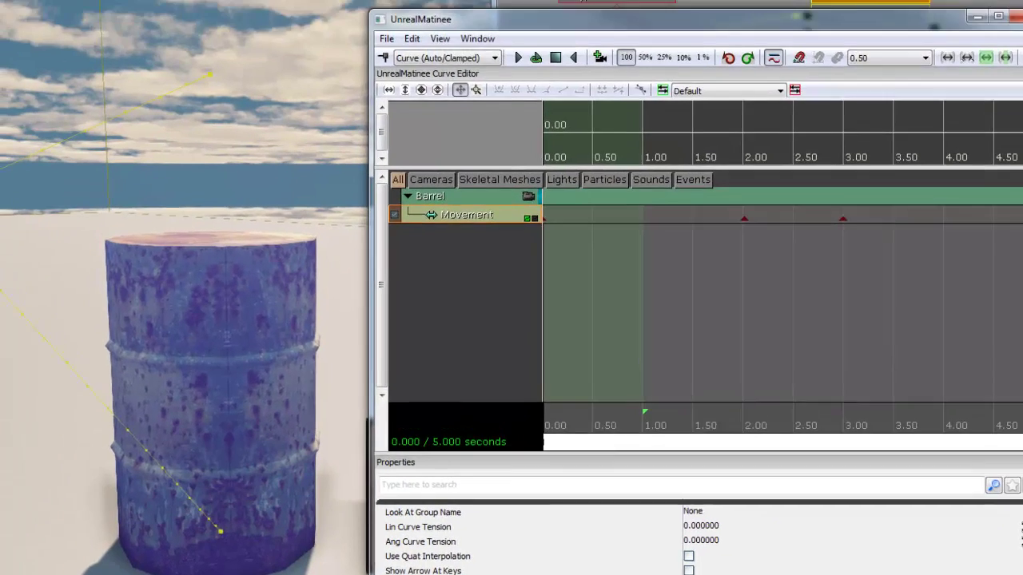
# Step: Close the Matinee editor and move the Kismet window over the level viewport
pyautogui.click(1016, 16)
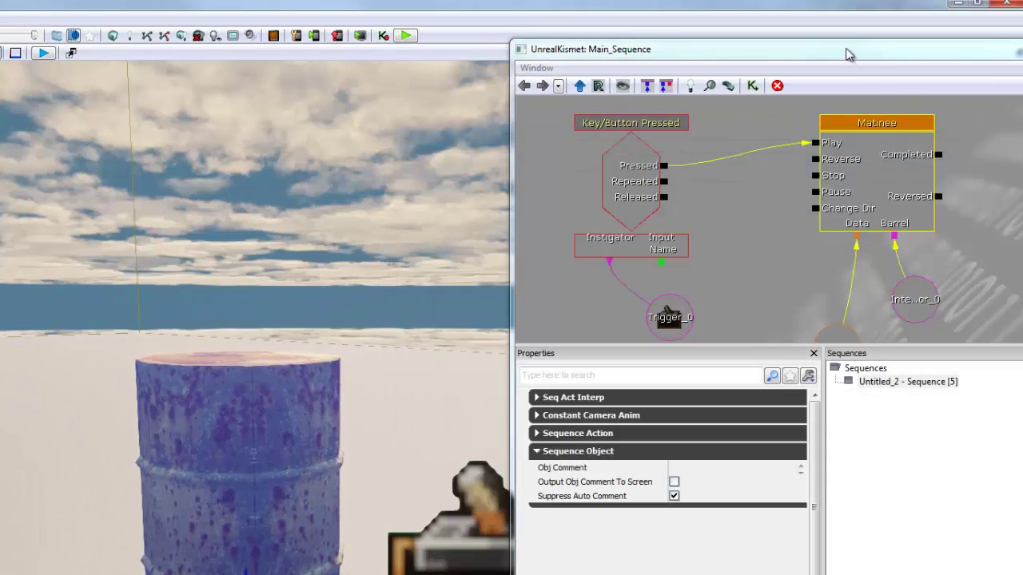
pyautogui.moveTo(848, 55); pyautogui.dragTo(629, 80)
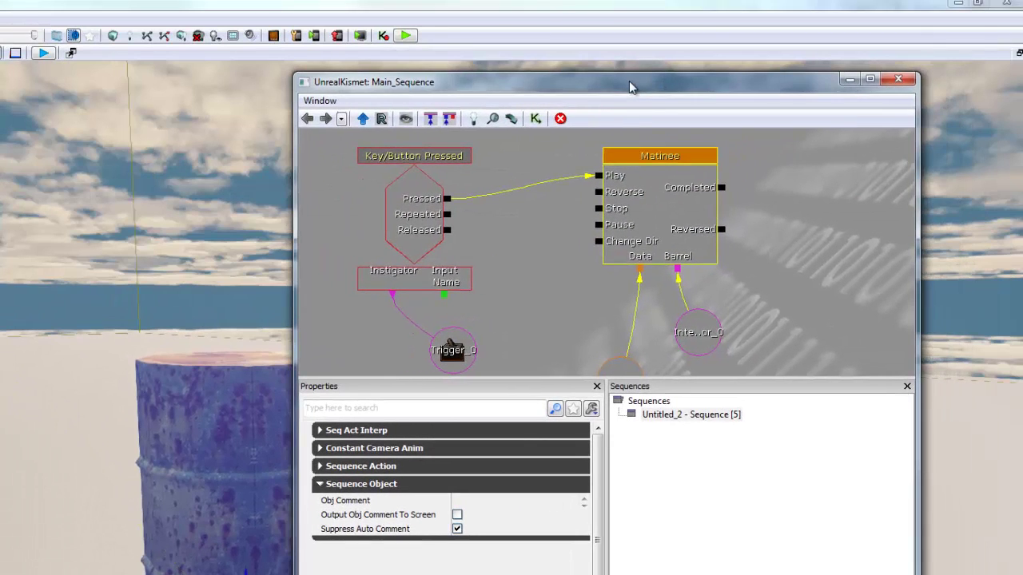